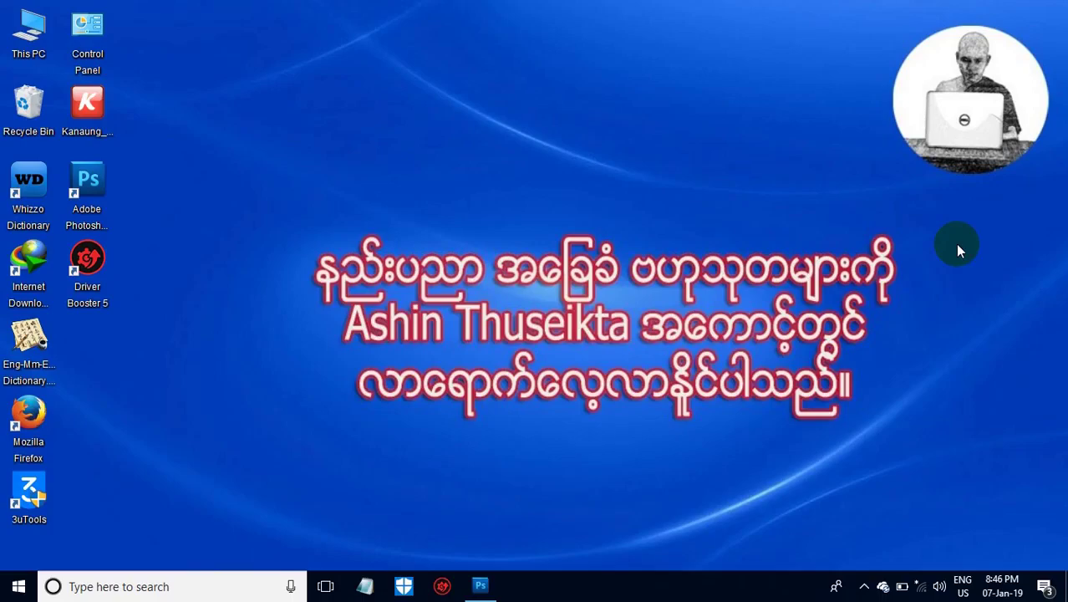
# - Launch Photoshop CS5 and open lesson9.jpg from the Pictures folder
pyautogui.doubleClick(73, 195)
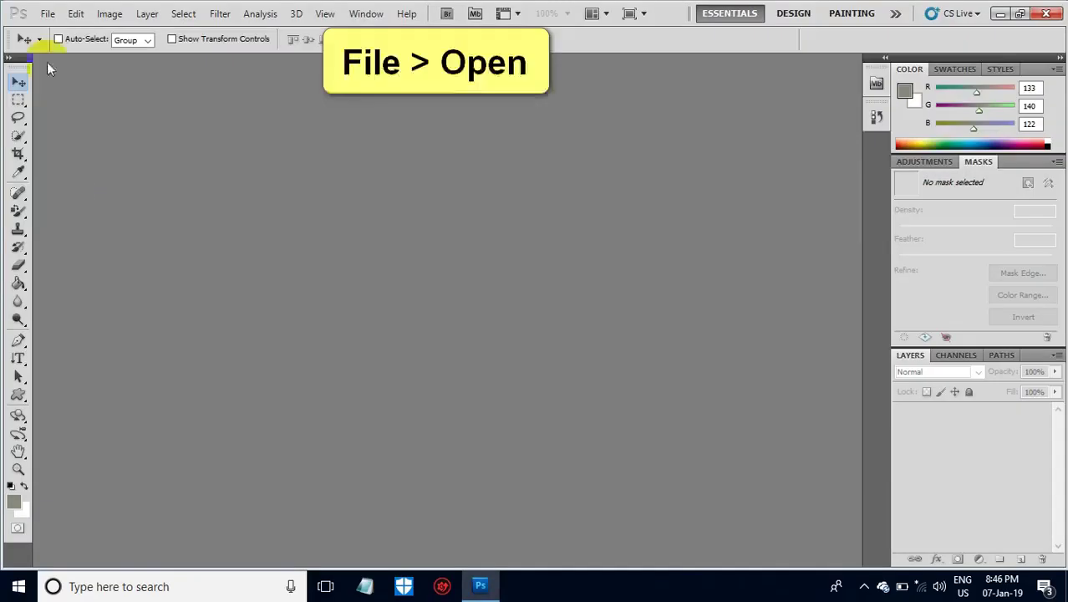
pyautogui.click(47, 14)
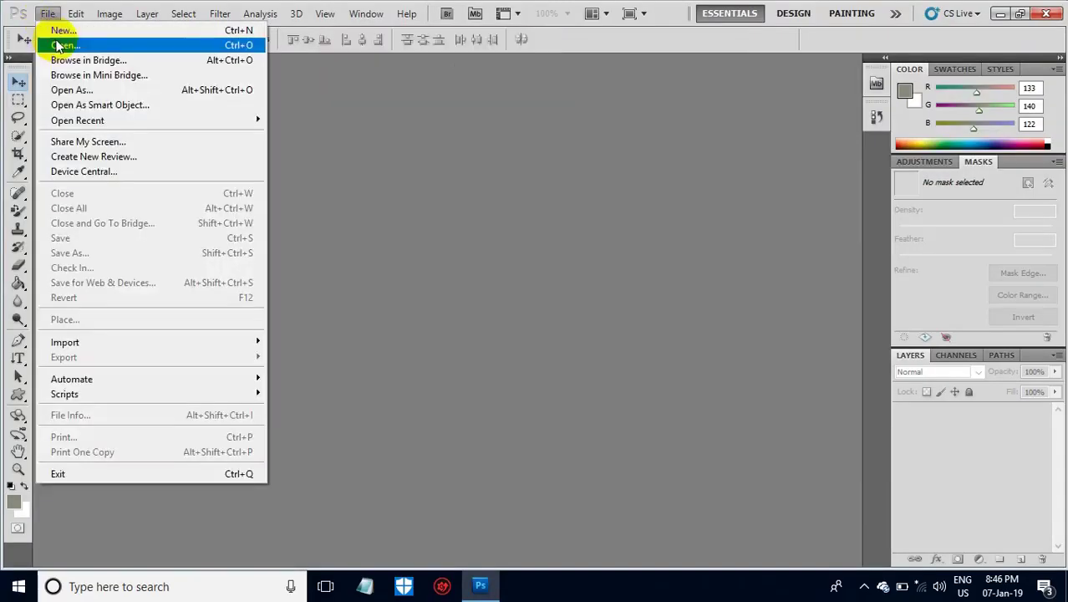
pyautogui.click(58, 45)
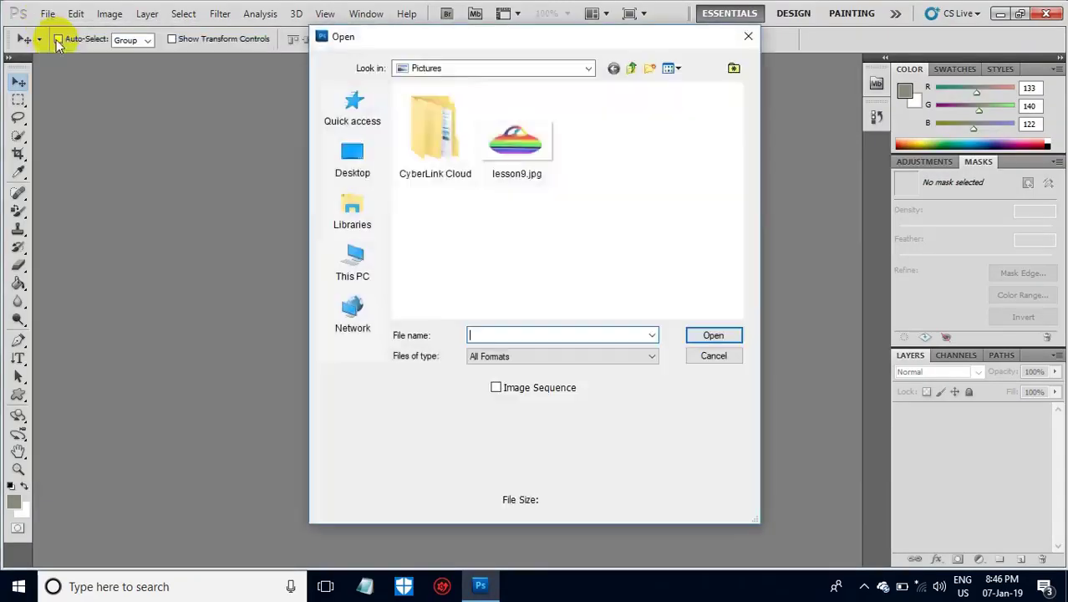
pyautogui.click(510, 135)
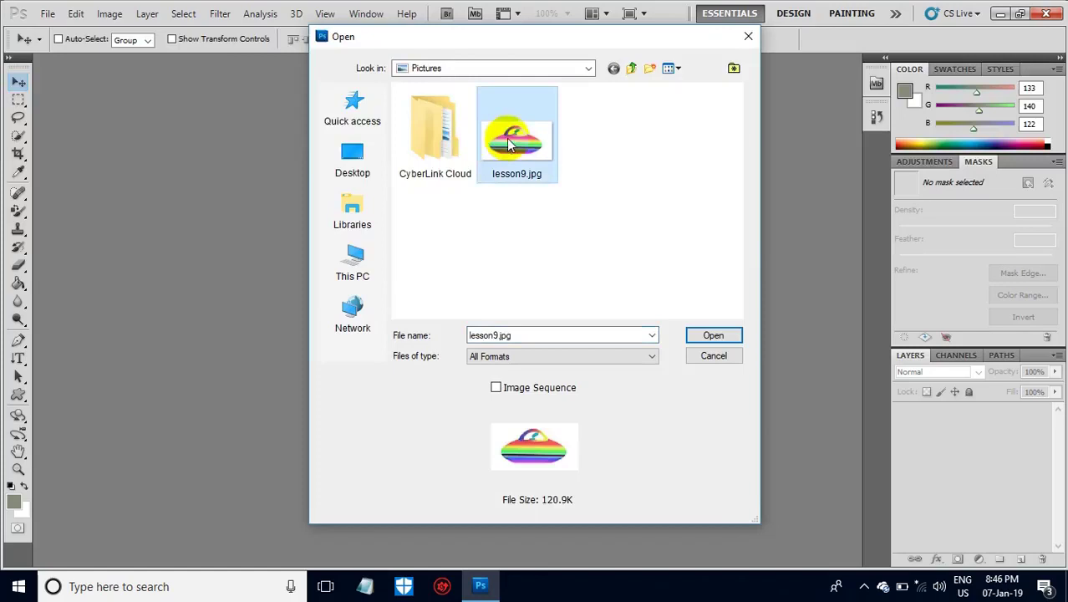
pyautogui.click(710, 336)
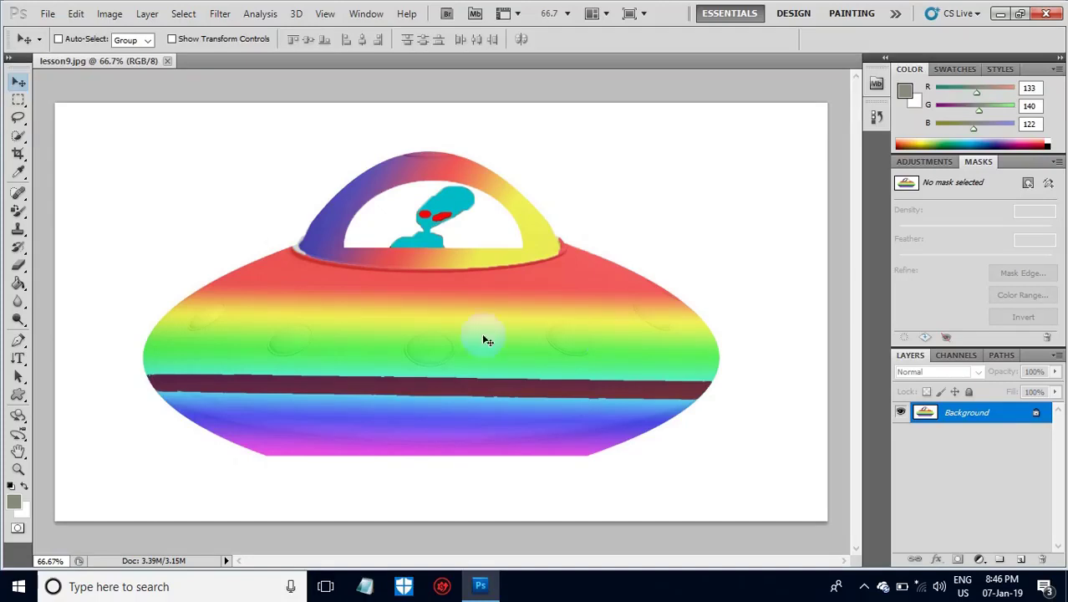
# - Start Replace Color and sample the alien's cyan as the colour to replace
pyautogui.click(430, 216)
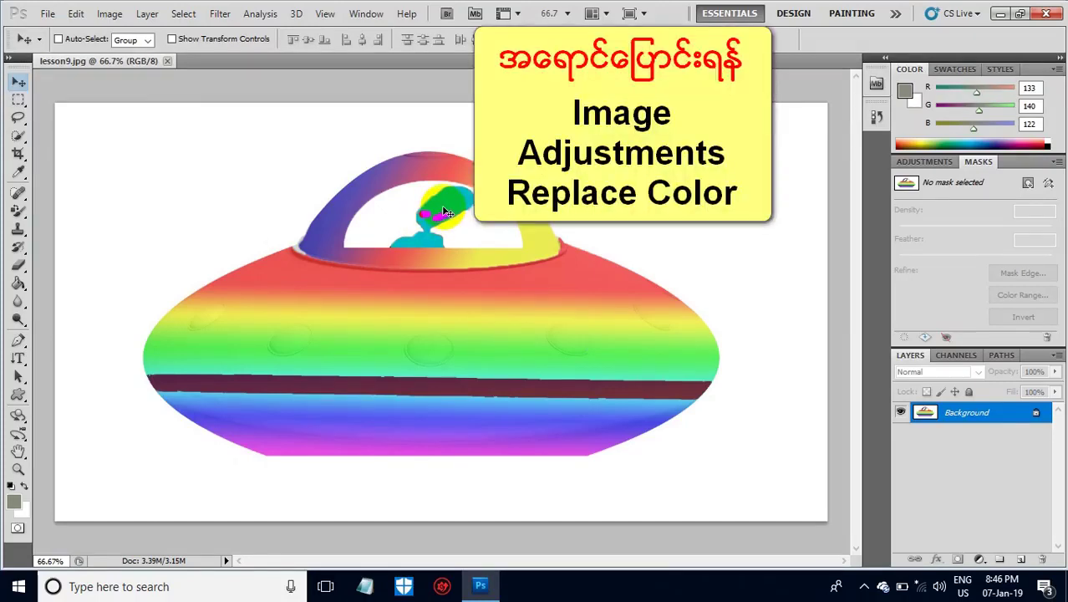
pyautogui.click(128, 110)
pyautogui.click(108, 19)
pyautogui.moveTo(133, 52)
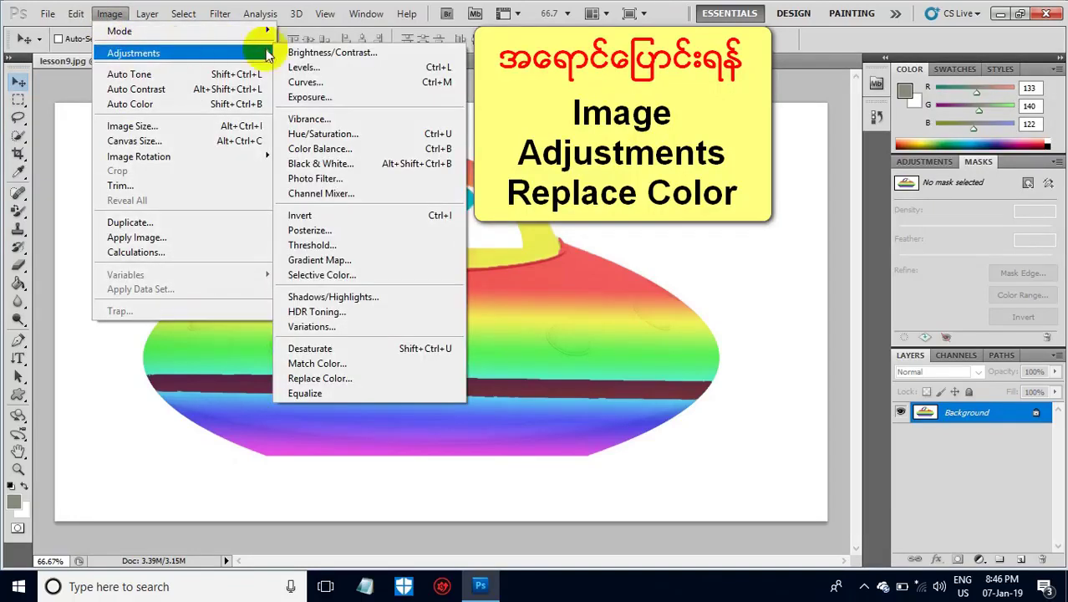
pyautogui.click(334, 381)
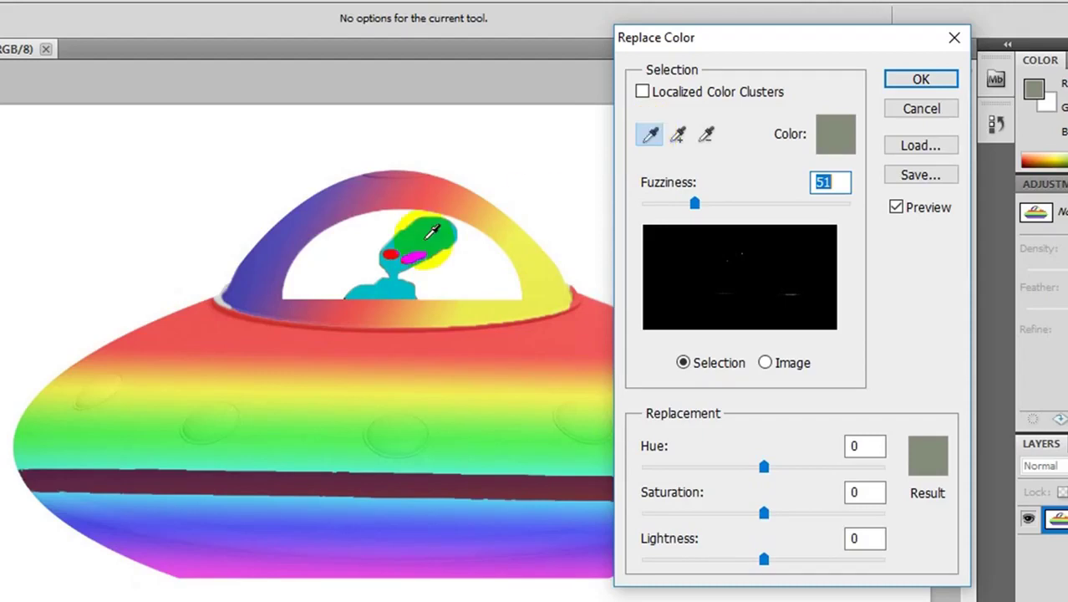
pyautogui.moveTo(701, 256)
pyautogui.mouseDown()
pyautogui.moveTo(742, 249)
pyautogui.moveTo(694, 205)
pyautogui.moveTo(803, 205)
pyautogui.mouseUp()
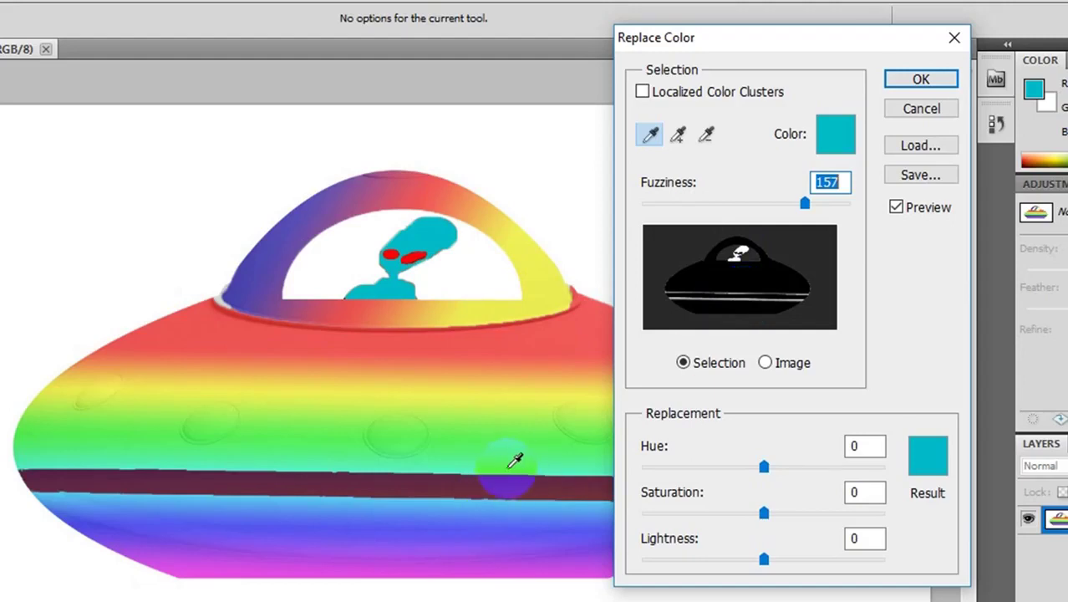
# - Set Fuzziness 43 and Hue -74, apply it, then undo to compare
pyautogui.click(764, 468)
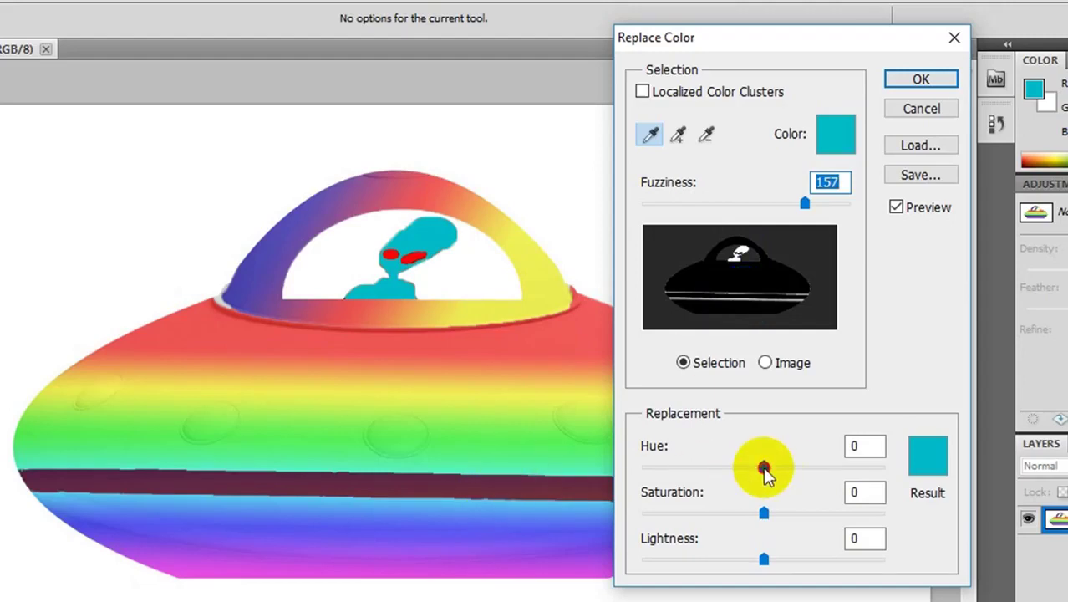
pyautogui.moveTo(764, 468)
pyautogui.mouseDown()
pyautogui.moveTo(814, 468)
pyautogui.moveTo(696, 470)
pyautogui.moveTo(803, 472)
pyautogui.moveTo(766, 470)
pyautogui.mouseUp()
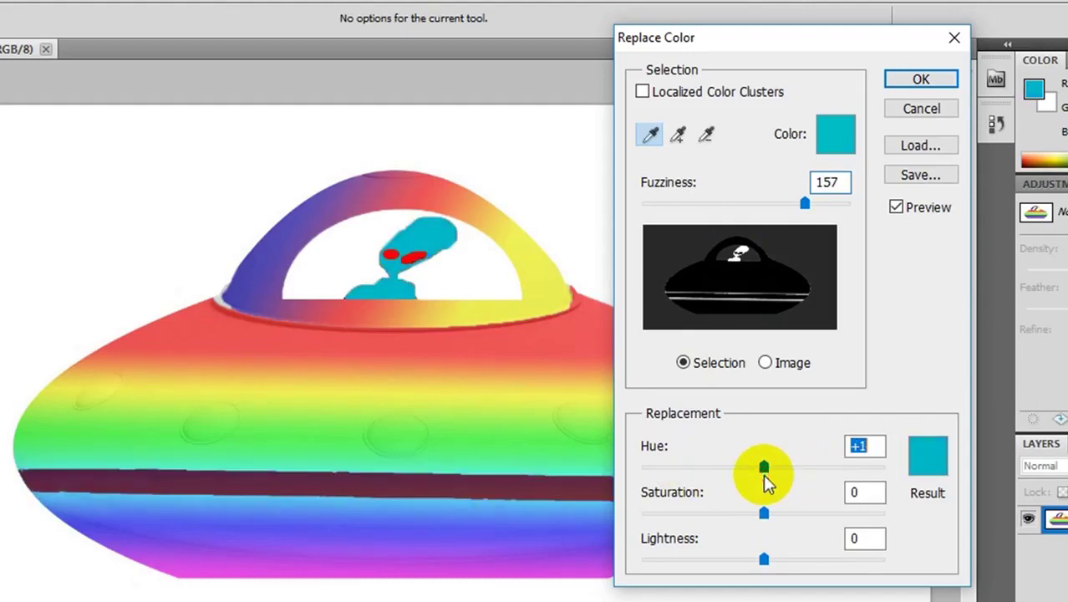
pyautogui.click(776, 251)
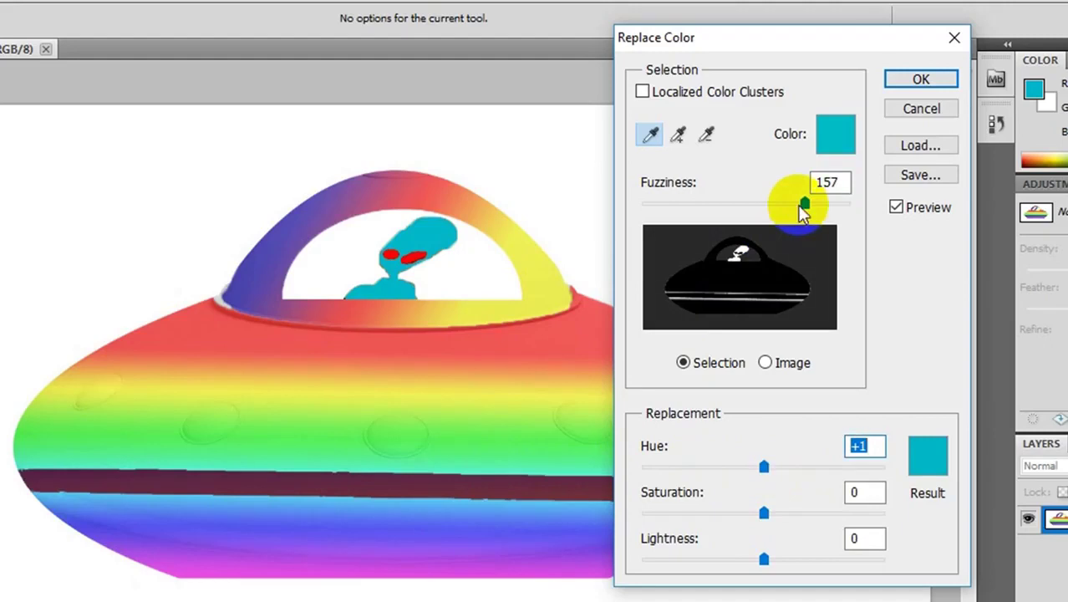
pyautogui.moveTo(800, 205); pyautogui.dragTo(687, 205)
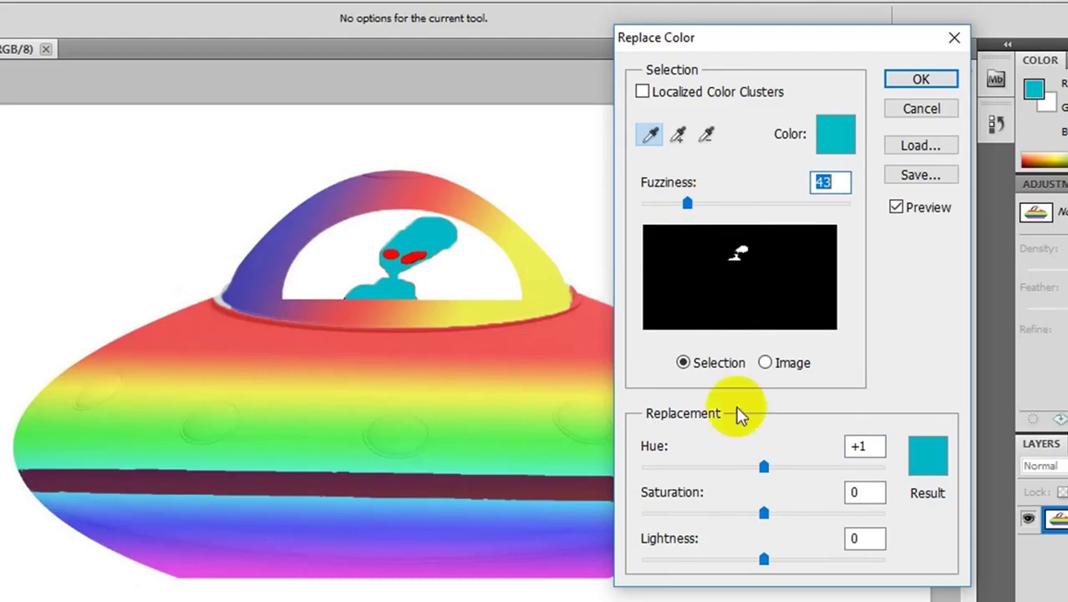
pyautogui.moveTo(763, 467)
pyautogui.mouseDown()
pyautogui.moveTo(818, 470)
pyautogui.moveTo(770, 468)
pyautogui.moveTo(716, 485)
pyautogui.mouseUp()
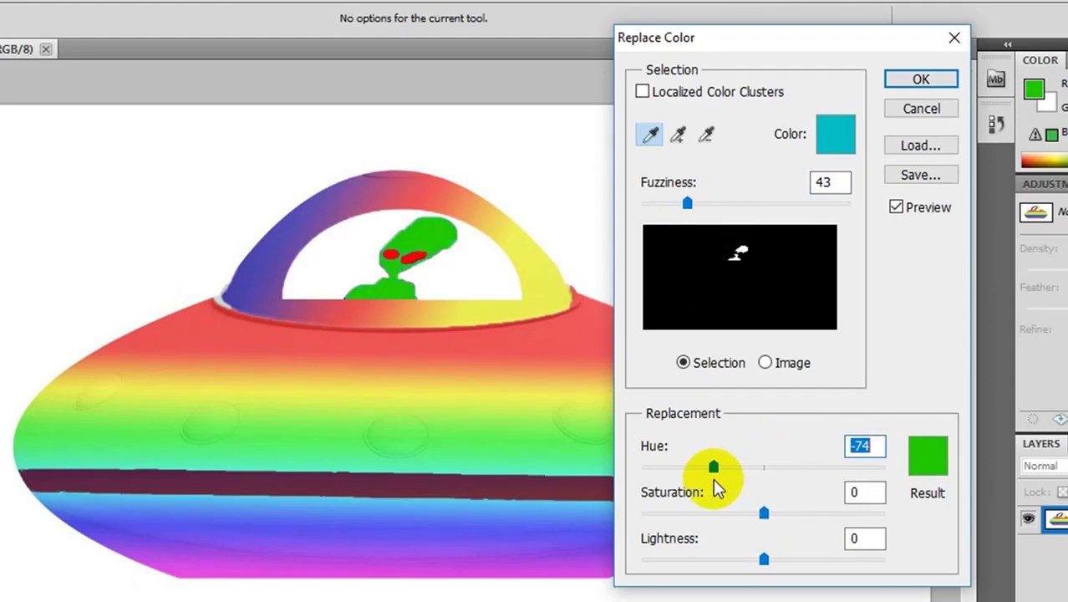
pyautogui.click(905, 83)
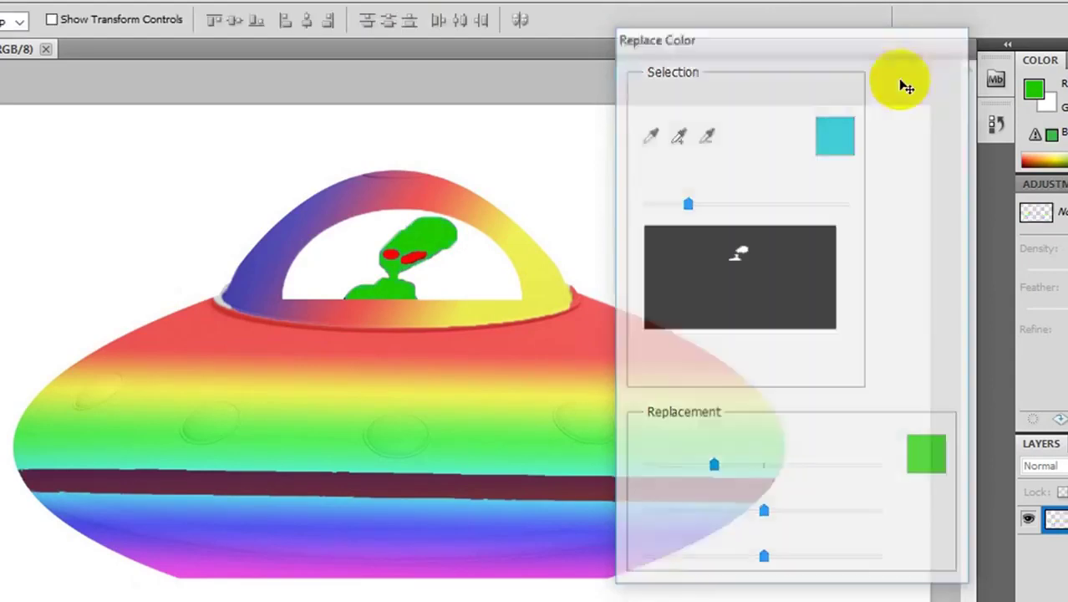
pyautogui.hotkey('ctrl', 'z')
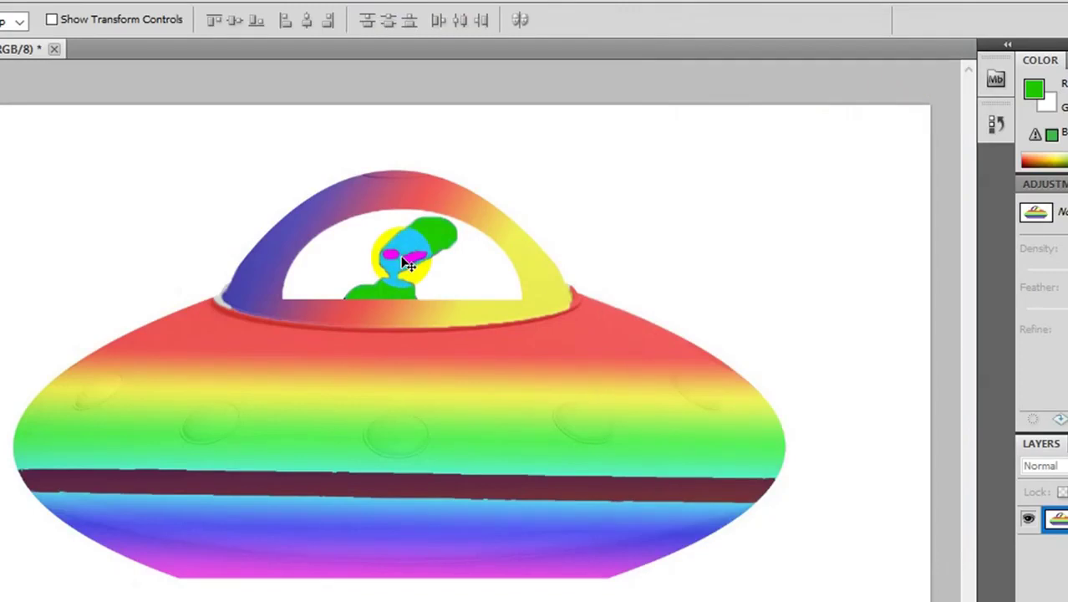
# - Restore the green alien and start a Replace Color sampling the maroon band
pyautogui.hotkey('ctrl', 'z')
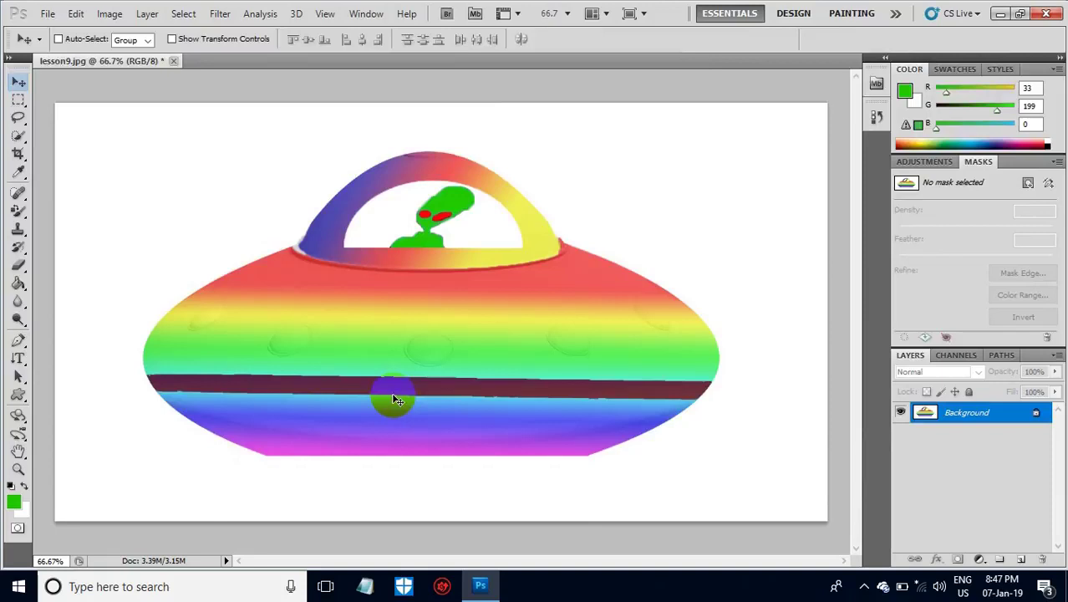
pyautogui.click(107, 14)
pyautogui.moveTo(134, 53)
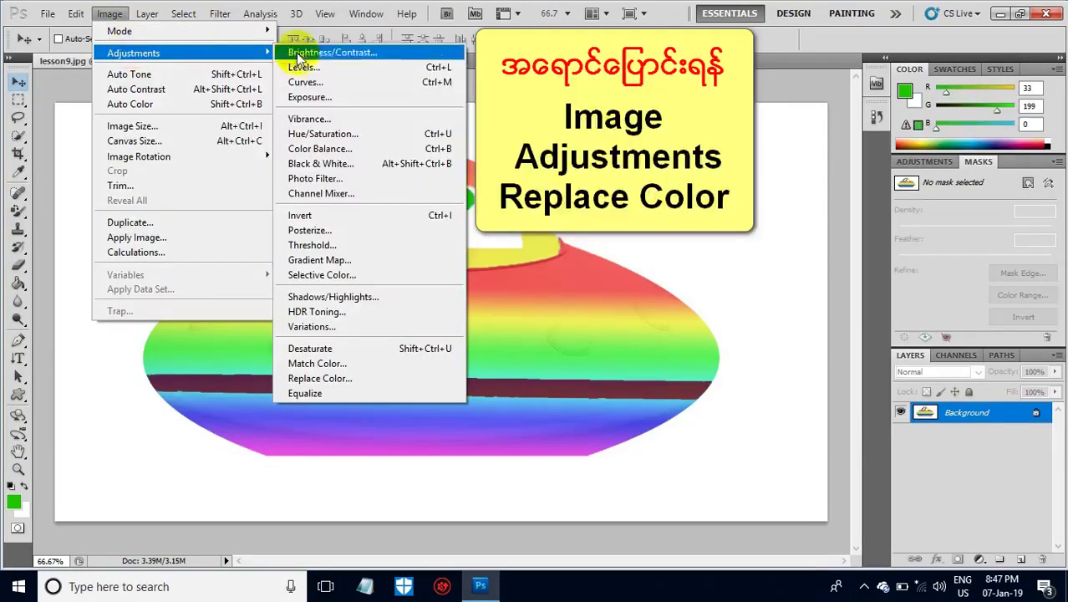
pyautogui.click(316, 377)
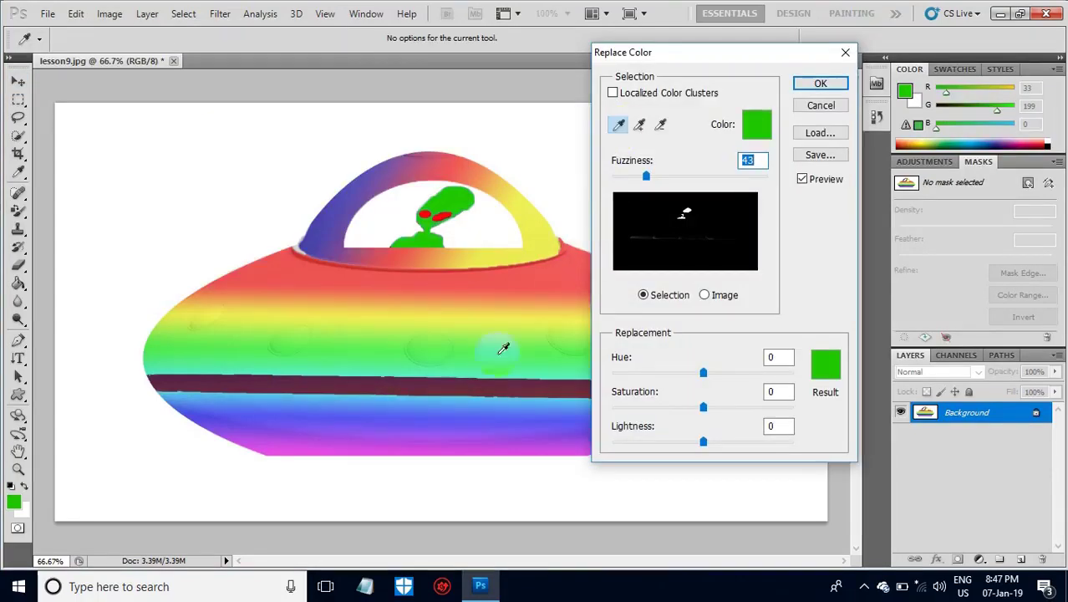
pyautogui.click(432, 385)
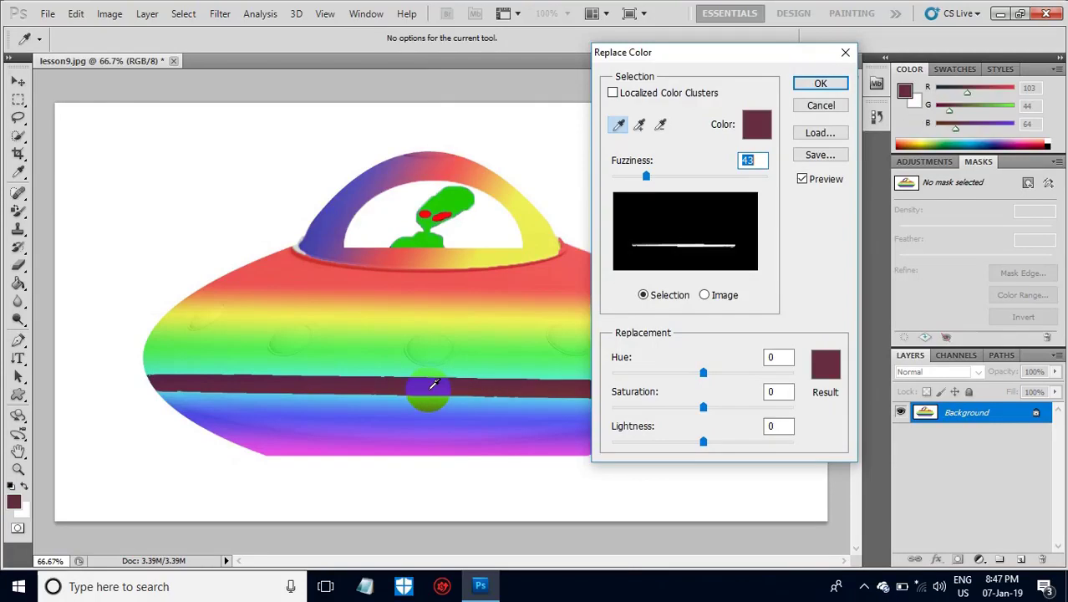
pyautogui.click(646, 177)
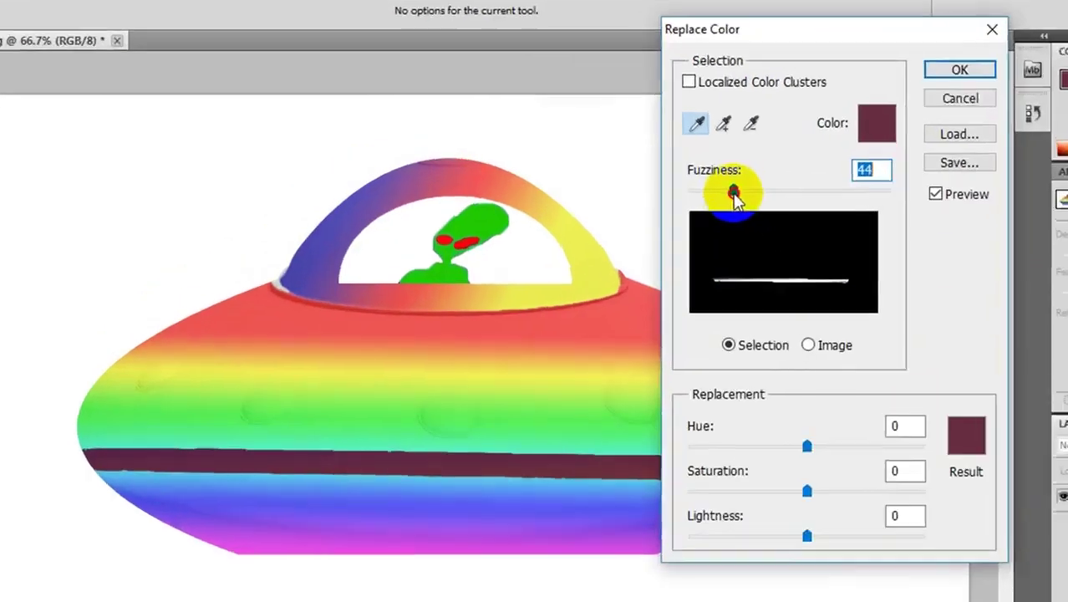
# - Apply Fuzziness 52, Hue +83, Saturation +21 and Lightness +18 to the band
pyautogui.moveTo(647, 177); pyautogui.dragTo(656, 177)
pyautogui.moveTo(788, 197); pyautogui.dragTo(917, 207)
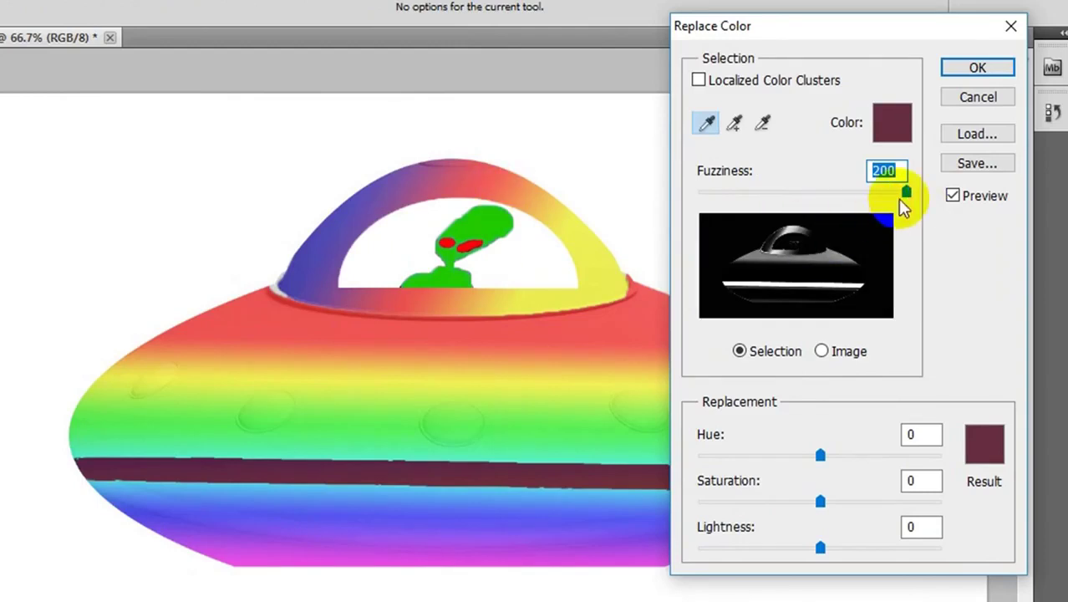
pyautogui.moveTo(906, 193); pyautogui.dragTo(809, 194)
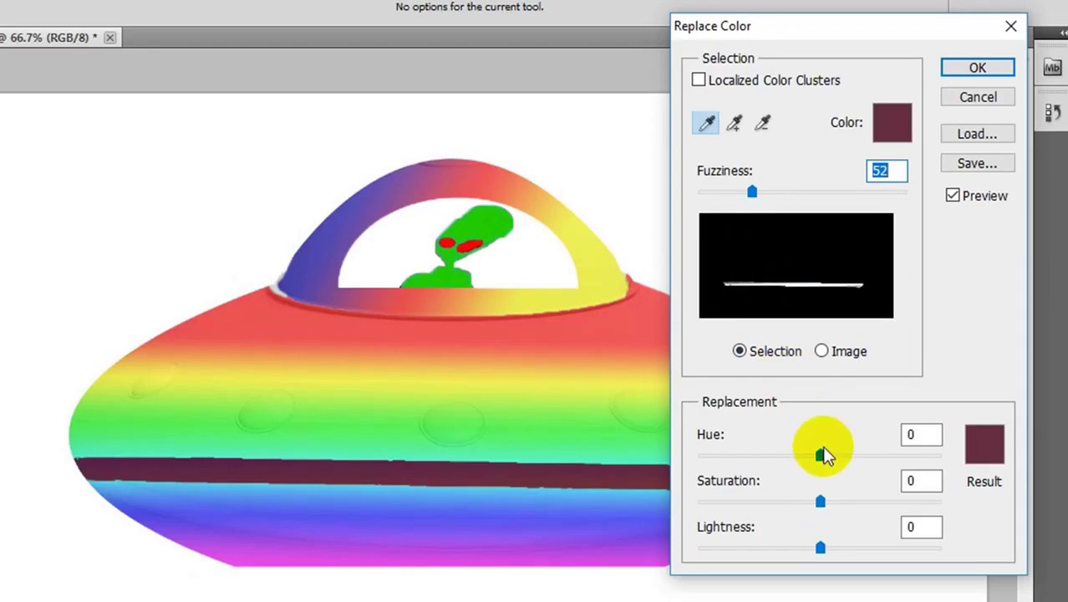
pyautogui.moveTo(822, 456); pyautogui.dragTo(876, 455)
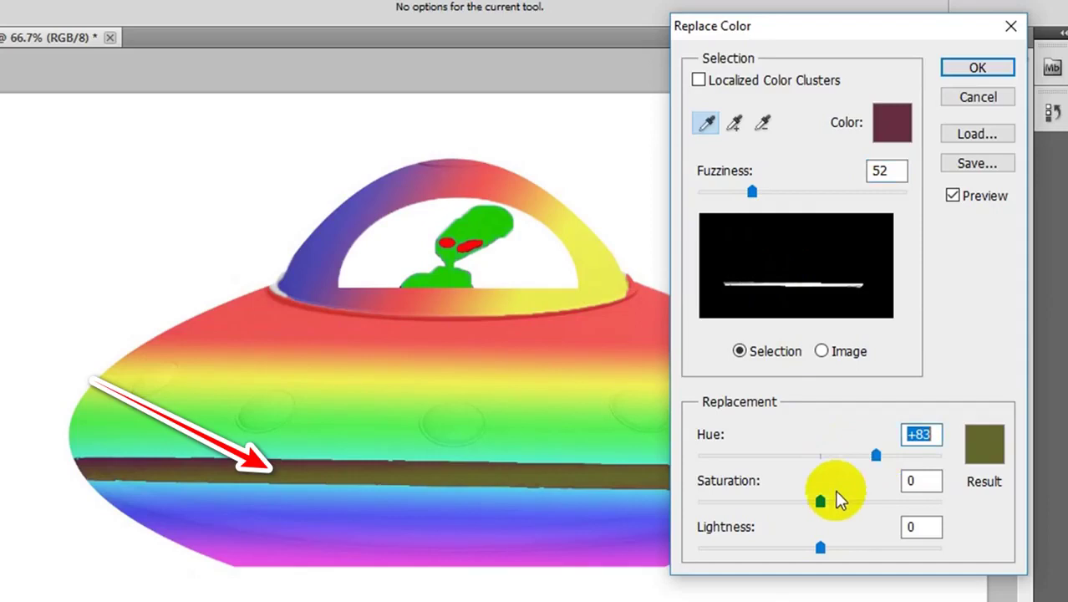
pyautogui.moveTo(823, 502)
pyautogui.mouseDown()
pyautogui.moveTo(775, 501)
pyautogui.moveTo(844, 500)
pyautogui.mouseUp()
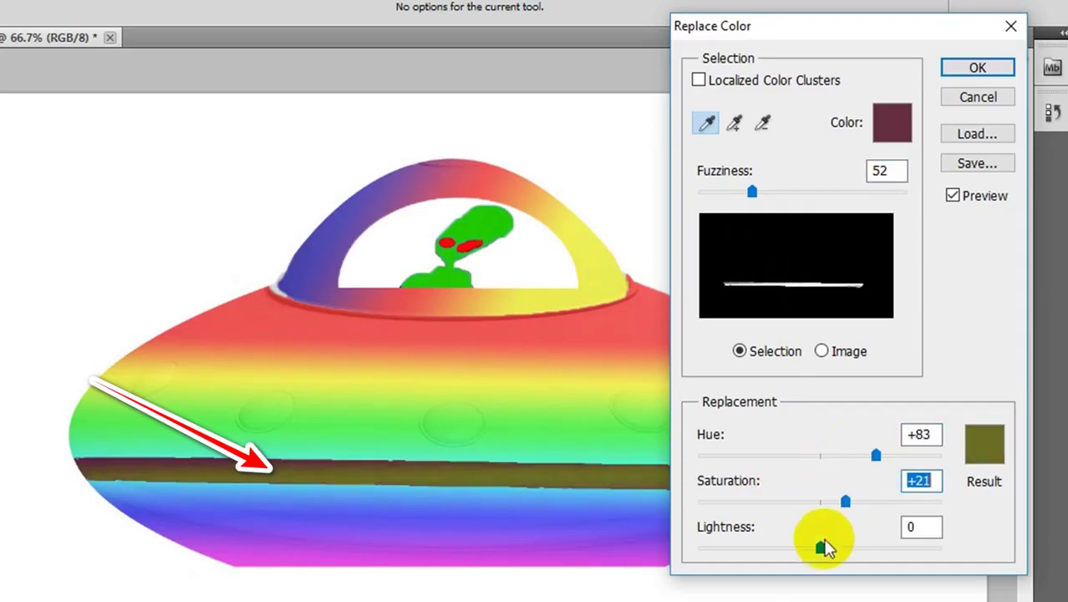
pyautogui.moveTo(821, 550); pyautogui.dragTo(841, 552)
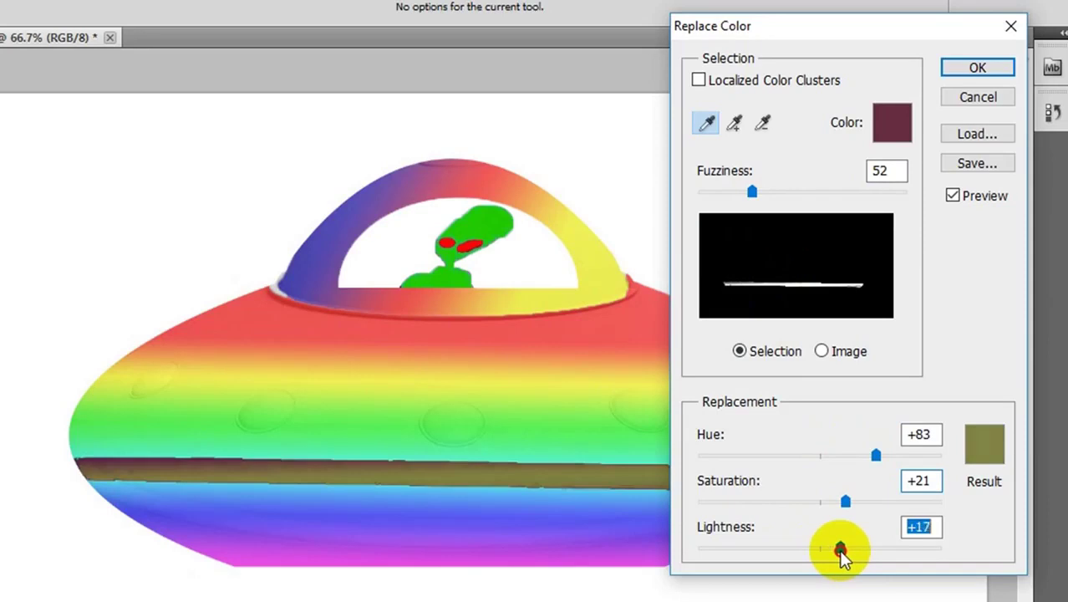
pyautogui.click(968, 69)
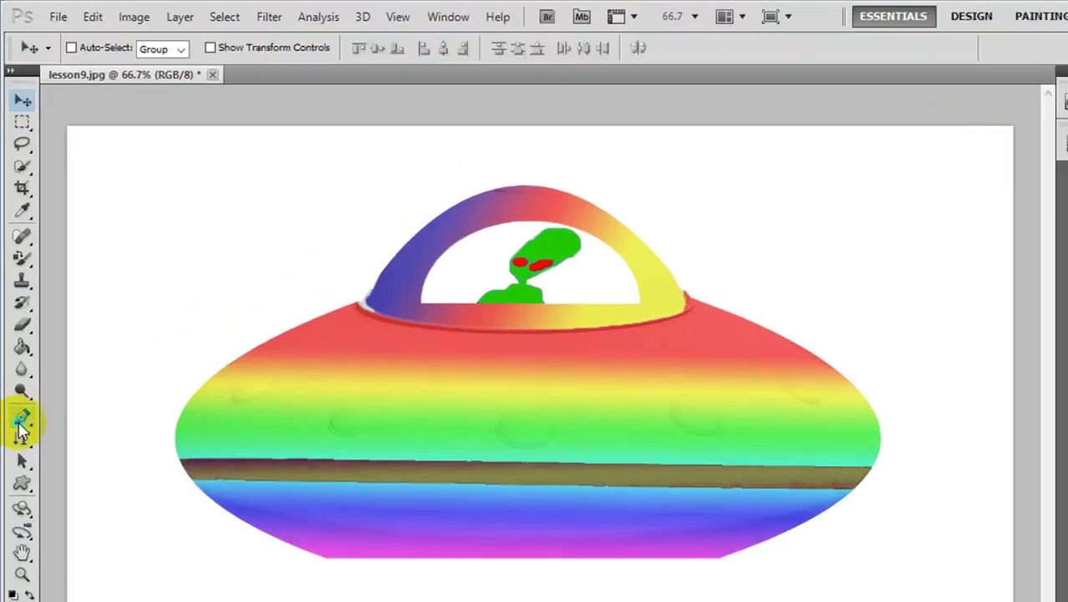
# - With the Pen tool in Paths mode, trace the curved top of the dome
pyautogui.rightClick(20, 424)
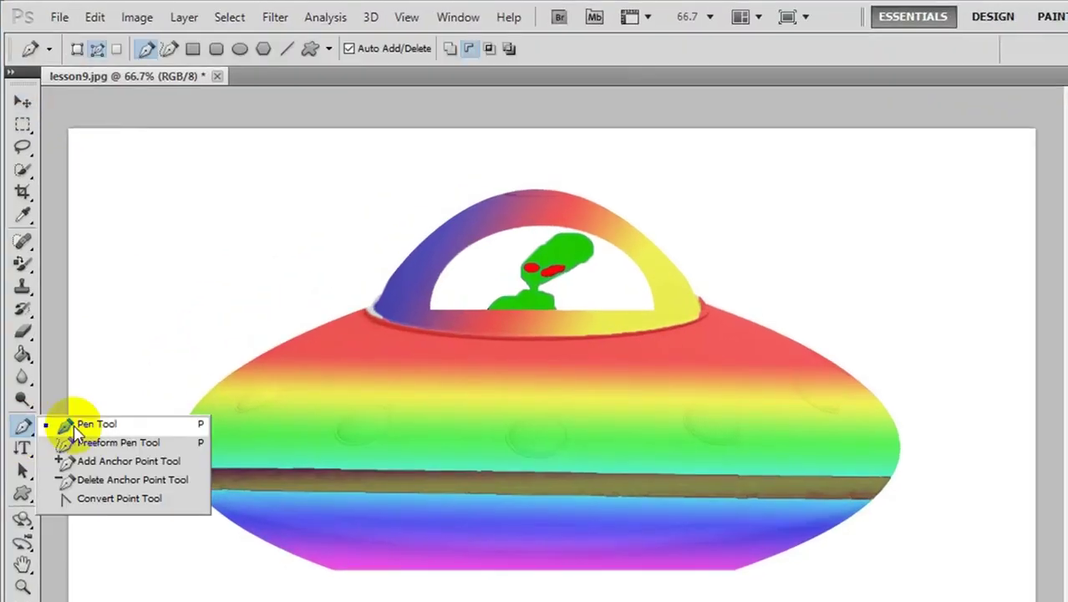
pyautogui.click(77, 430)
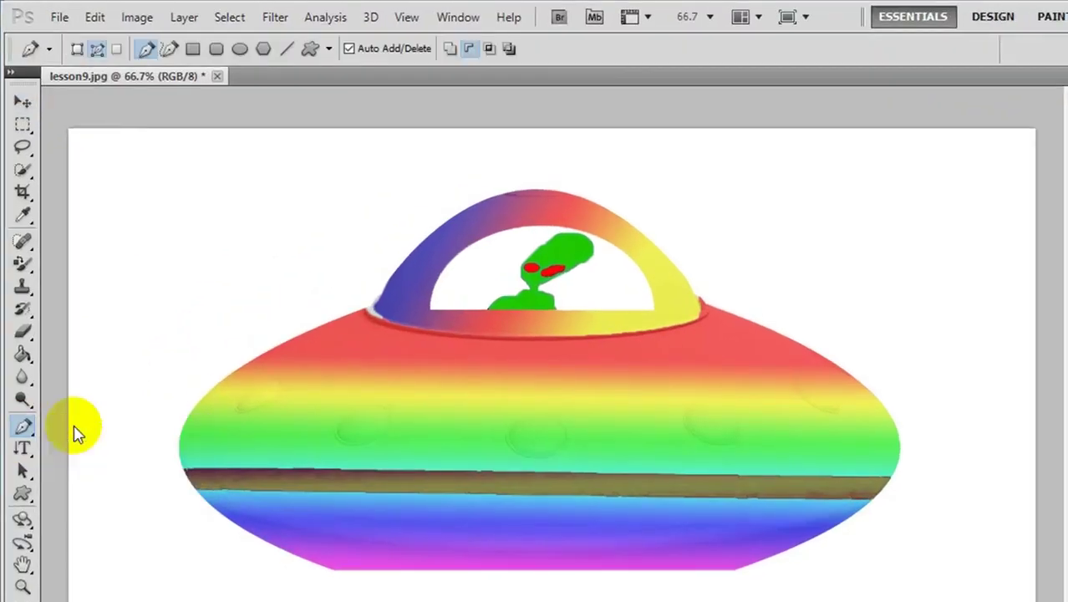
pyautogui.click(96, 46)
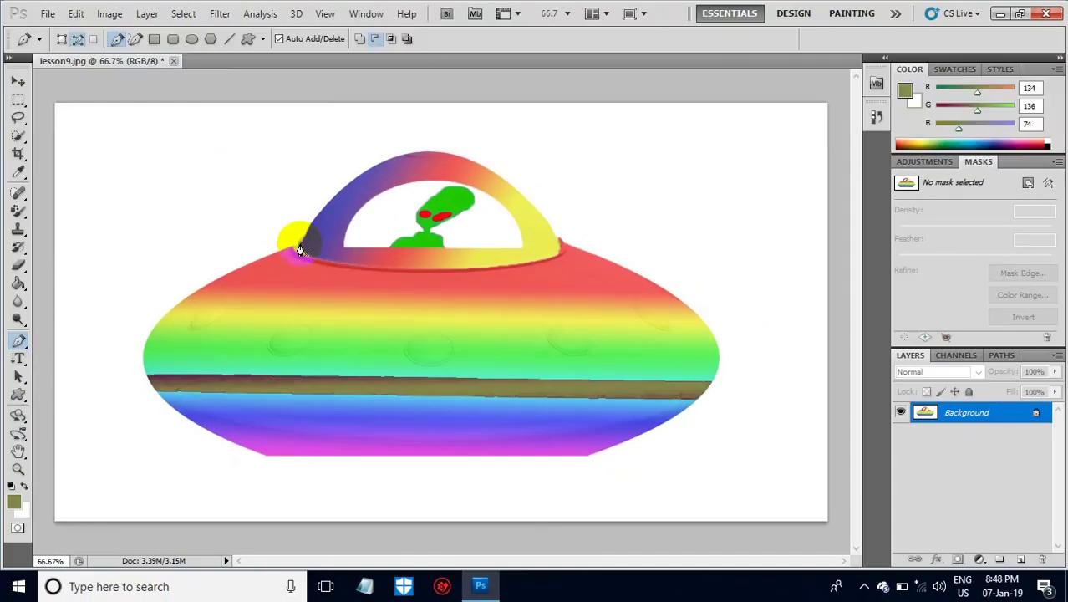
pyautogui.click(302, 248)
pyautogui.click(554, 243)
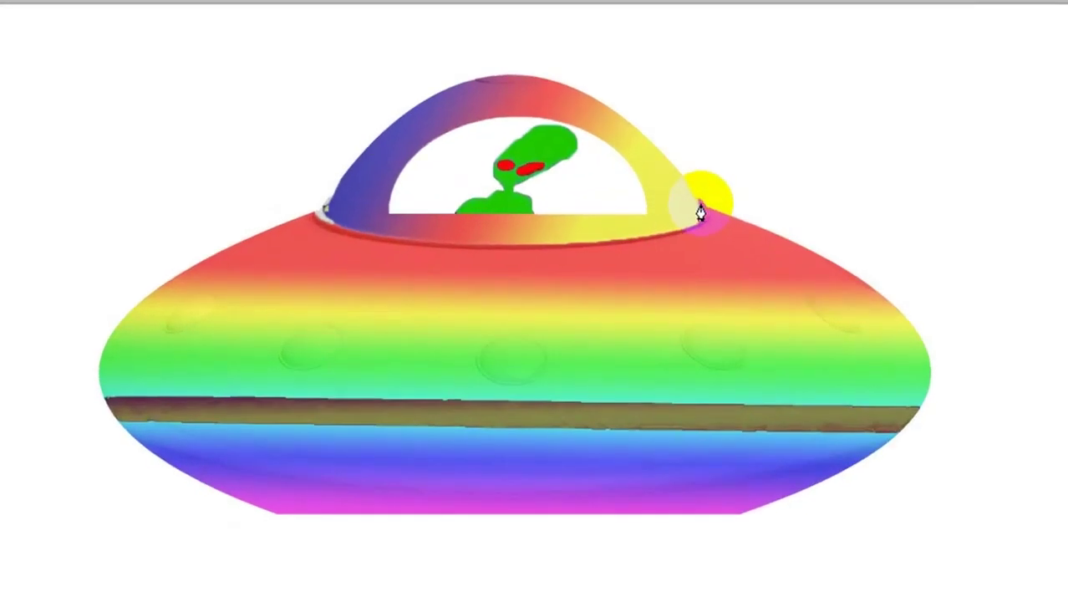
pyautogui.click(701, 206)
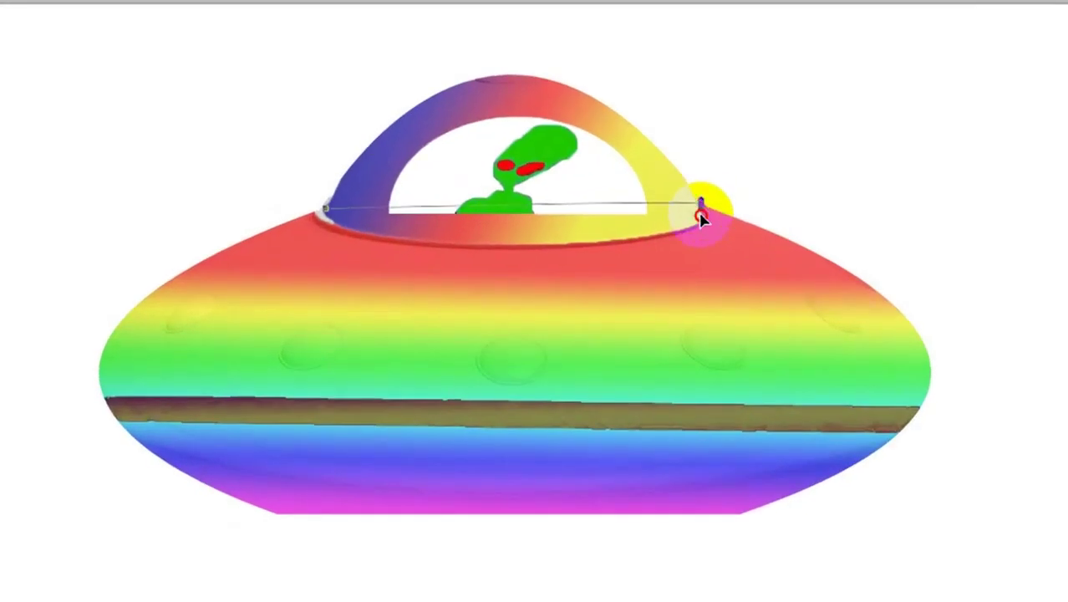
pyautogui.moveTo(701, 209)
pyautogui.mouseDown()
pyautogui.moveTo(792, 395)
pyautogui.moveTo(989, 489)
pyautogui.moveTo(912, 498)
pyautogui.mouseUp()
pyautogui.click(897, 505)
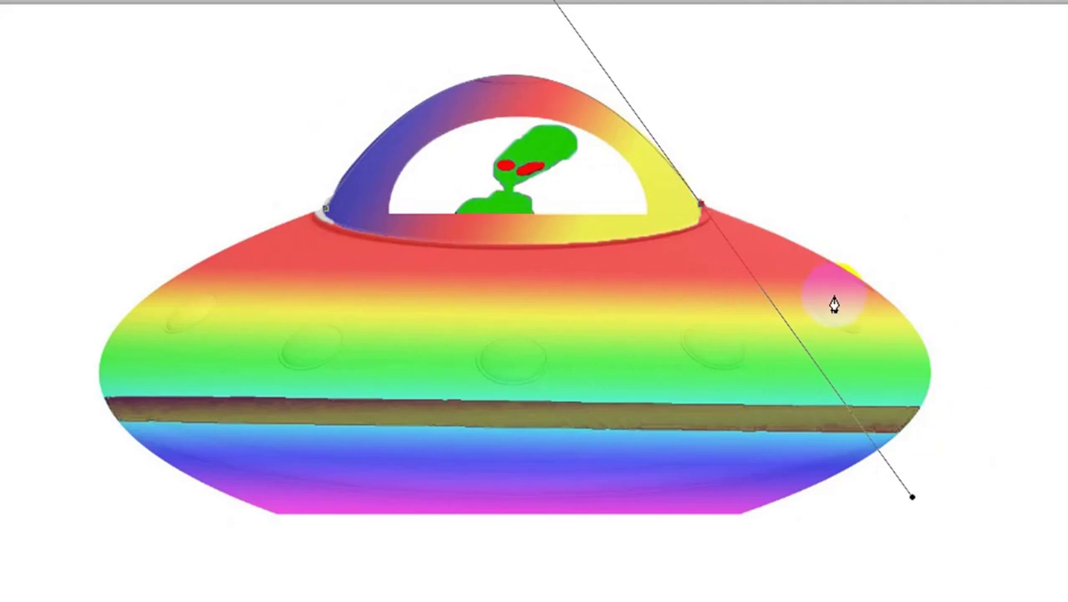
pyautogui.keyDown('alt'); pyautogui.click(700, 208); pyautogui.keyUp('alt')
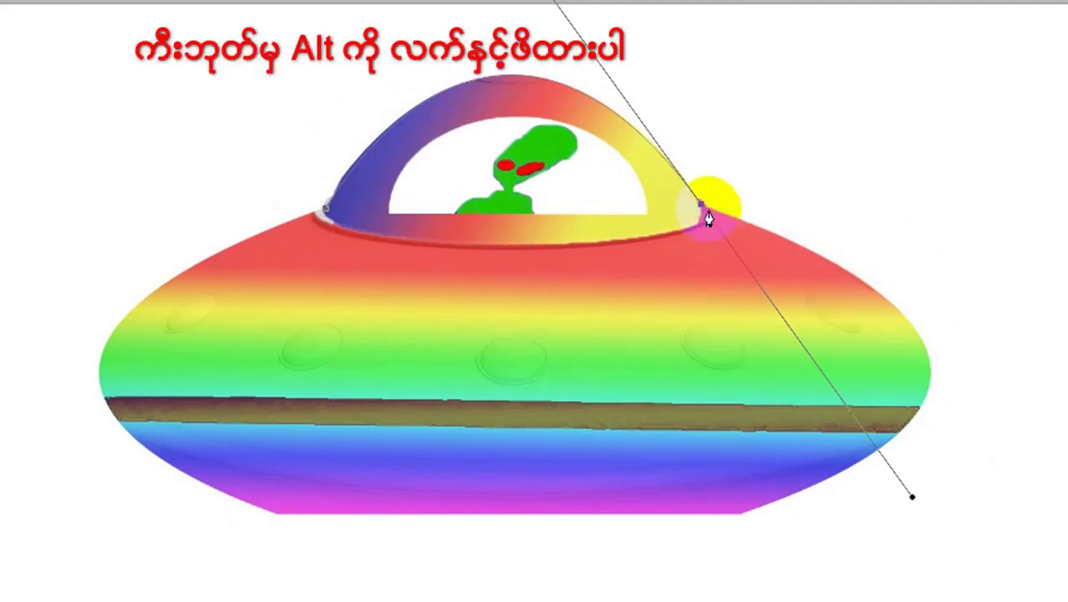
pyautogui.keyDown('alt'); pyautogui.click(700, 207); pyautogui.keyUp('alt')
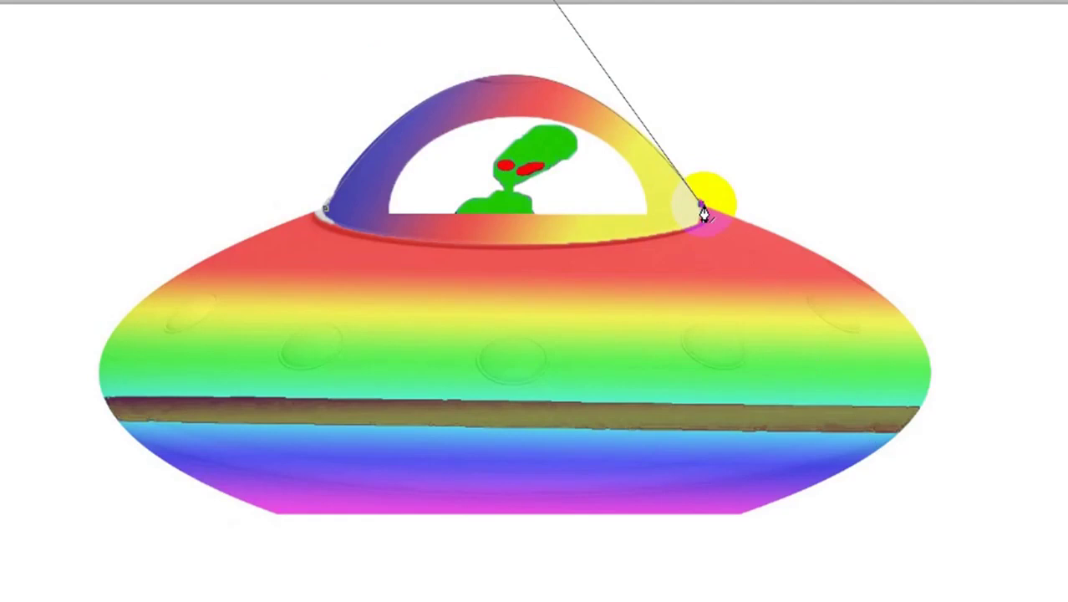
# - Trace the UFO's right side and bottom edge, closing the path along the left side
pyautogui.click(739, 514)
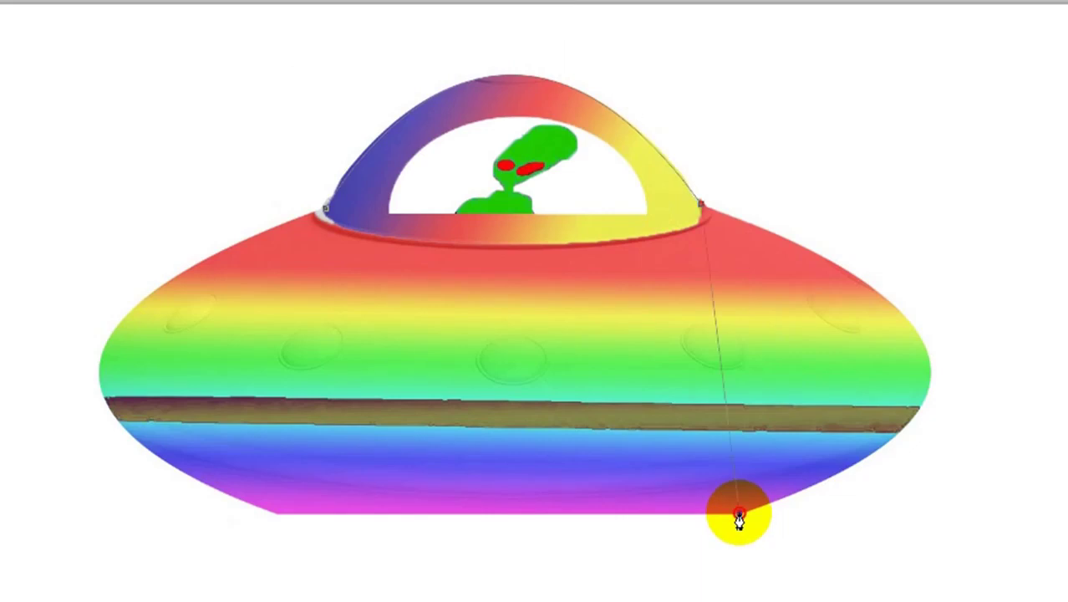
pyautogui.moveTo(739, 514); pyautogui.dragTo(523, 573)
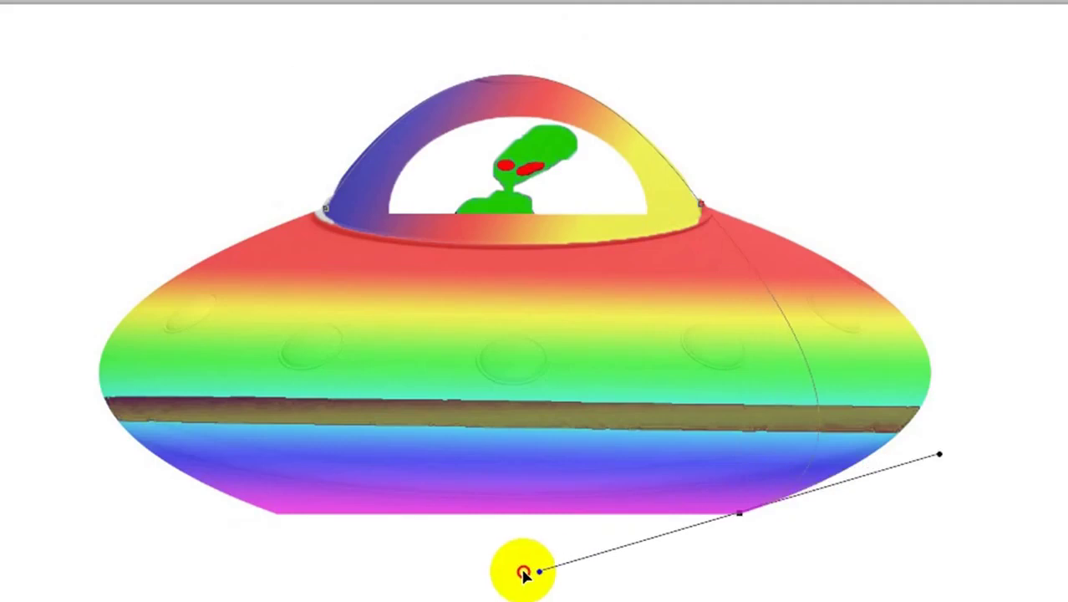
pyautogui.moveTo(523, 573)
pyautogui.mouseDown()
pyautogui.moveTo(305, 600)
pyautogui.moveTo(474, 601)
pyautogui.mouseUp()
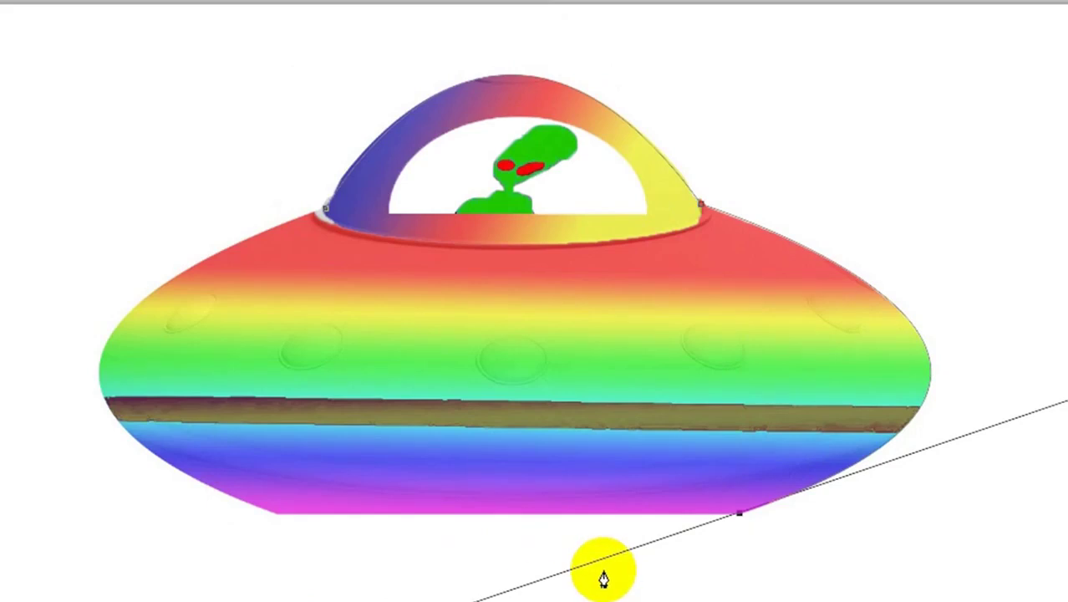
pyautogui.click(720, 536)
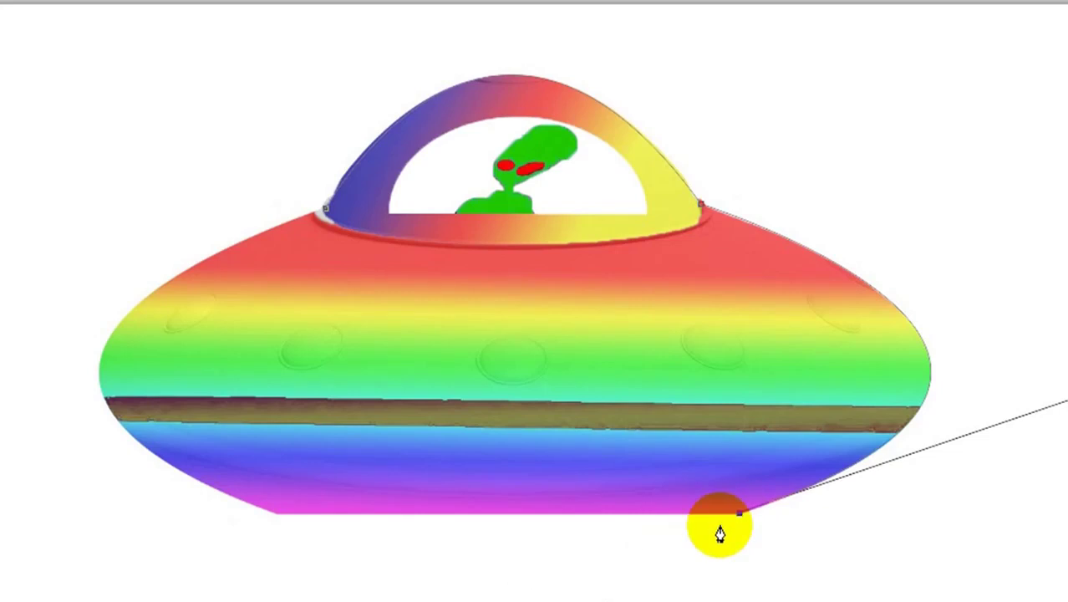
pyautogui.click(279, 513)
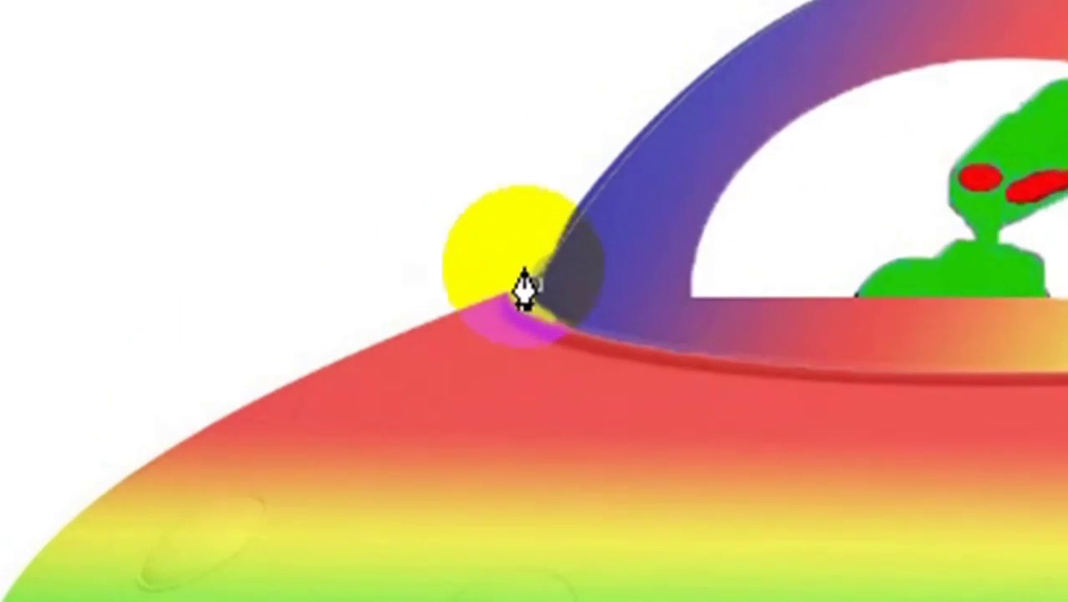
pyautogui.click(532, 282)
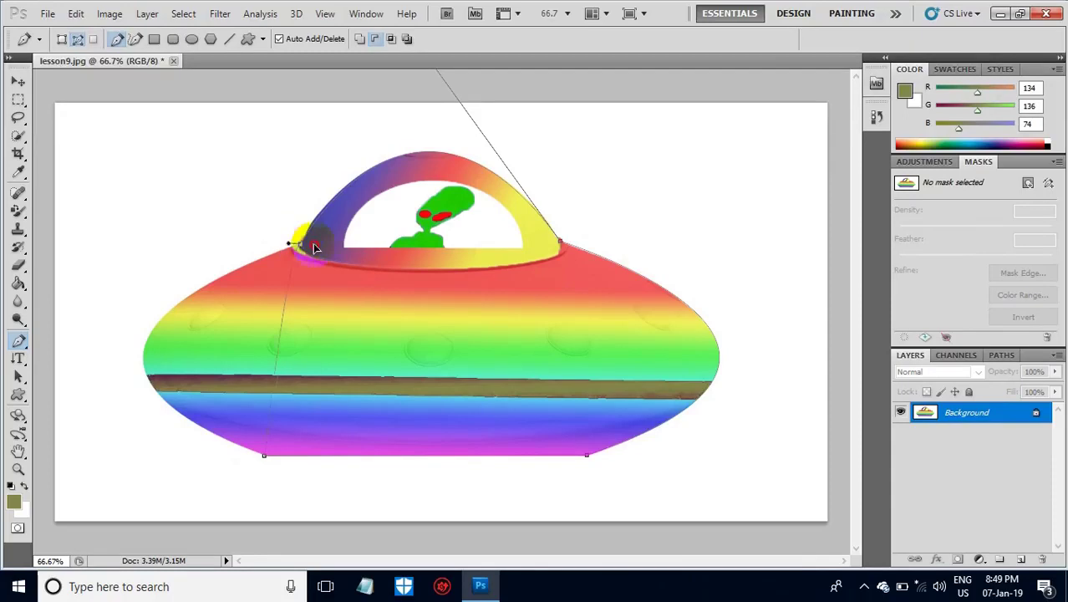
pyautogui.moveTo(316, 247)
pyautogui.mouseDown()
pyautogui.moveTo(553, 178)
pyautogui.moveTo(628, 124)
pyautogui.mouseUp()
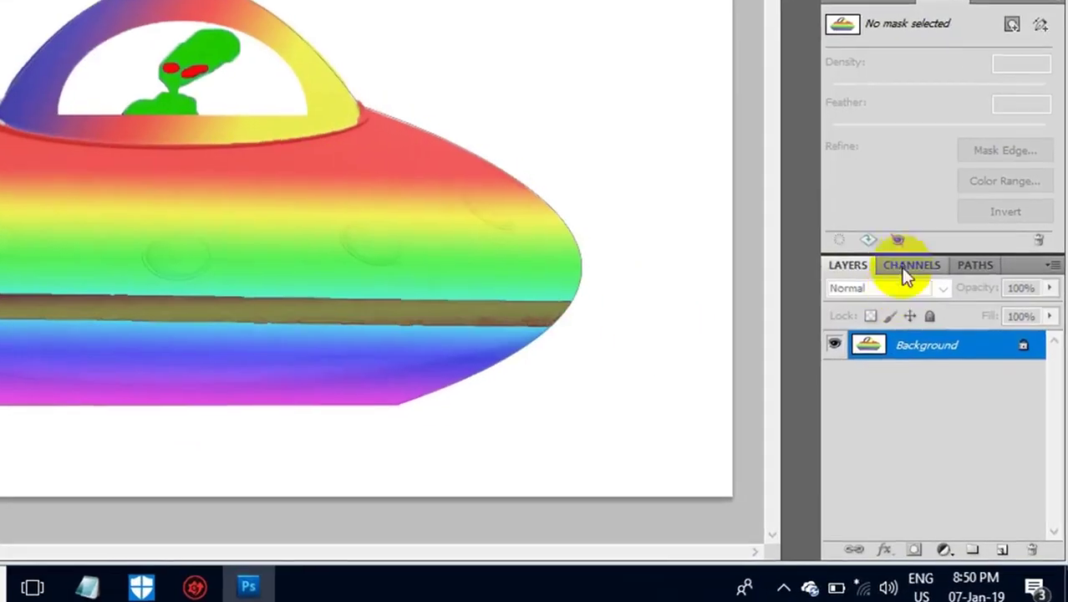
# - Show the Paths panel listing the Work Path, checking the Window menu without changes
pyautogui.click(972, 266)
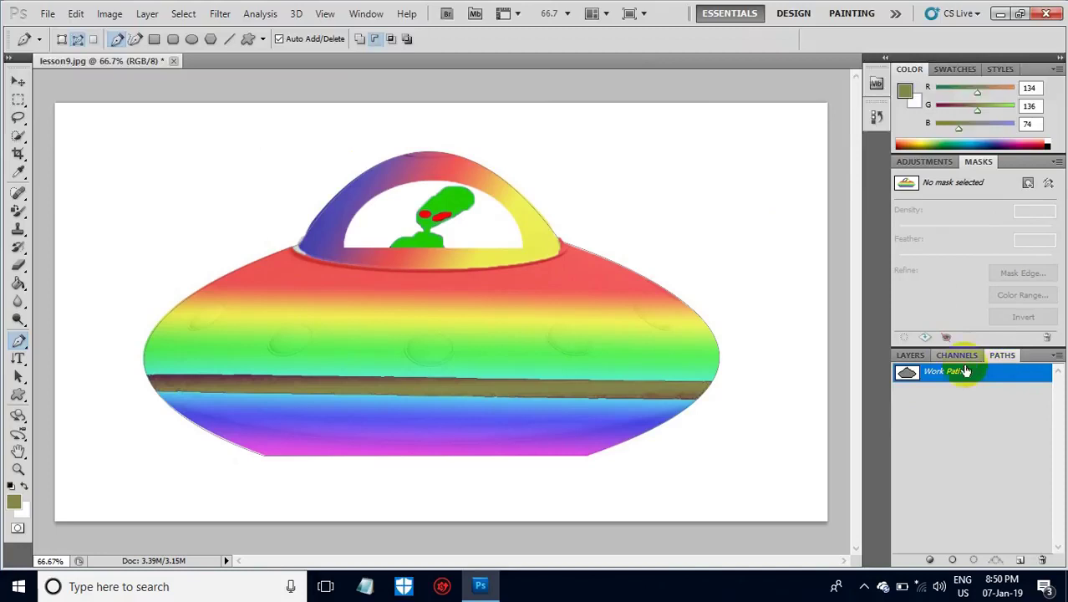
pyautogui.click(367, 14)
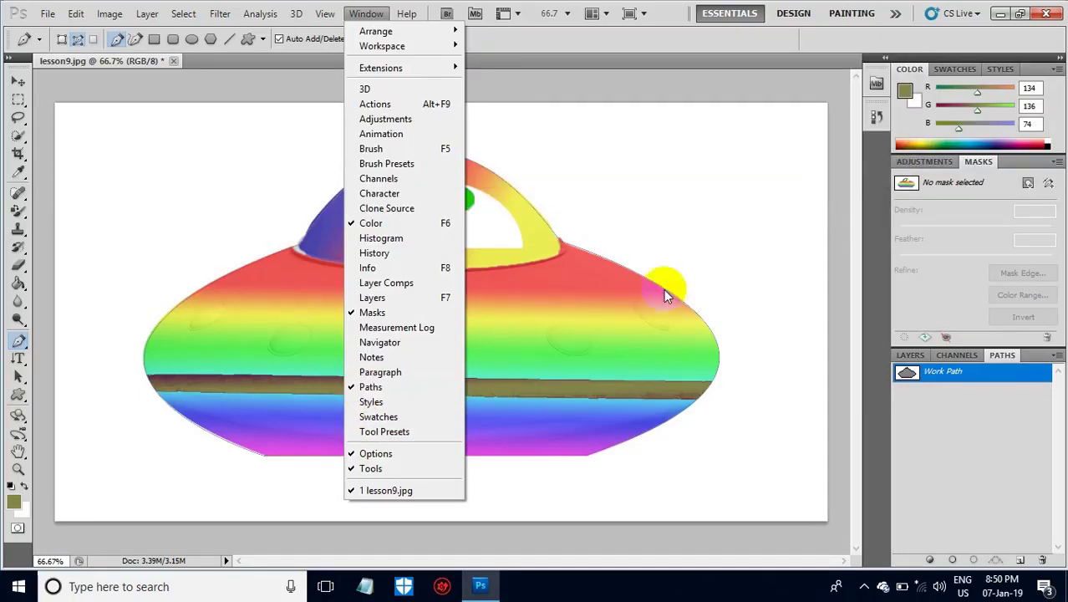
pyautogui.click(977, 376)
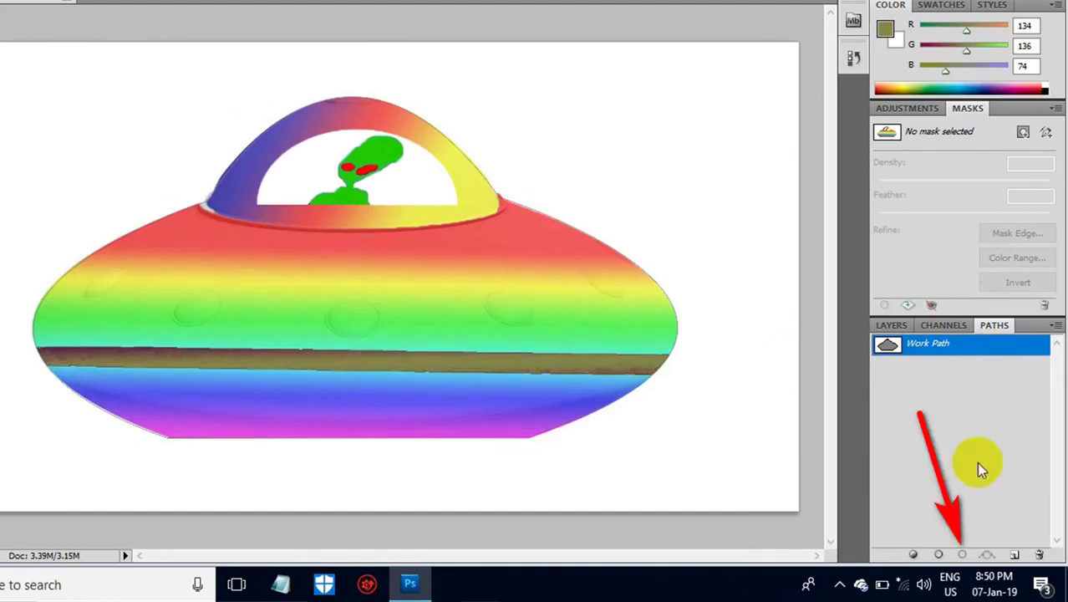
# - Load the UFO outline as a selection, apply Select > Inverse, and make a work path from it
pyautogui.click(964, 557)
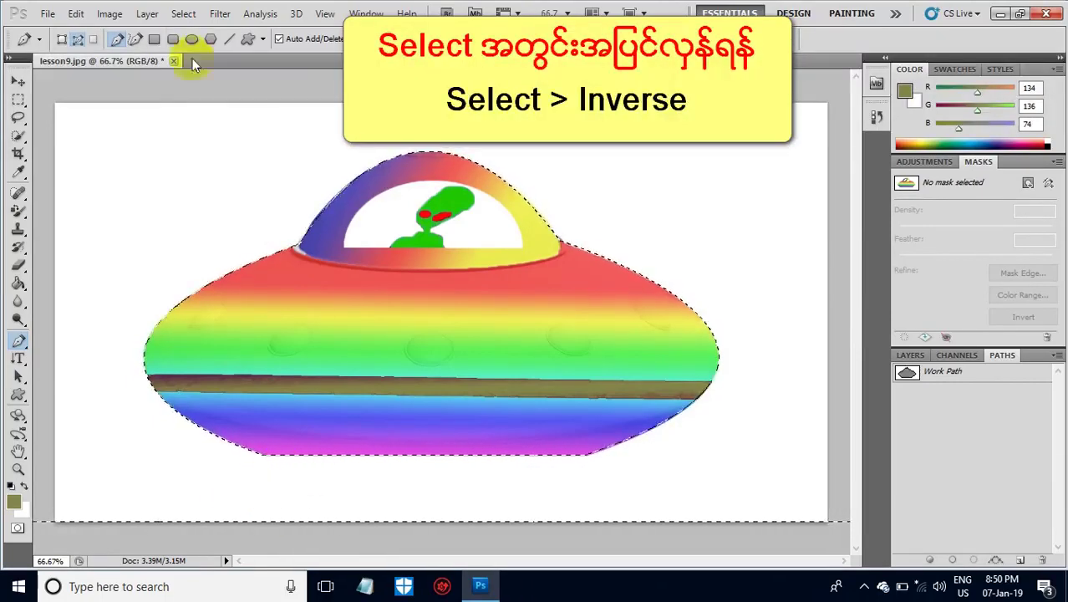
pyautogui.click(184, 15)
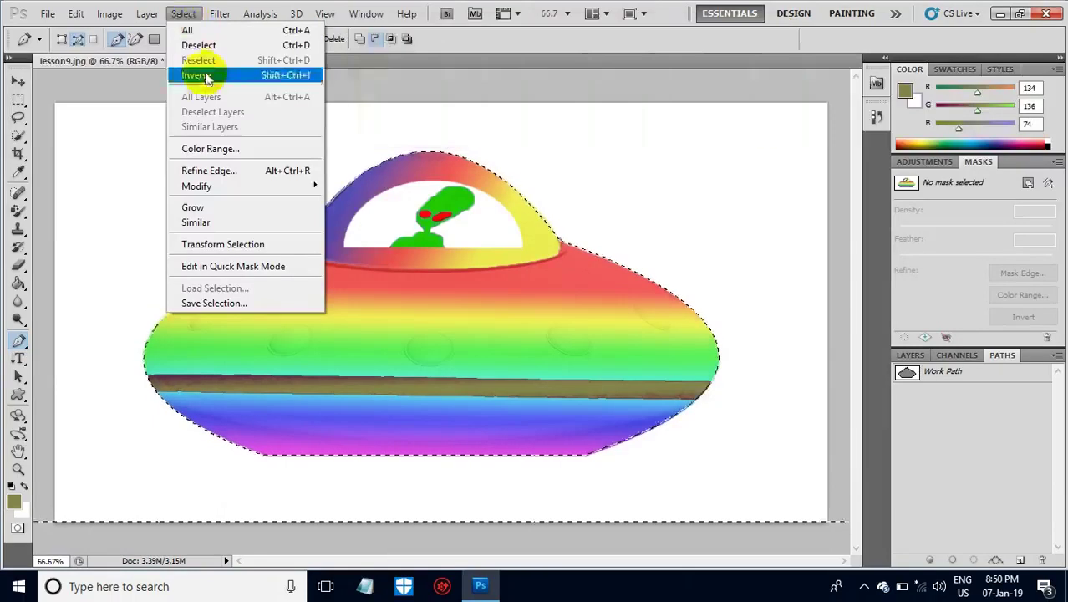
pyautogui.click(197, 75)
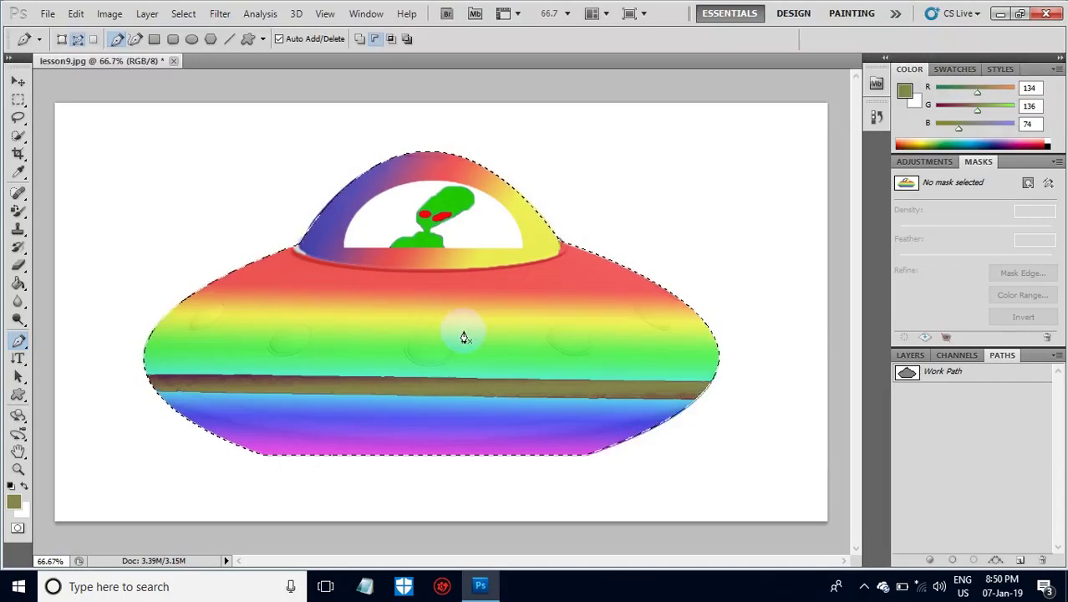
pyautogui.click(996, 560)
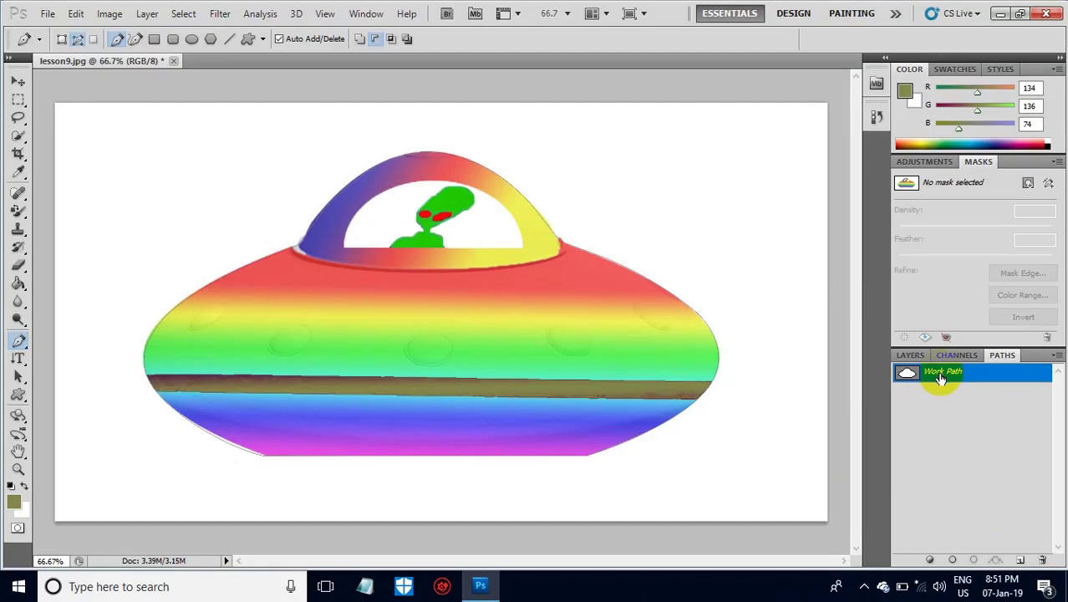
# - Save the Work Path as a named path called 0011
pyautogui.doubleClick(943, 378)
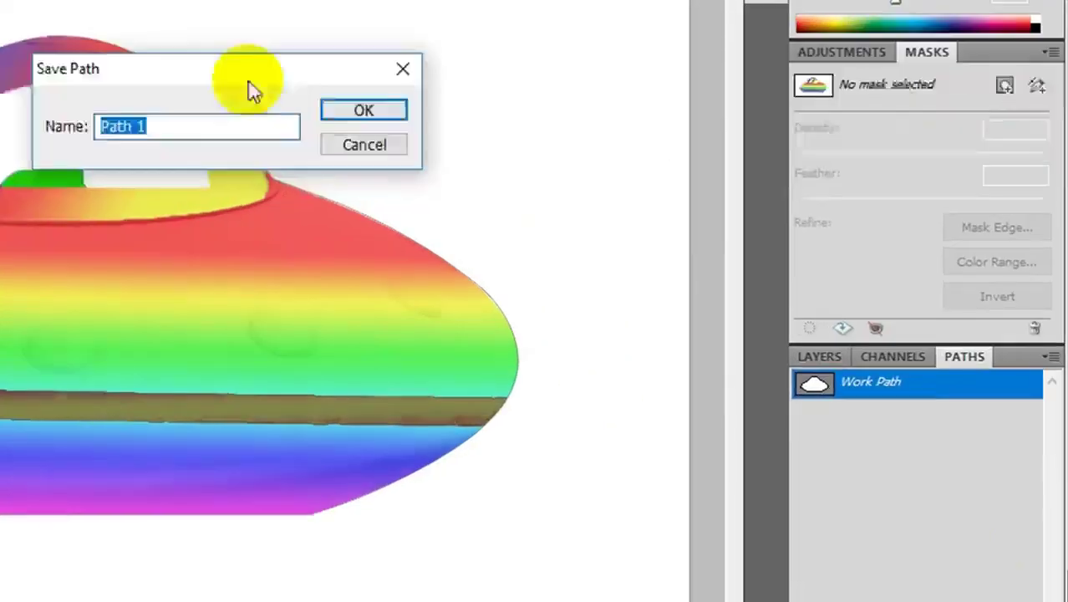
pyautogui.moveTo(648, 134); pyautogui.dragTo(742, 193)
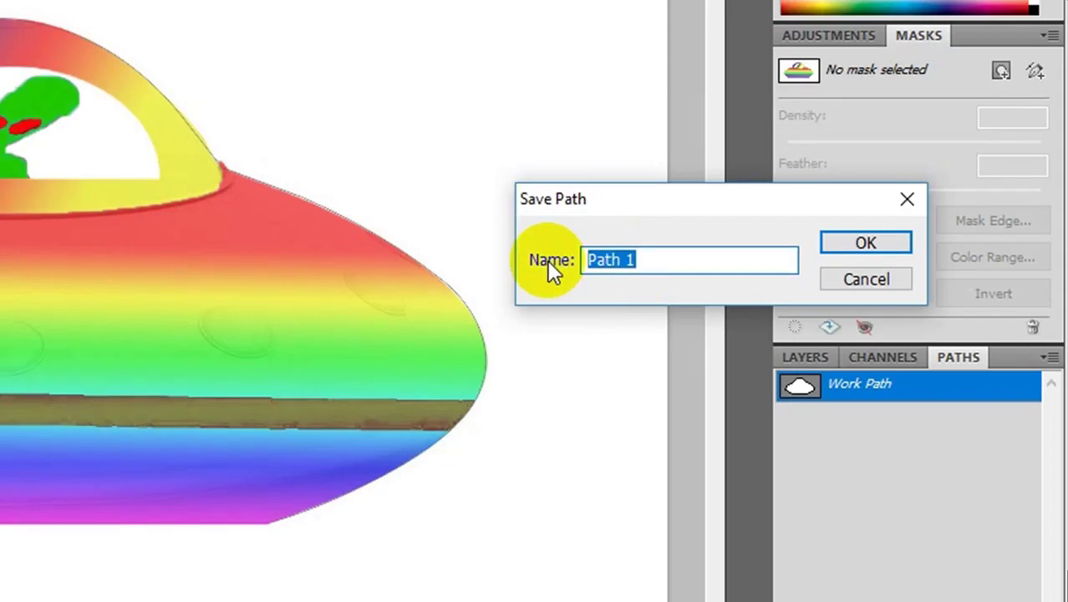
pyautogui.write('0011')
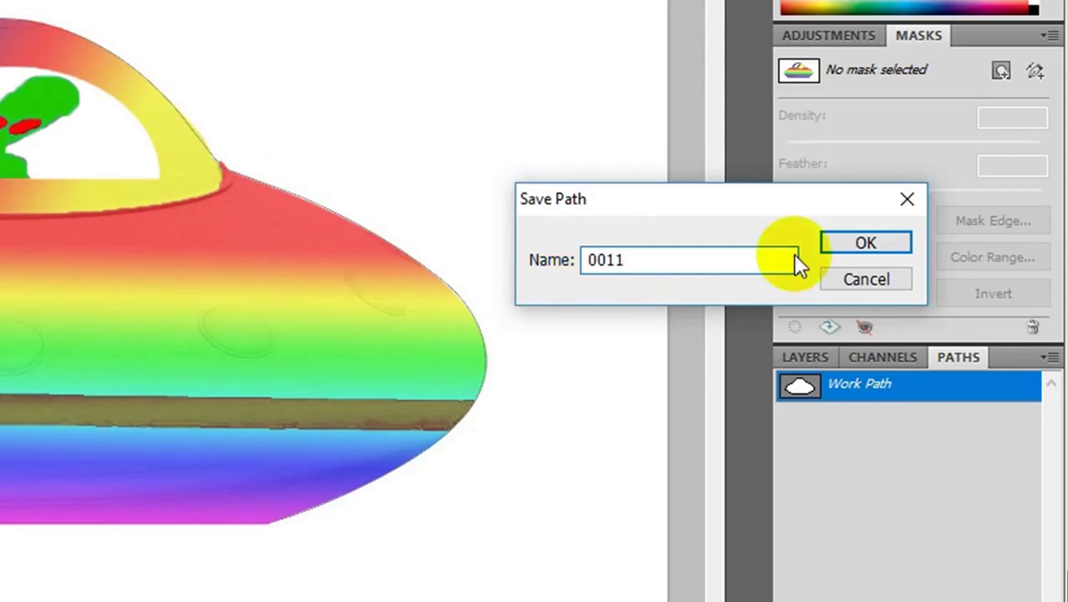
pyautogui.click(866, 241)
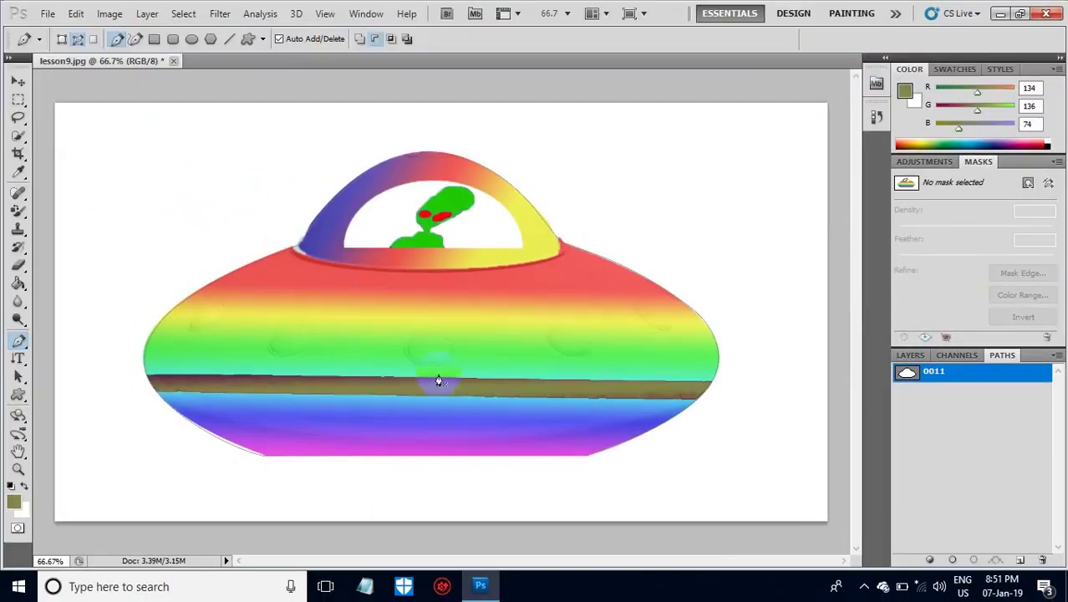
# - Select the dome's white window using the Quick Selection tool at 34 px
pyautogui.click(20, 137)
pyautogui.click(67, 136)
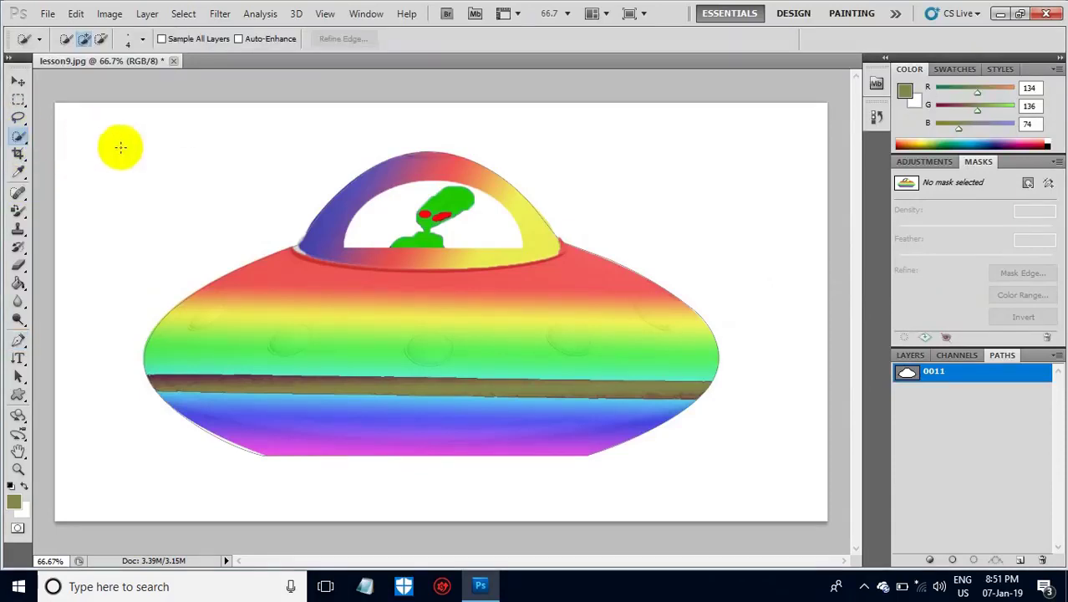
pyautogui.click(145, 40)
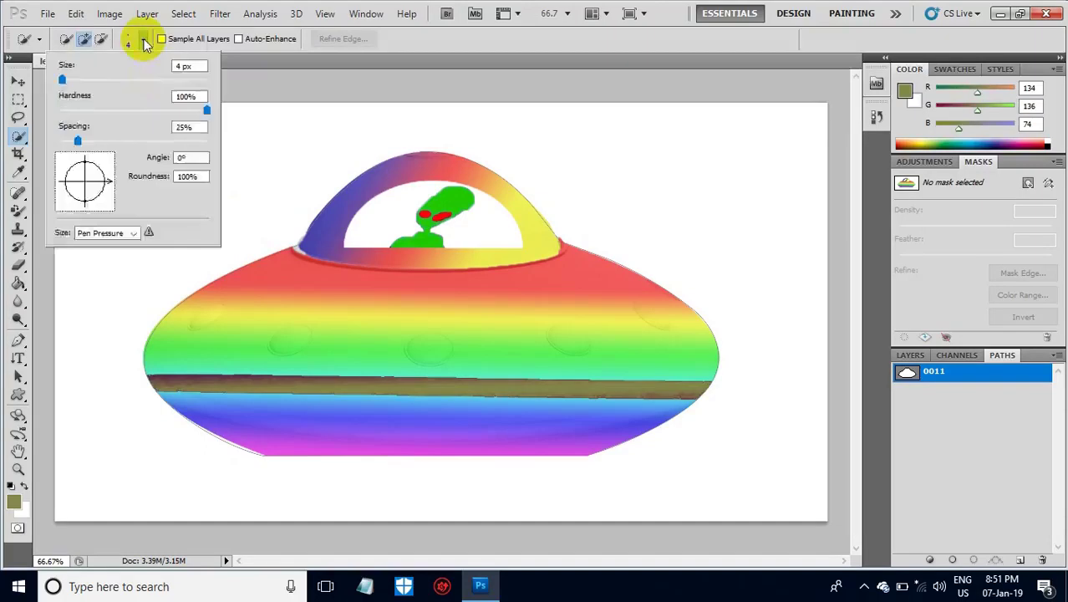
pyautogui.moveTo(63, 79); pyautogui.dragTo(84, 78)
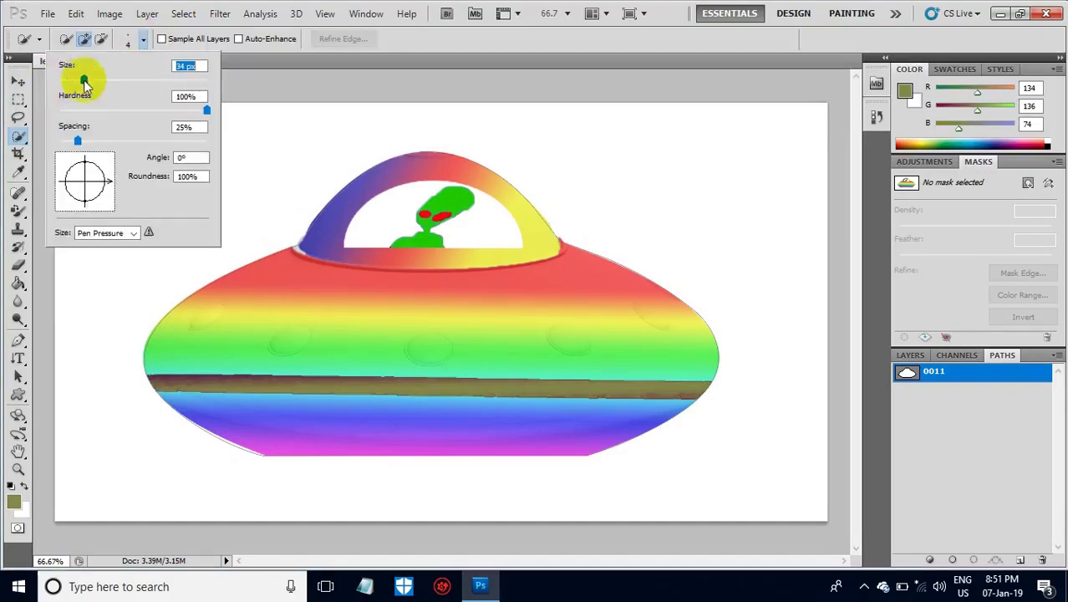
pyautogui.click(388, 221)
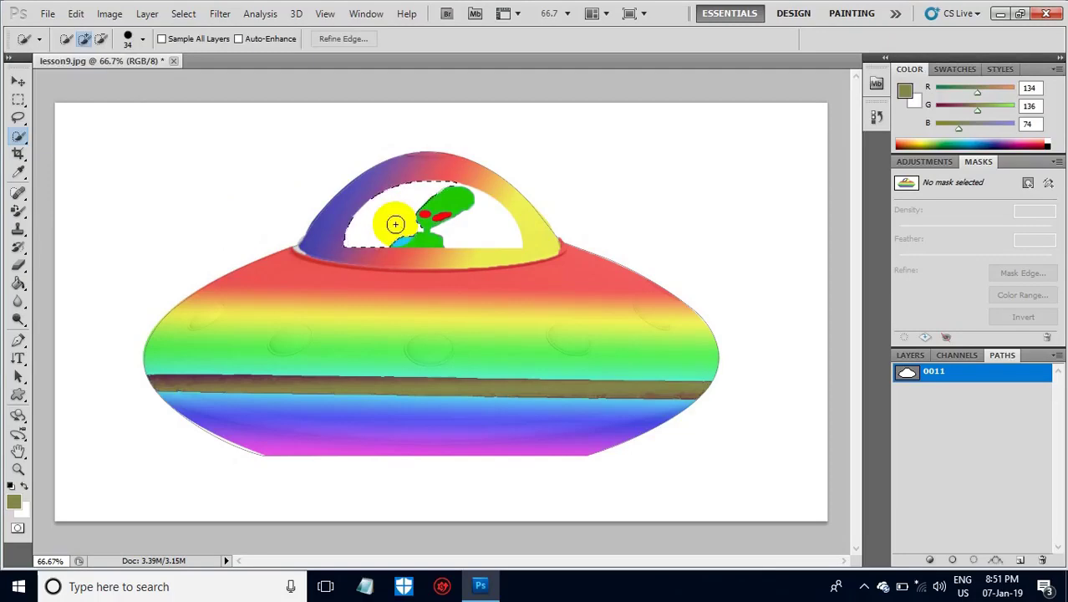
pyautogui.moveTo(396, 224)
pyautogui.mouseDown()
pyautogui.moveTo(485, 223)
pyautogui.moveTo(396, 224)
pyautogui.moveTo(494, 198)
pyautogui.moveTo(394, 215)
pyautogui.mouseUp()
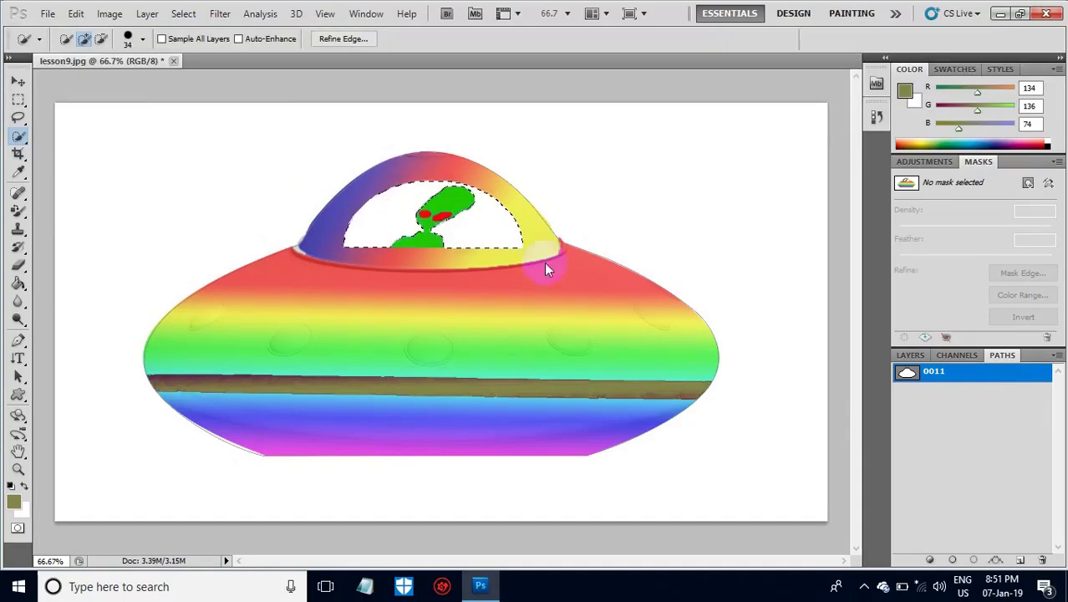
pyautogui.click(1004, 355)
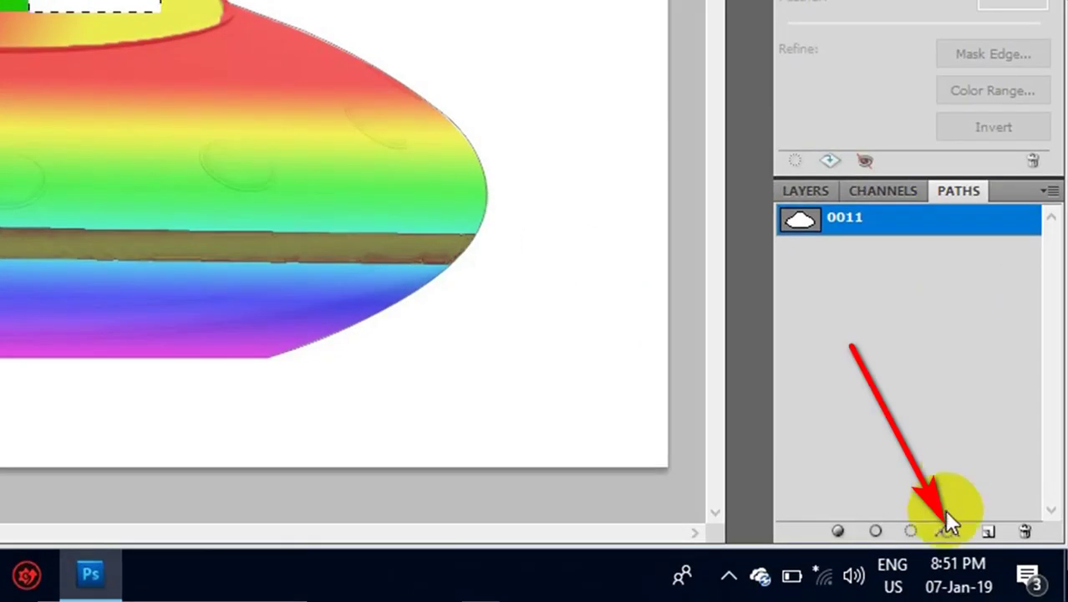
# - Convert the window selection to a work path and save it as path 1100
pyautogui.click(947, 533)
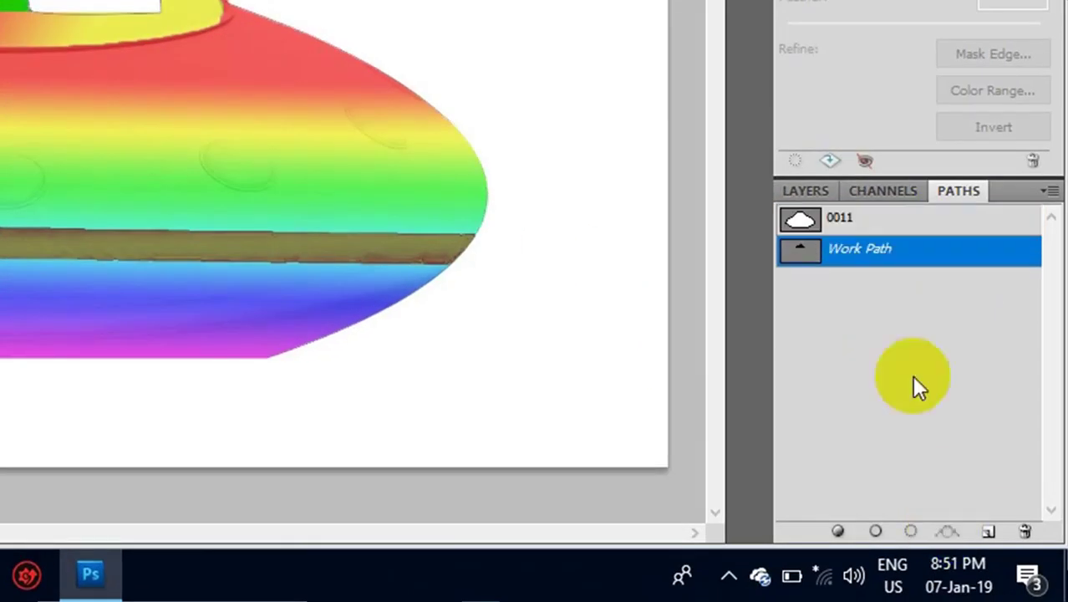
pyautogui.doubleClick(863, 251)
pyautogui.write('1100')
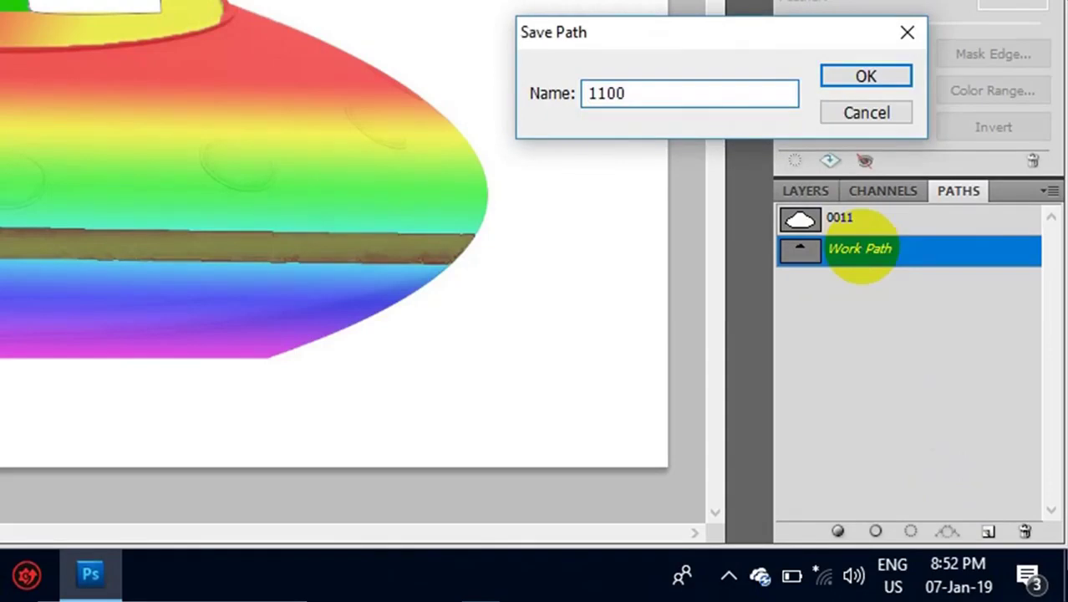
pyautogui.press('Return')
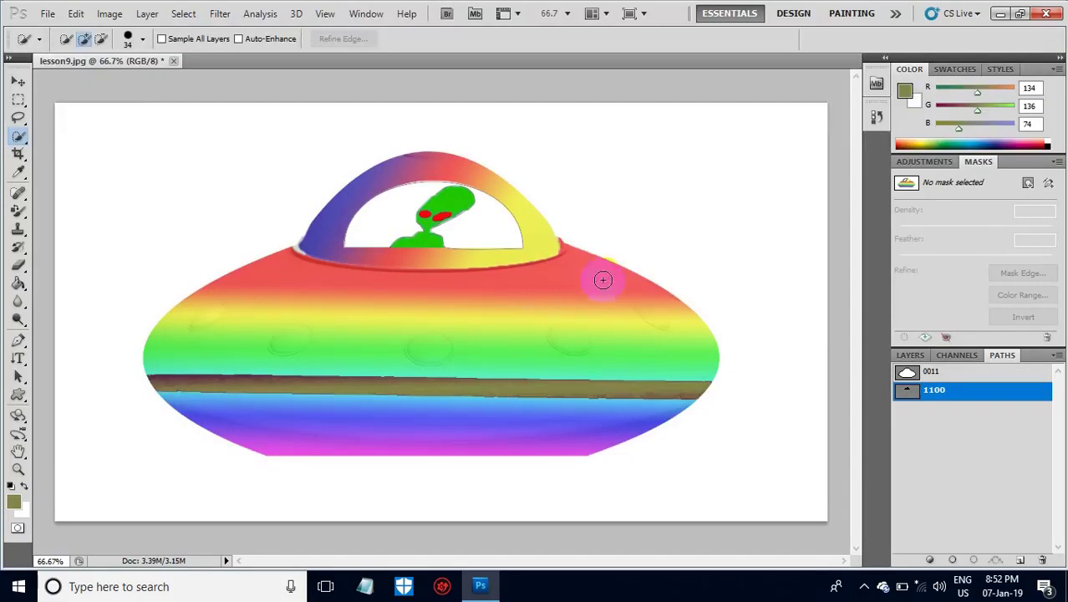
# - Make a selection from path 0011 with a 0 px feather radius
pyautogui.click(925, 360)
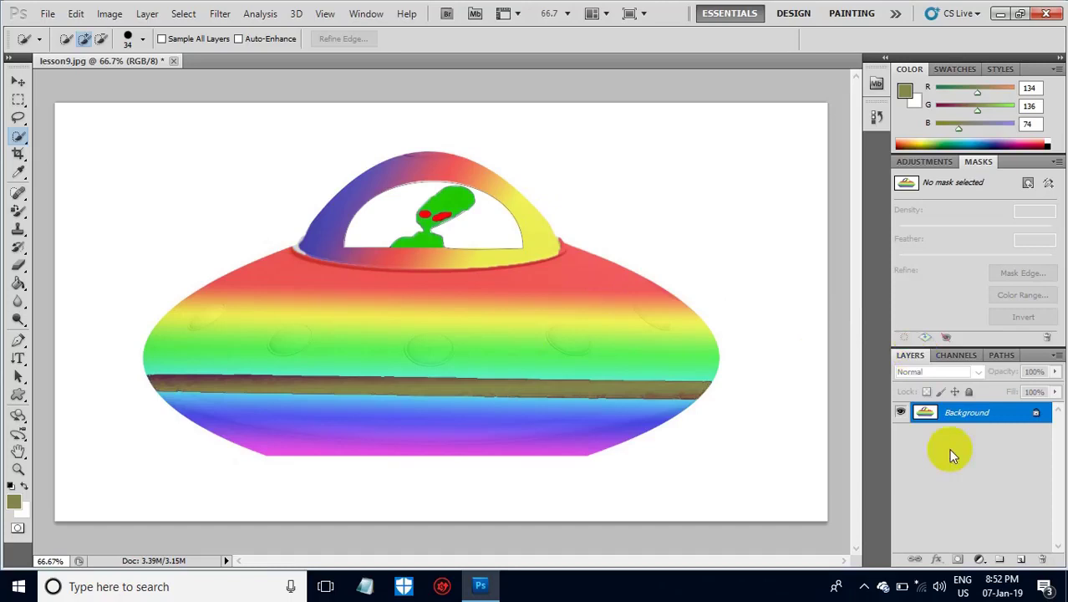
pyautogui.click(999, 357)
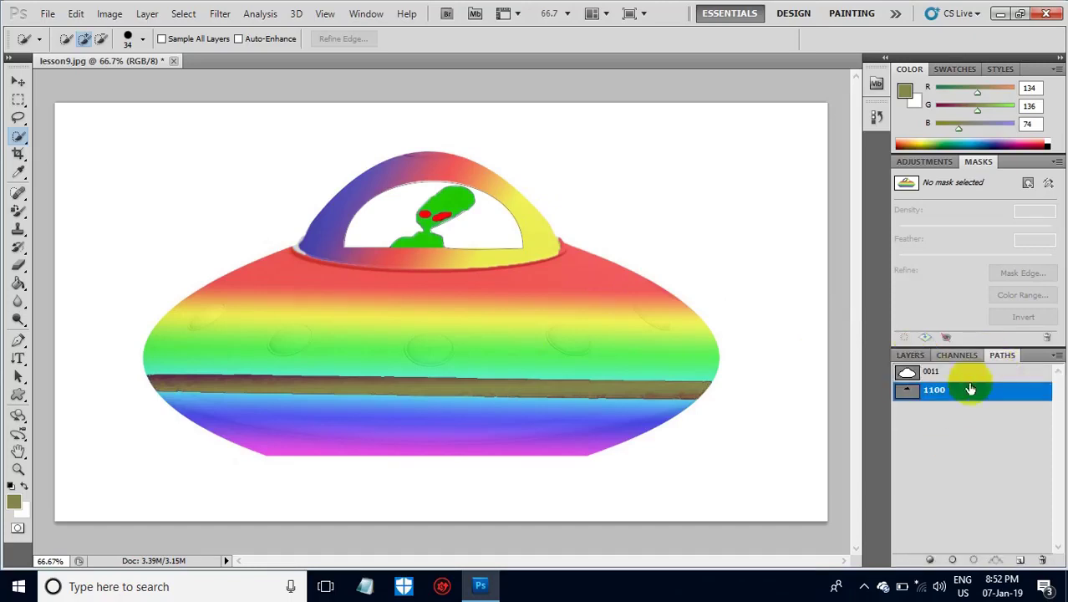
pyautogui.click(950, 373)
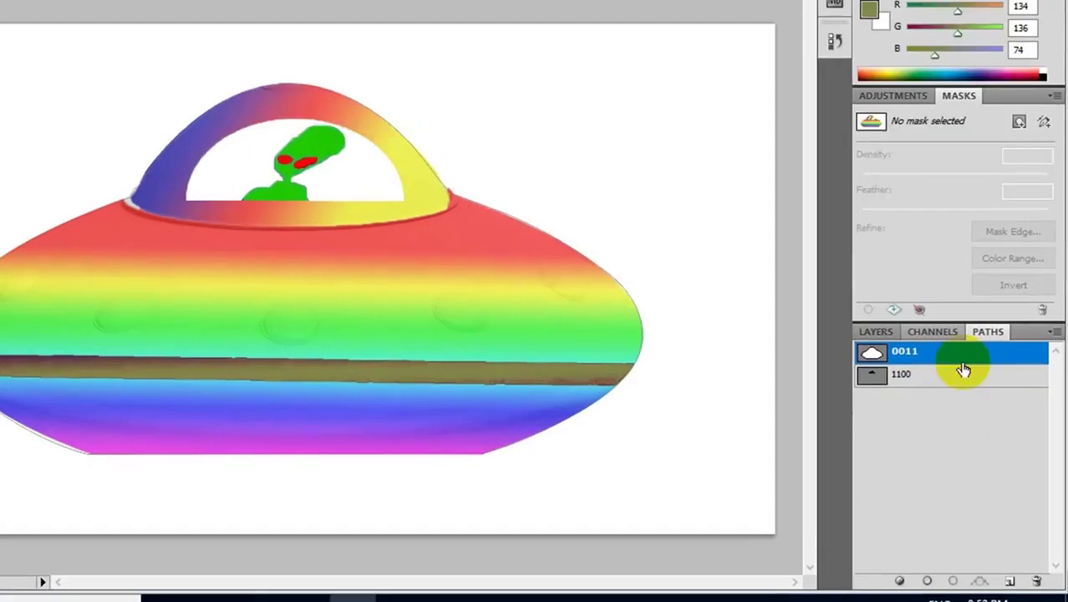
pyautogui.rightClick(964, 354)
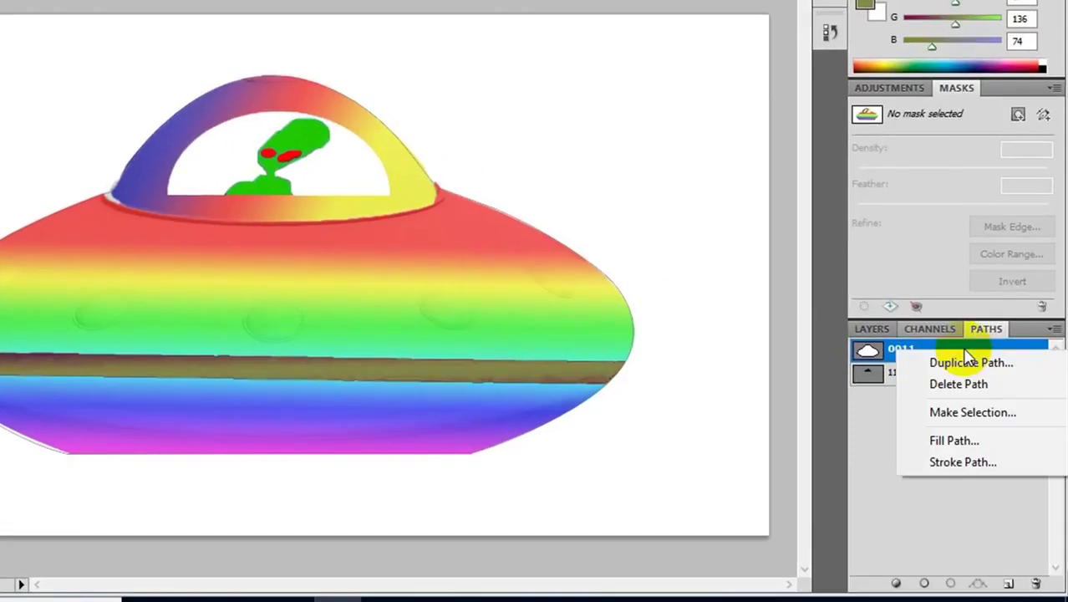
pyautogui.click(967, 414)
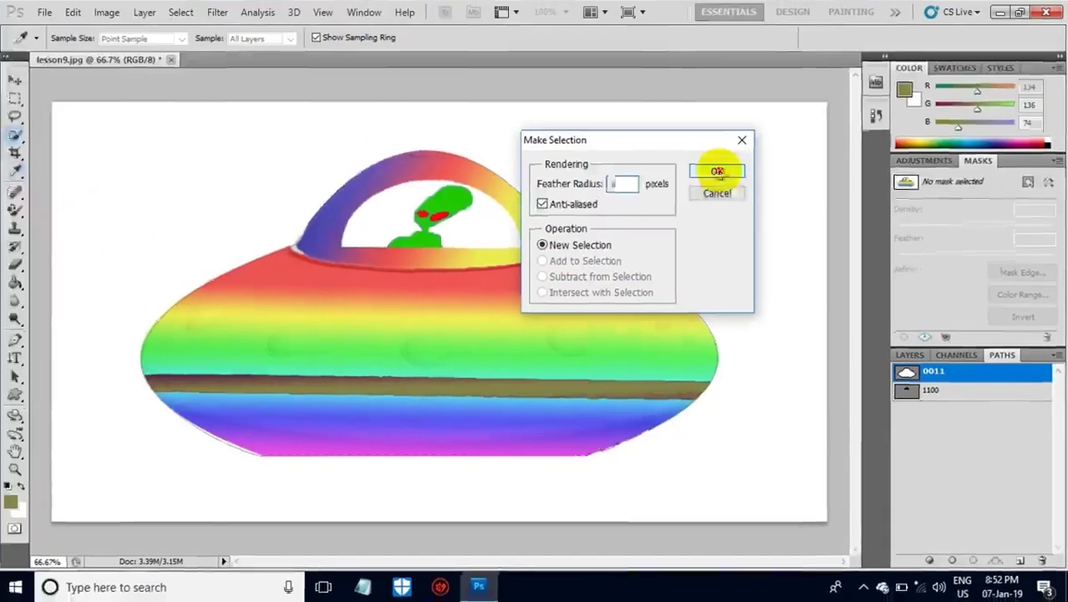
pyautogui.click(713, 167)
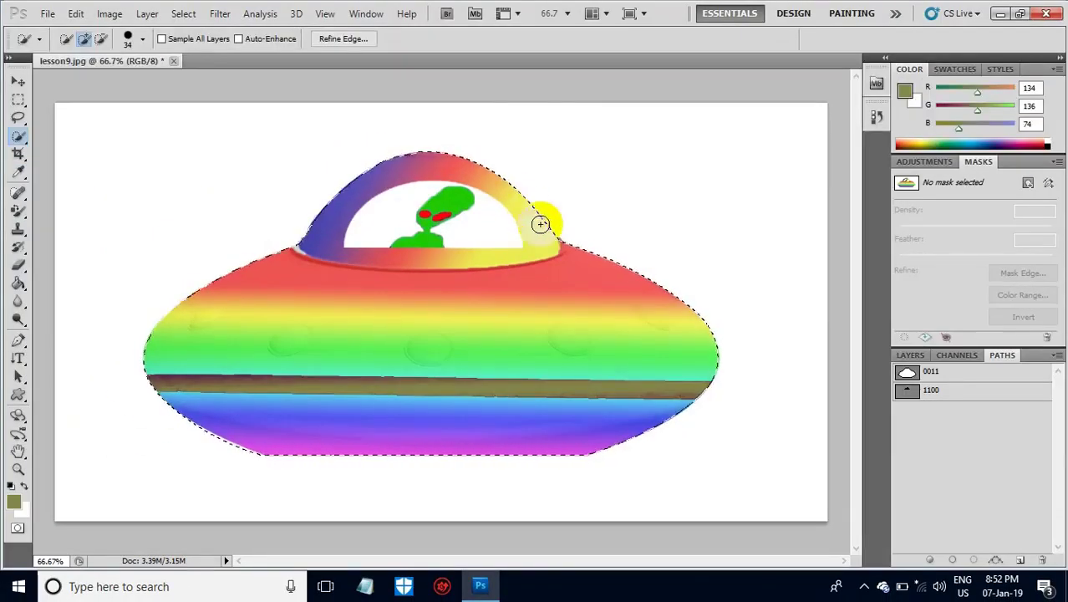
# - Subtract path 1100 from the UFO selection so the cockpit window is excluded
pyautogui.click(956, 394)
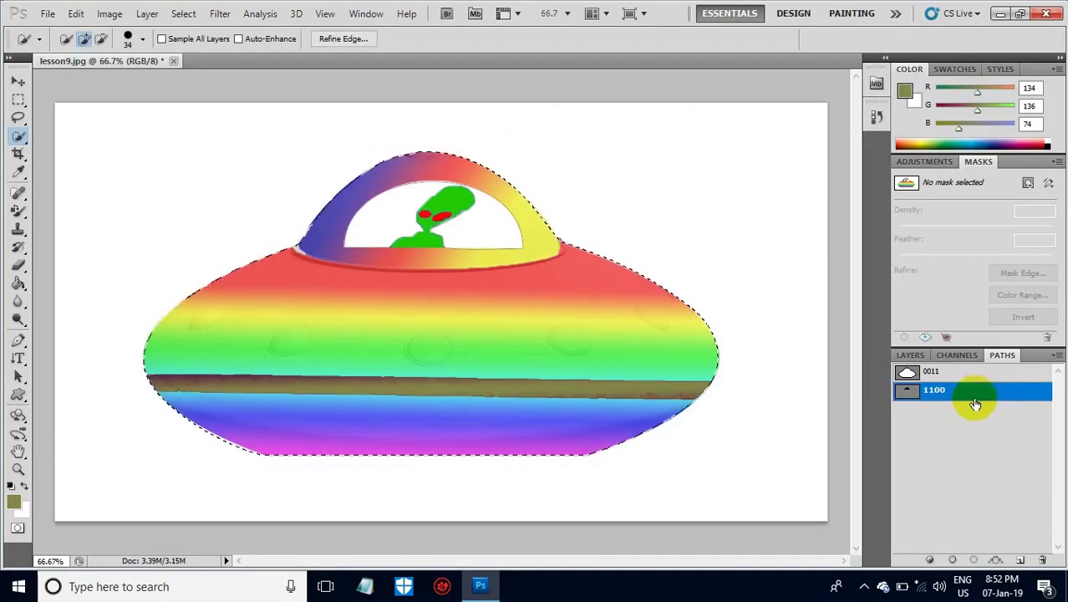
pyautogui.rightClick(996, 394)
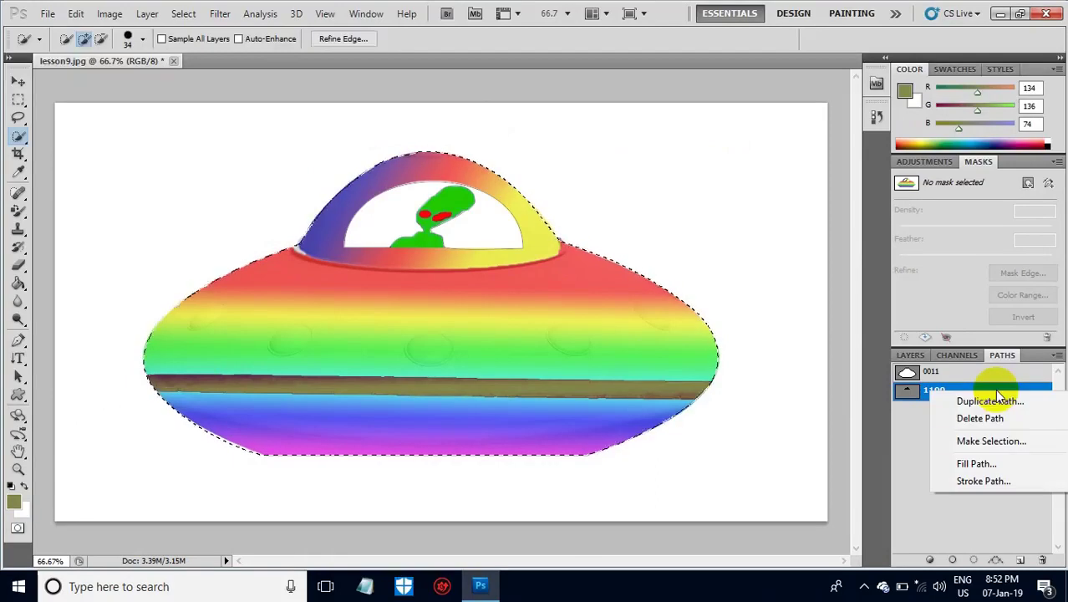
pyautogui.click(983, 444)
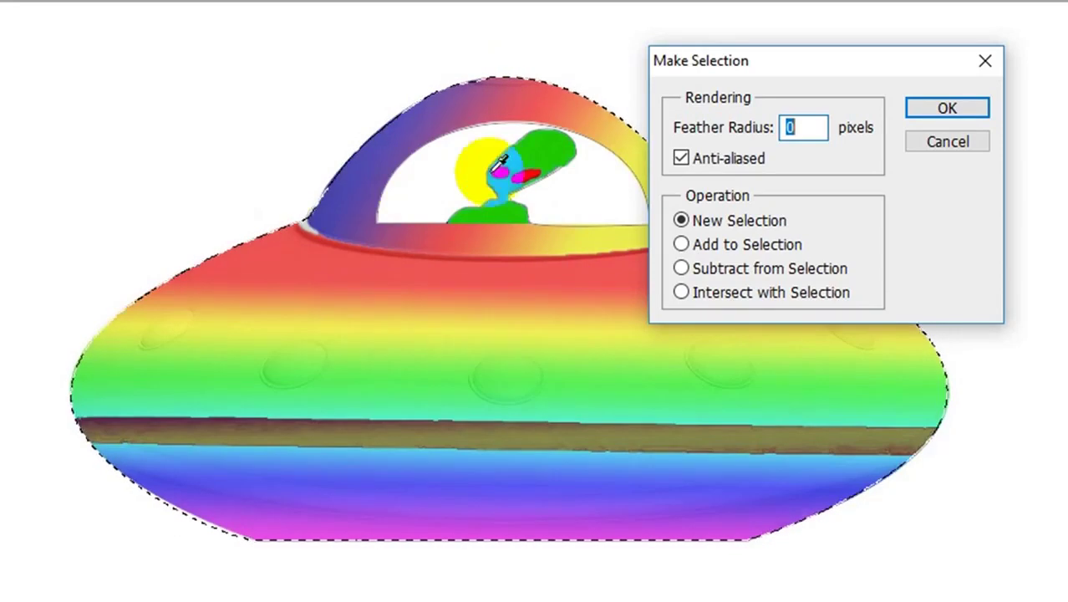
pyautogui.click(681, 267)
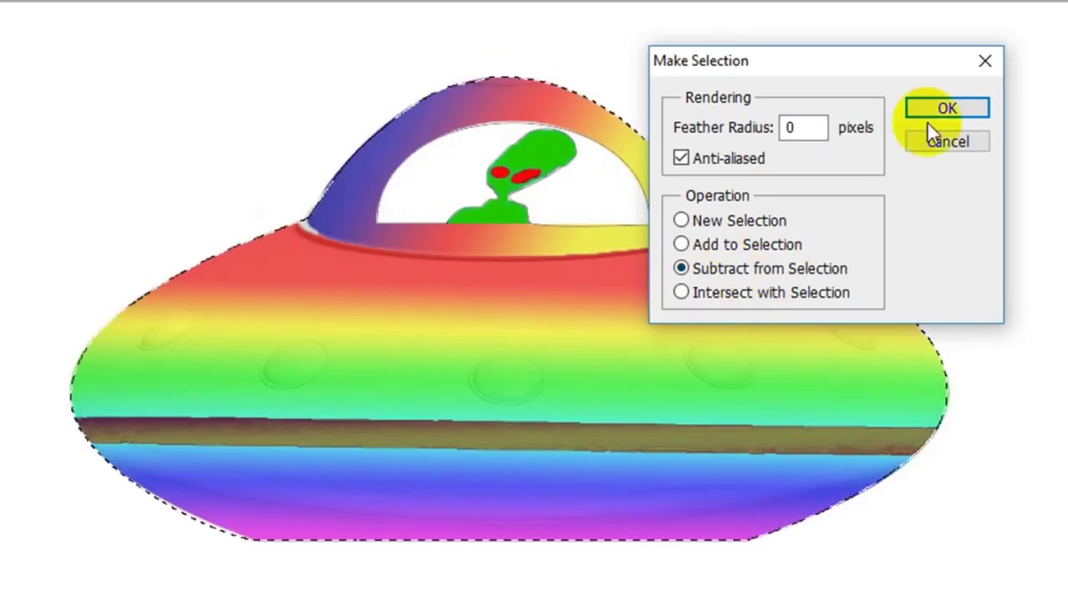
pyautogui.click(945, 110)
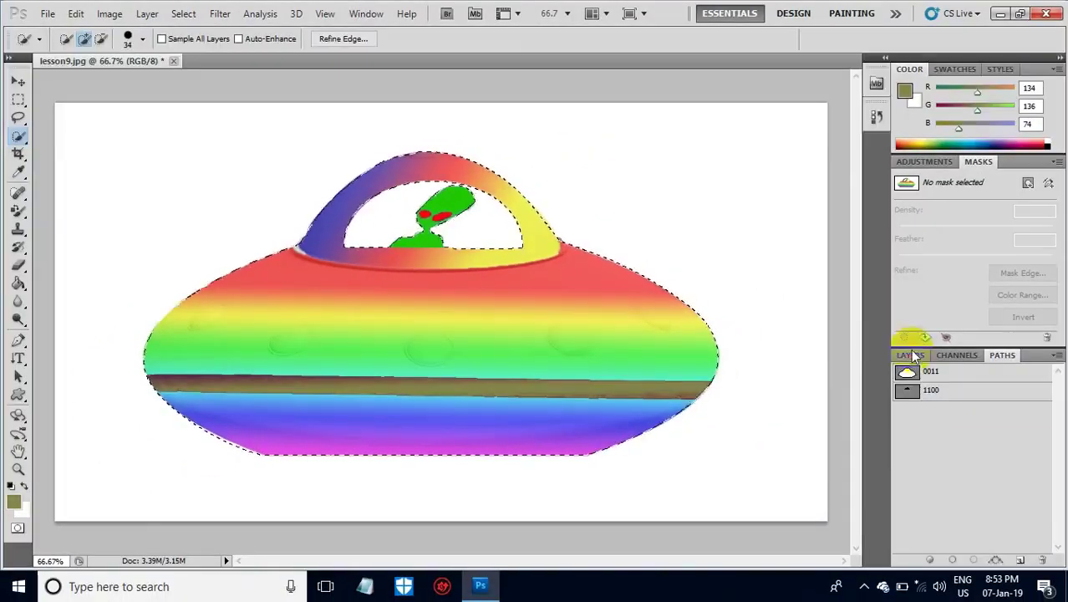
pyautogui.click(930, 357)
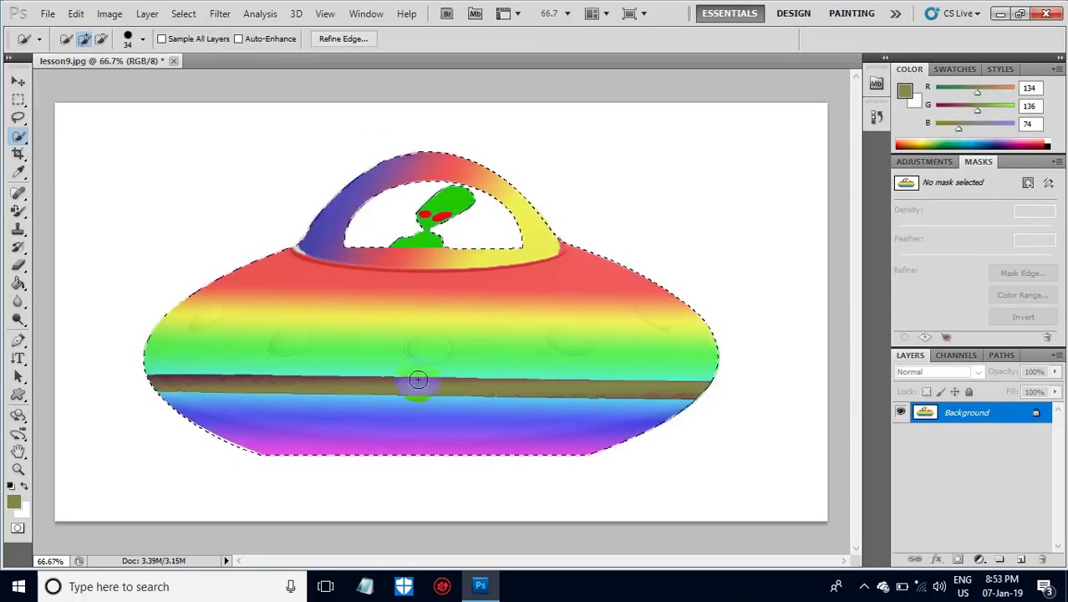
pyautogui.click(578, 249)
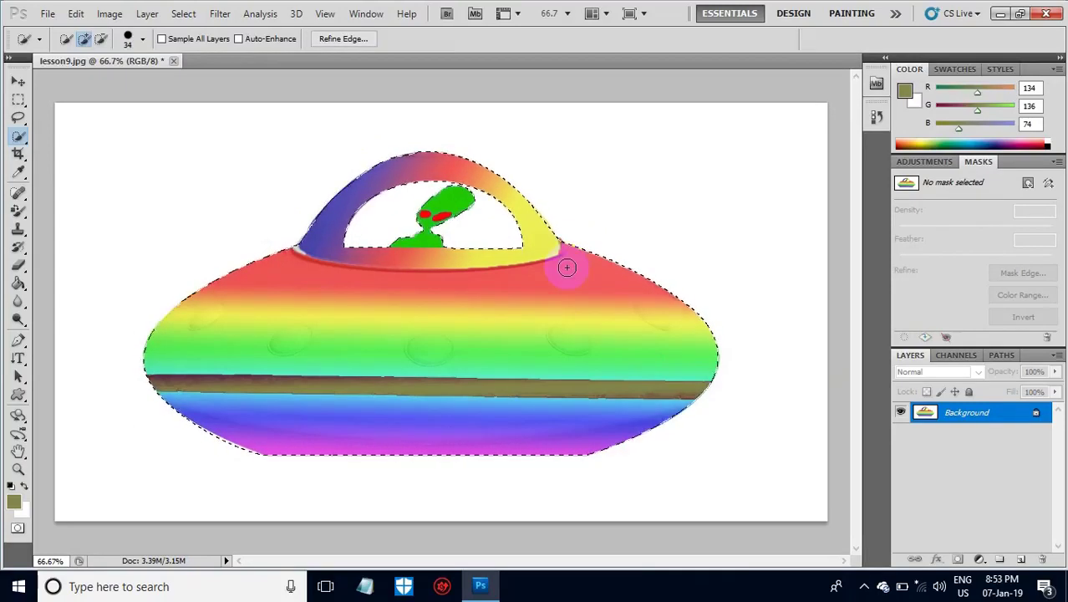
pyautogui.click(147, 14)
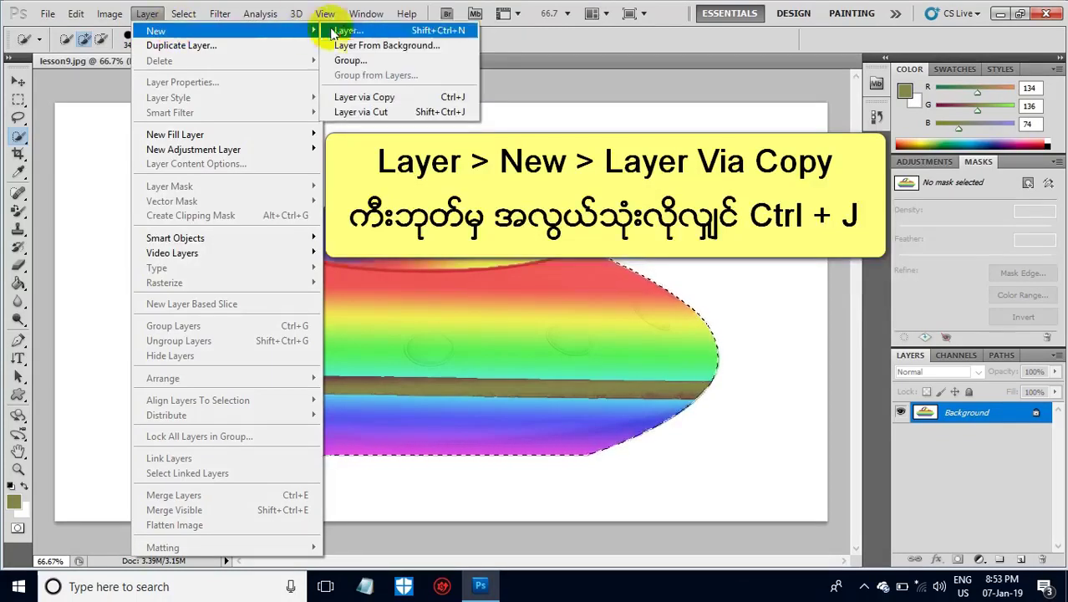
pyautogui.moveTo(157, 31)
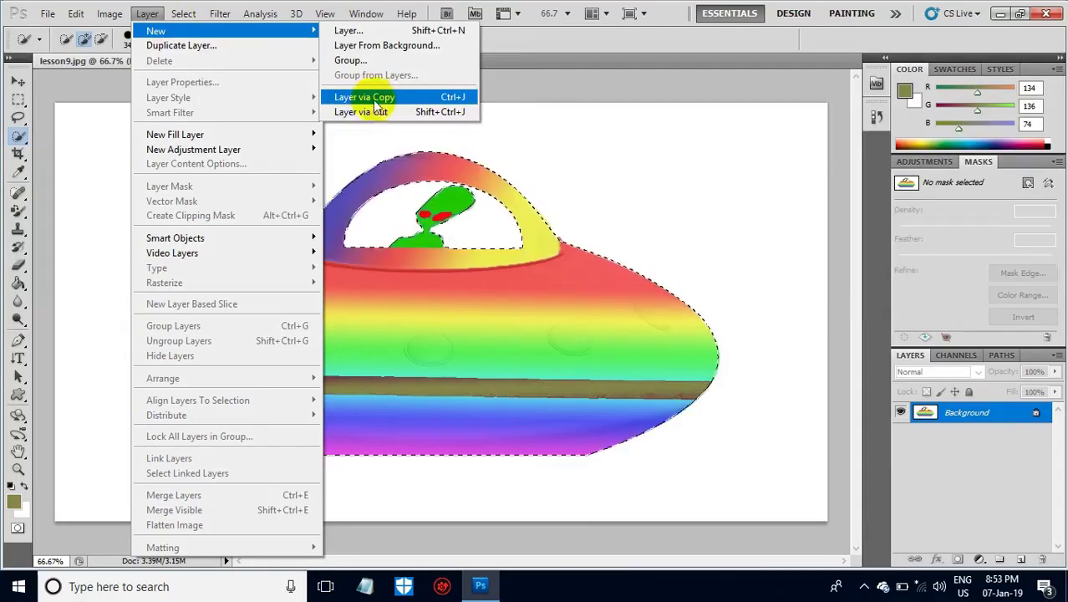
# - Copy the selected UFO to a new Layer 1, hide the Background, and select it
pyautogui.click(380, 98)
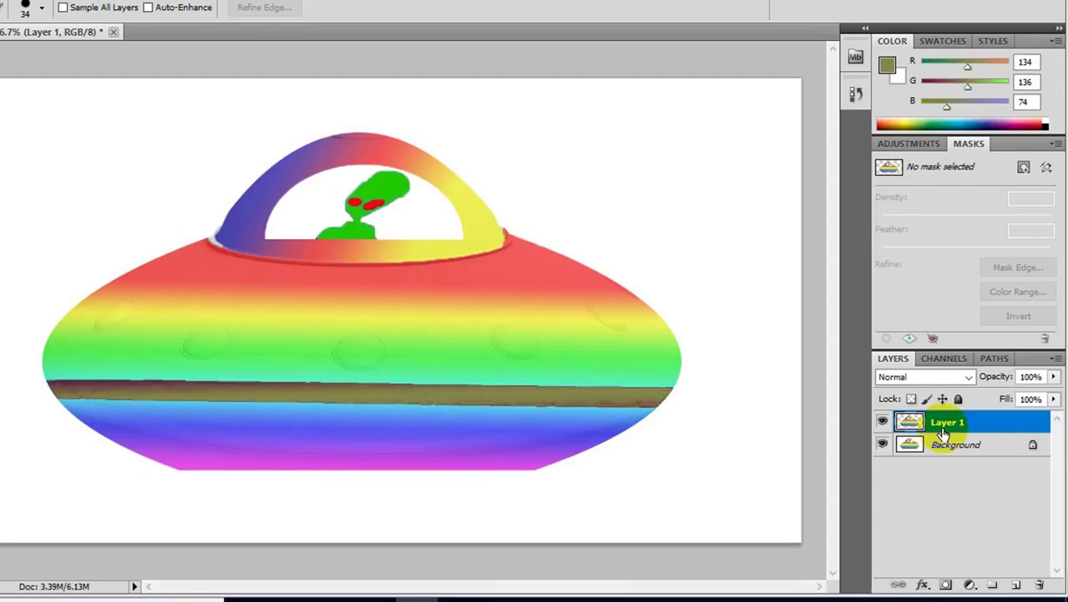
pyautogui.click(883, 446)
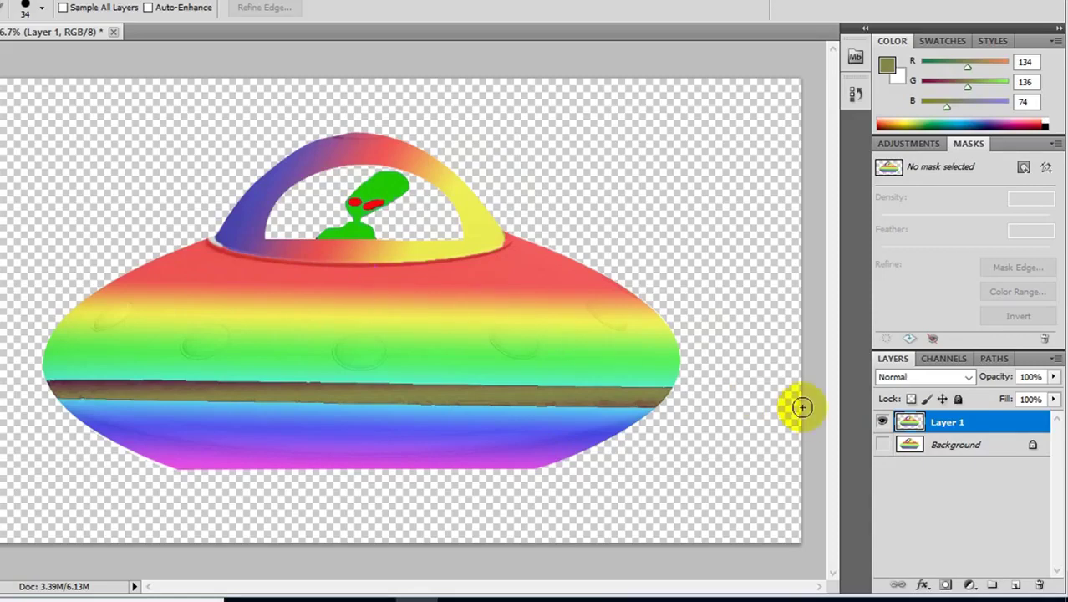
pyautogui.click(943, 448)
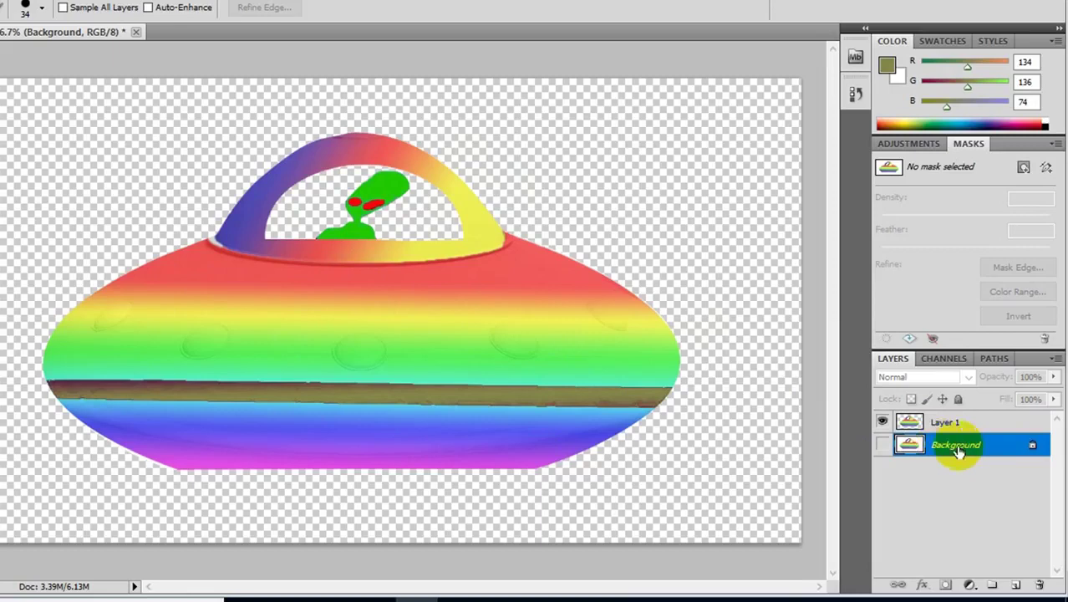
# - Convert the Background into a visible Layer 0 and add an empty Layer 2 above it
pyautogui.doubleClick(1002, 448)
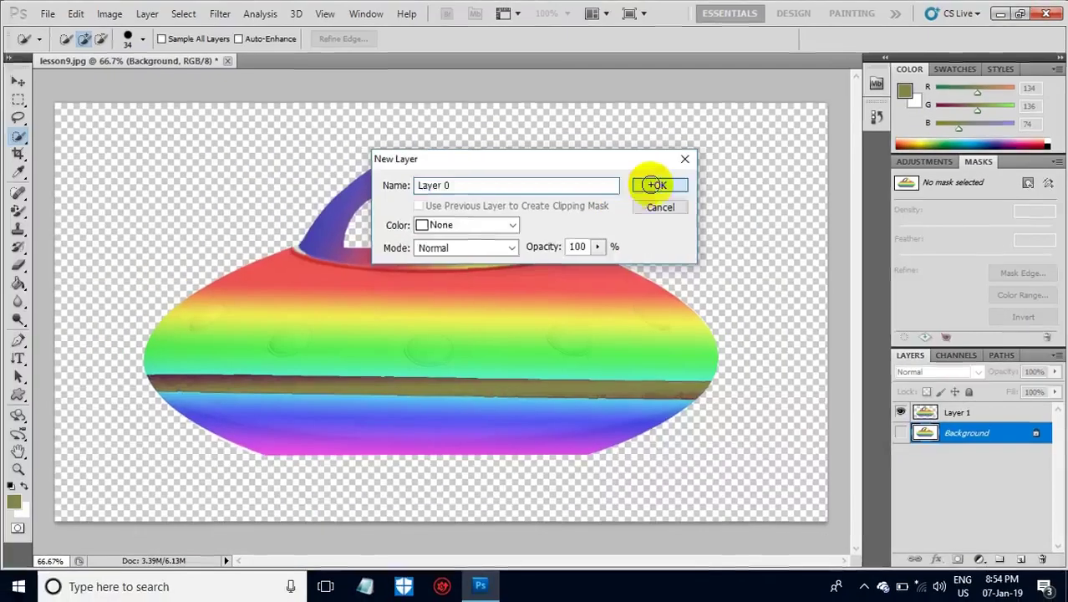
pyautogui.click(656, 185)
pyautogui.click(949, 442)
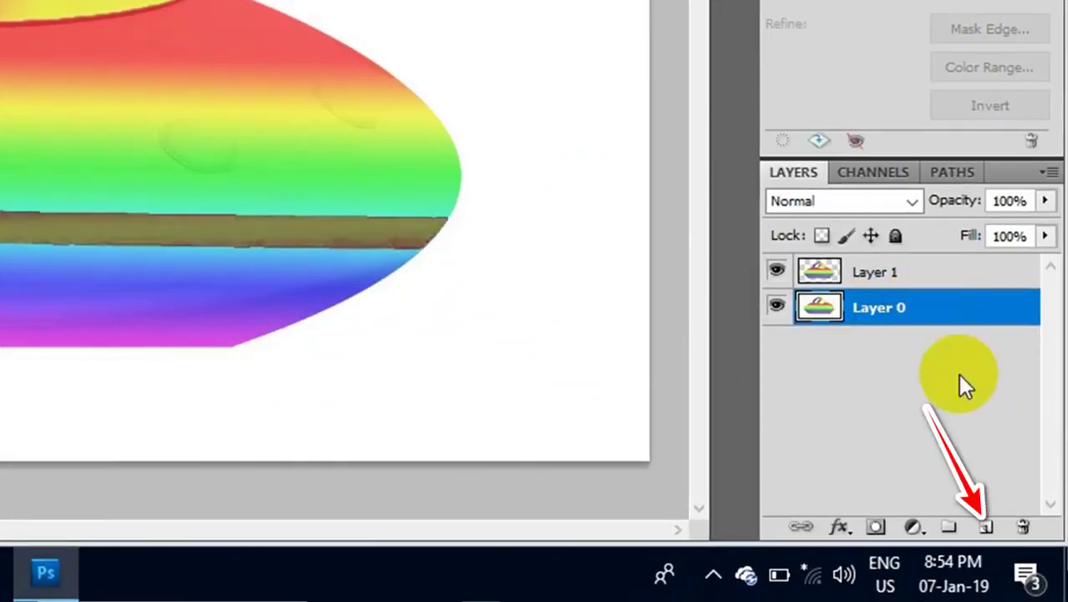
pyautogui.click(986, 528)
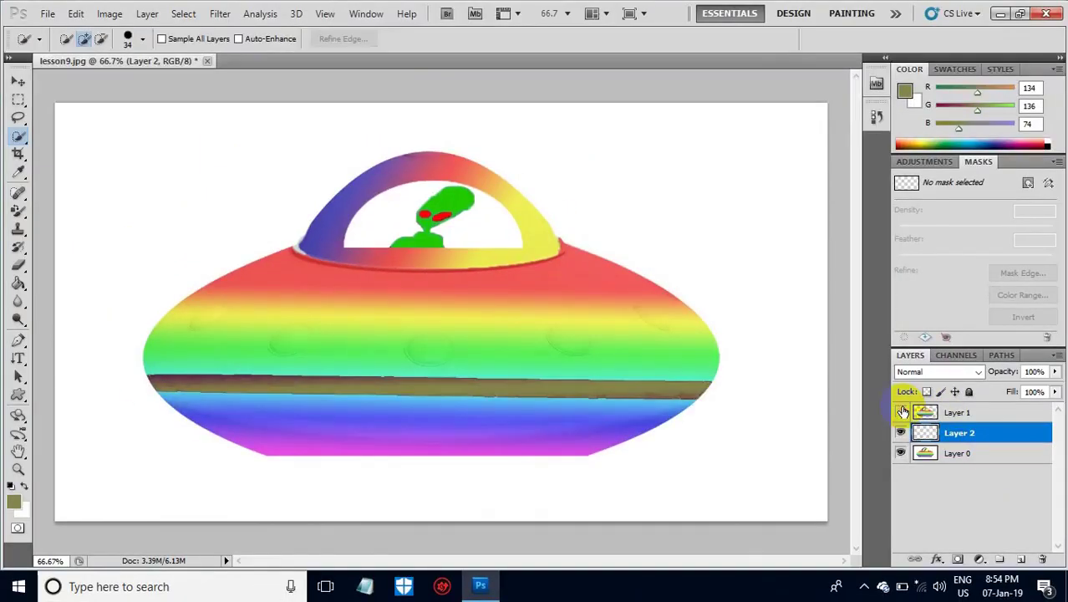
# - Hide Layer 0, reset colours to black and white, and render grey clouds on Layer 2
pyautogui.click(900, 454)
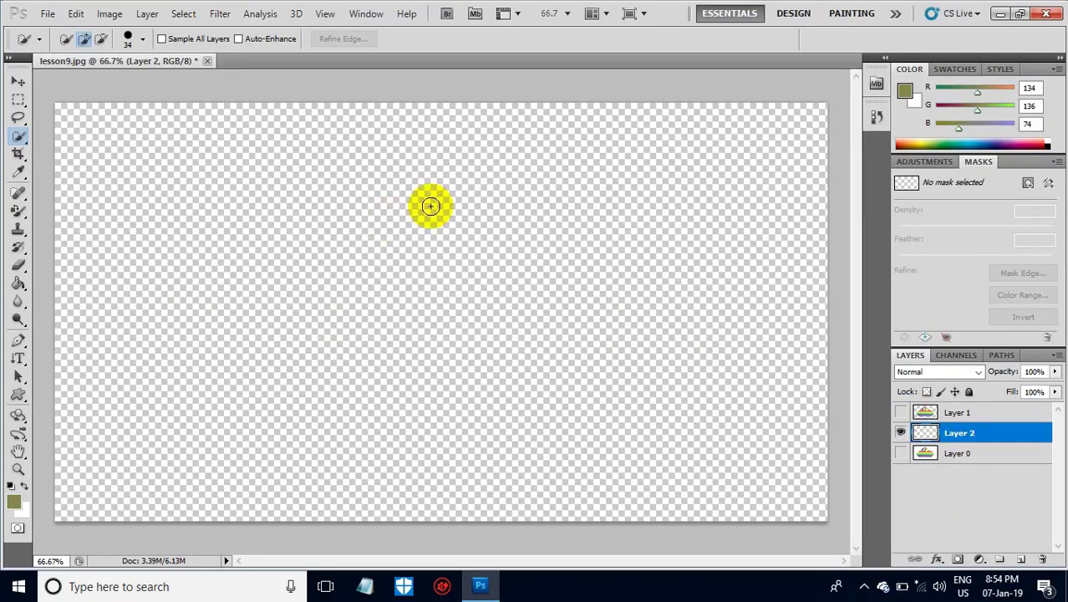
pyautogui.click(219, 15)
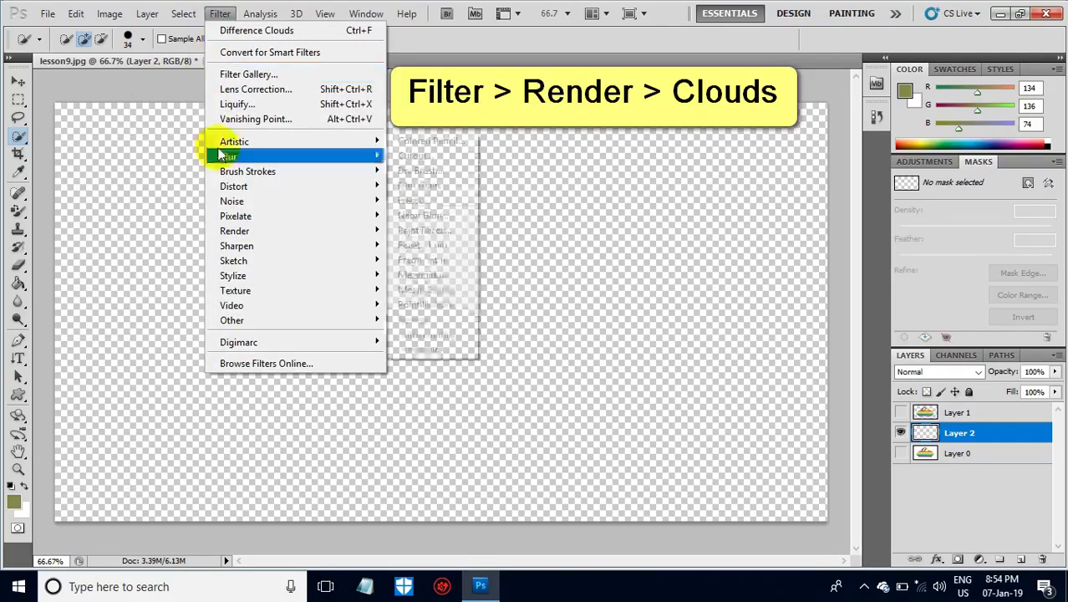
pyautogui.moveTo(235, 231)
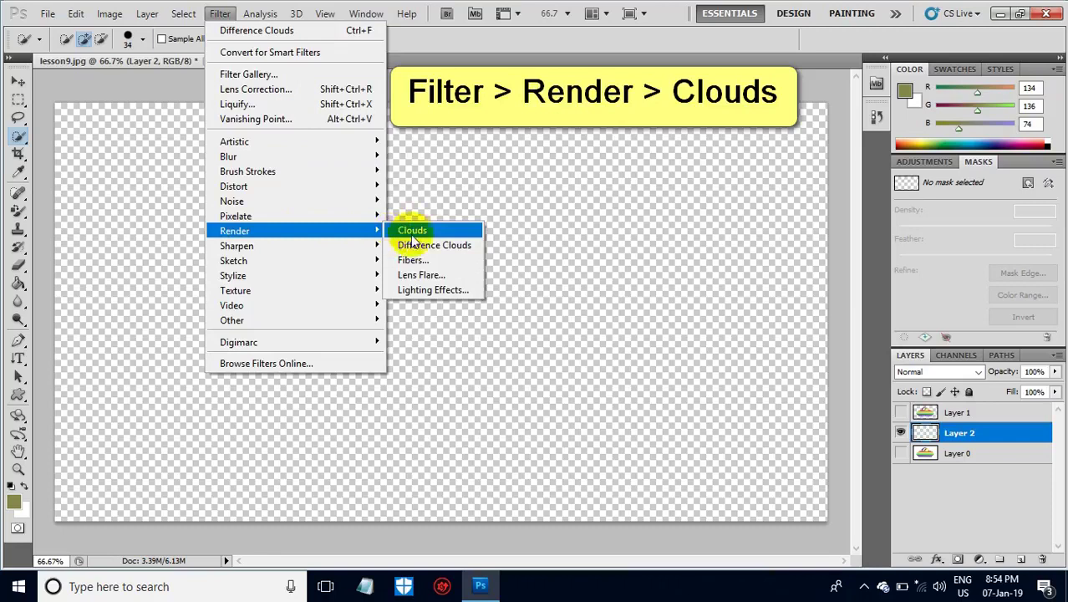
pyautogui.click(410, 230)
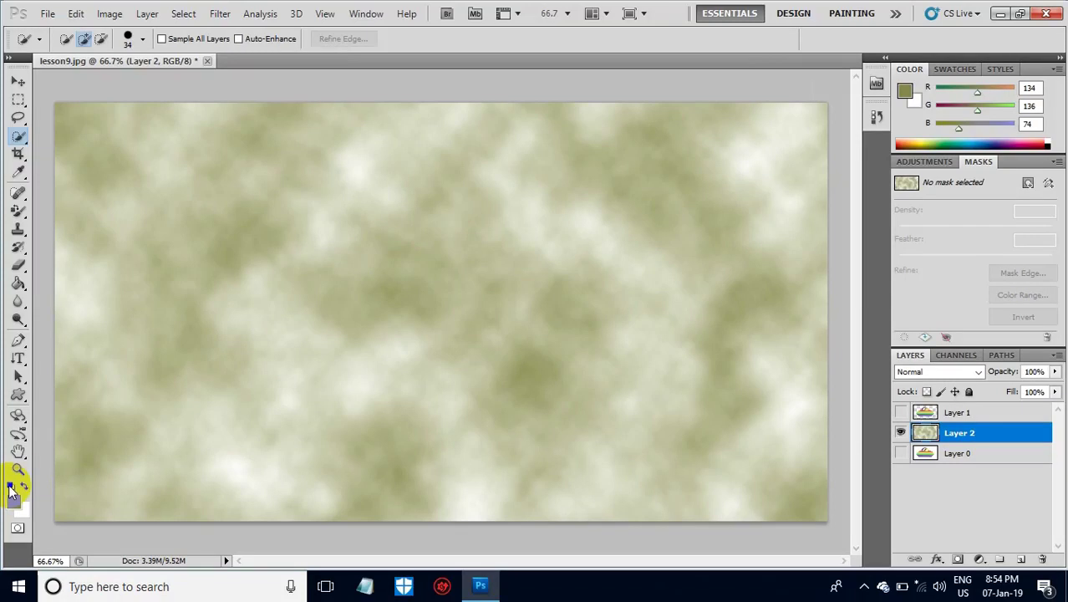
pyautogui.click(10, 488)
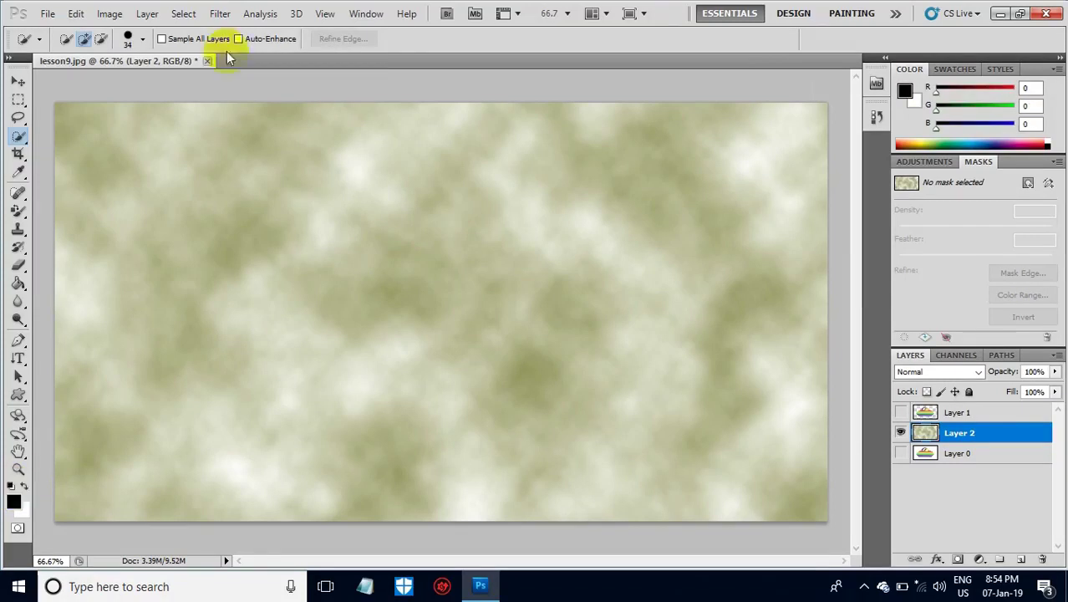
pyautogui.click(219, 13)
pyautogui.moveTo(234, 186)
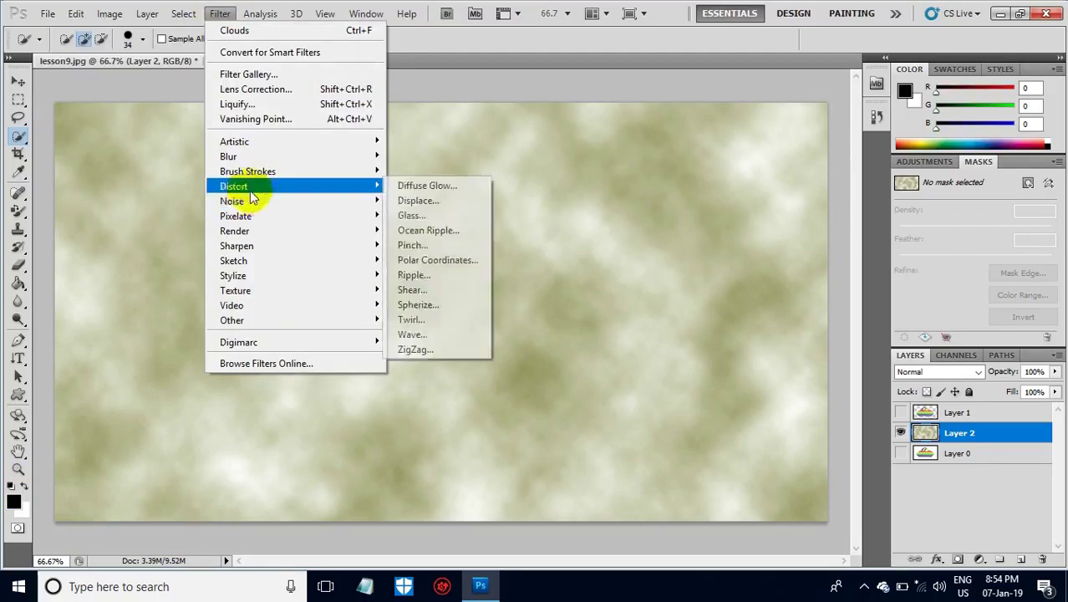
pyautogui.moveTo(235, 231)
pyautogui.click(408, 230)
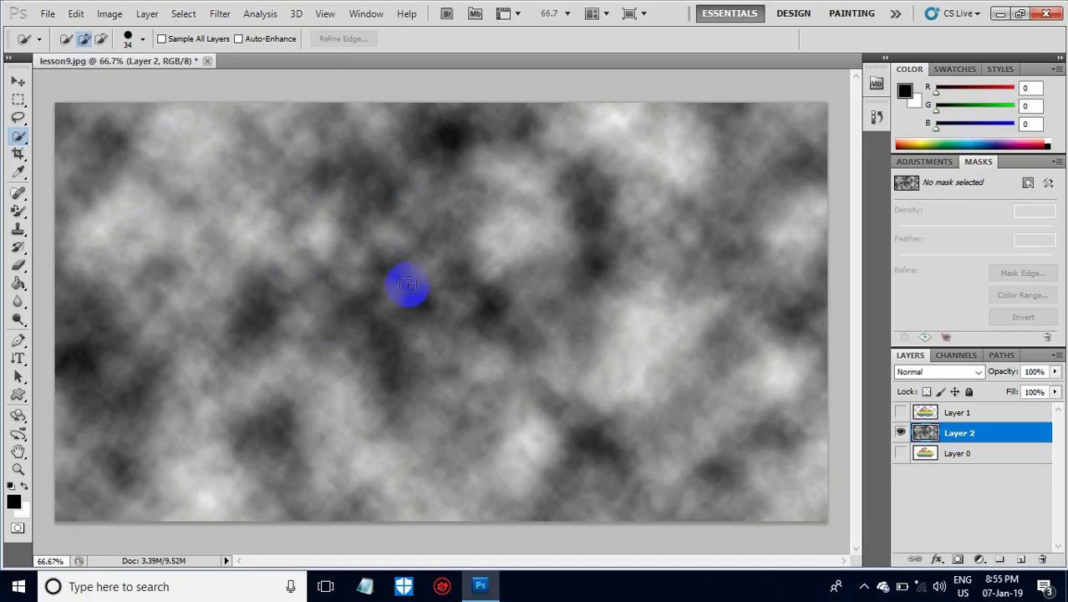
# - Preview the rainbow UFO layer over the clouds, then hide it again
pyautogui.click(901, 413)
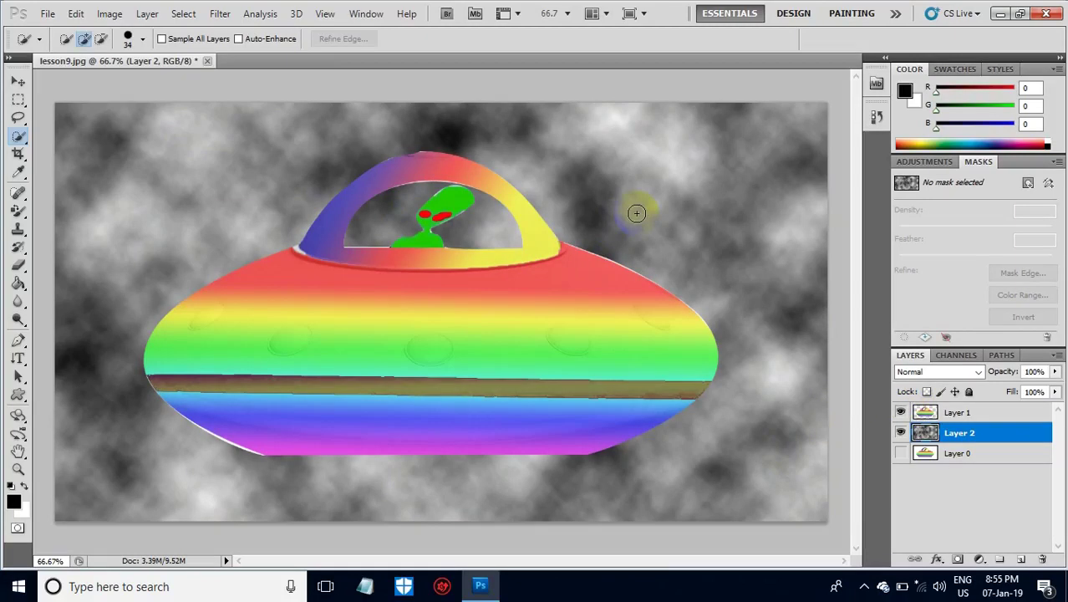
pyautogui.click(902, 413)
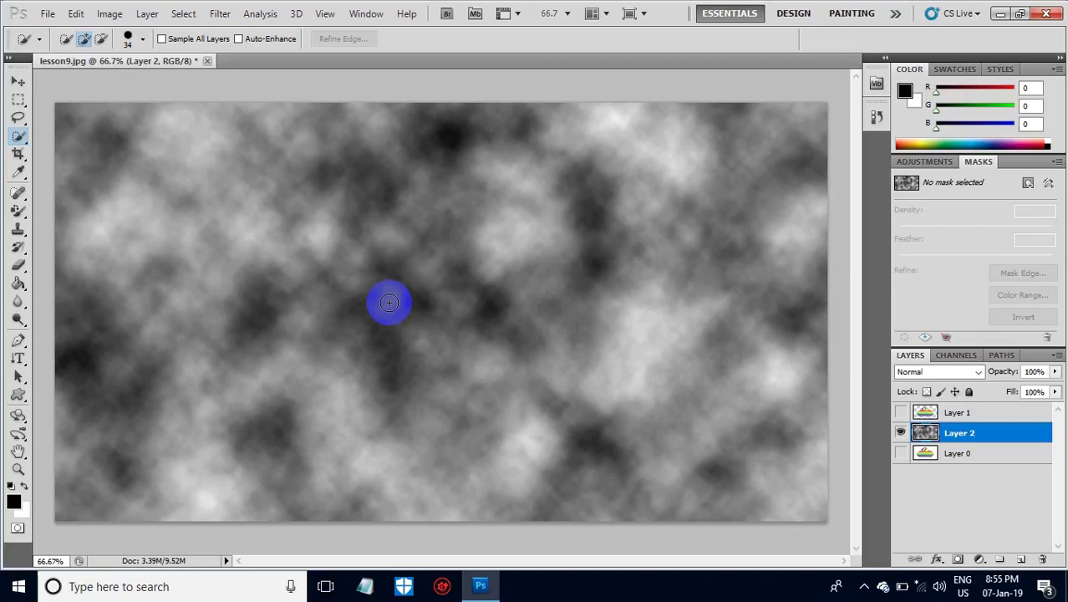
pyautogui.click(339, 374)
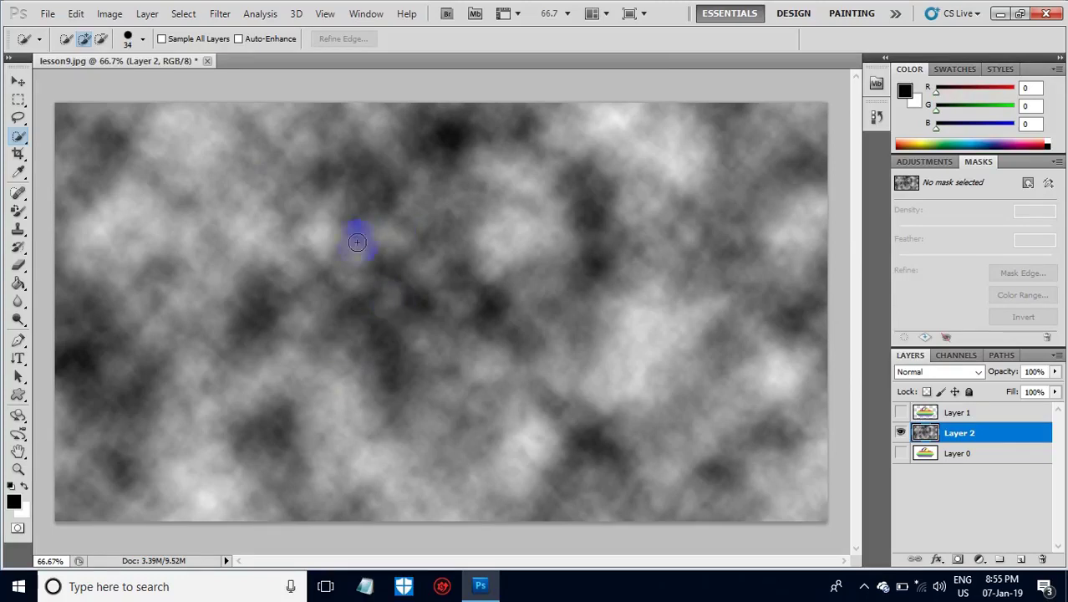
pyautogui.click(221, 15)
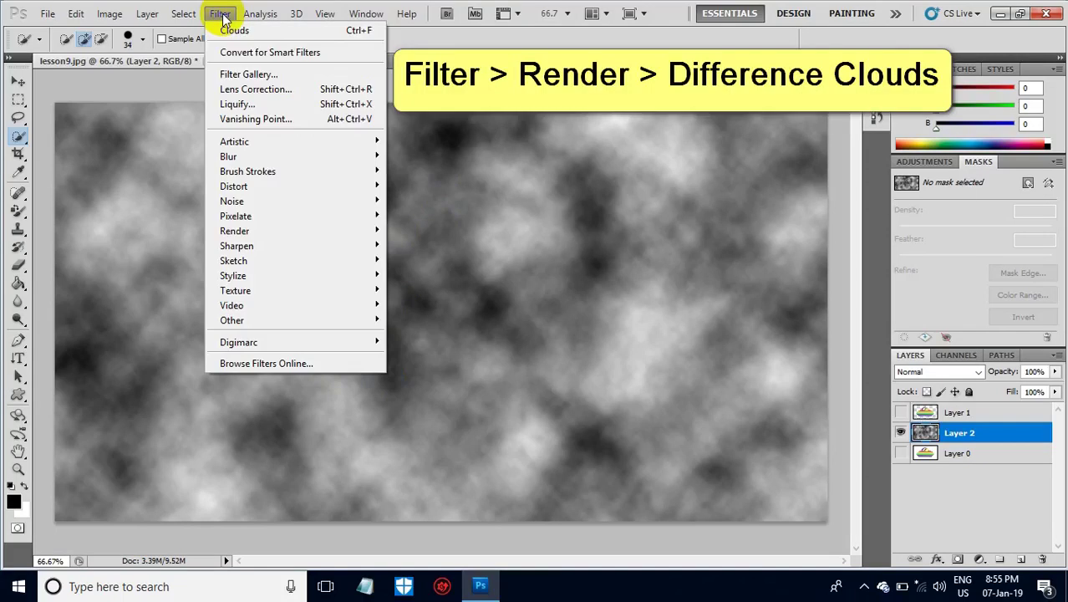
pyautogui.moveTo(235, 231)
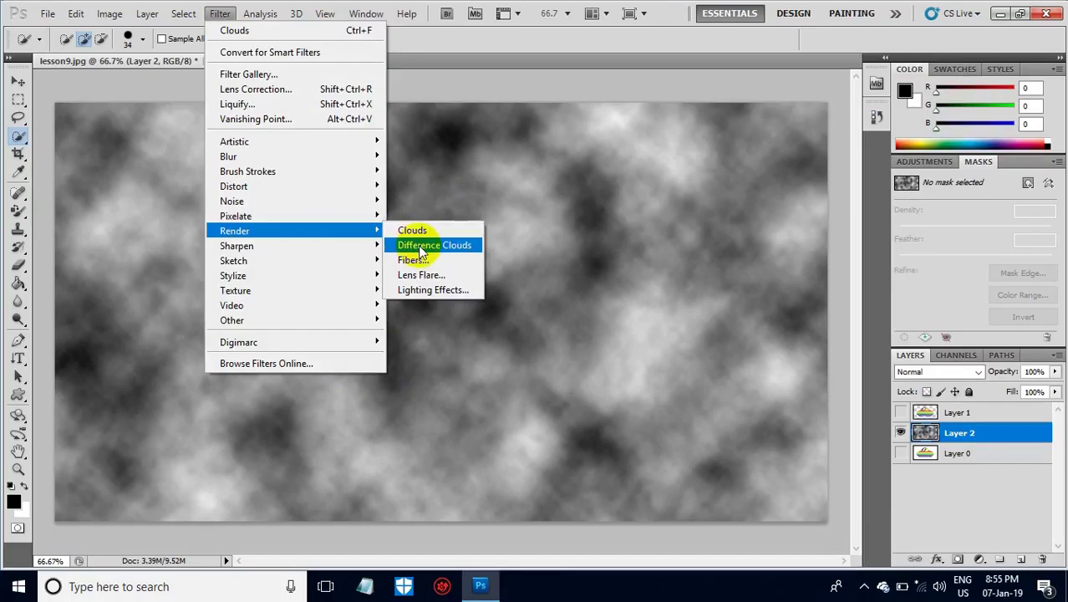
# - Apply Difference Clouds to the cloud layer, then show and select the UFO Layer 1
pyautogui.click(420, 246)
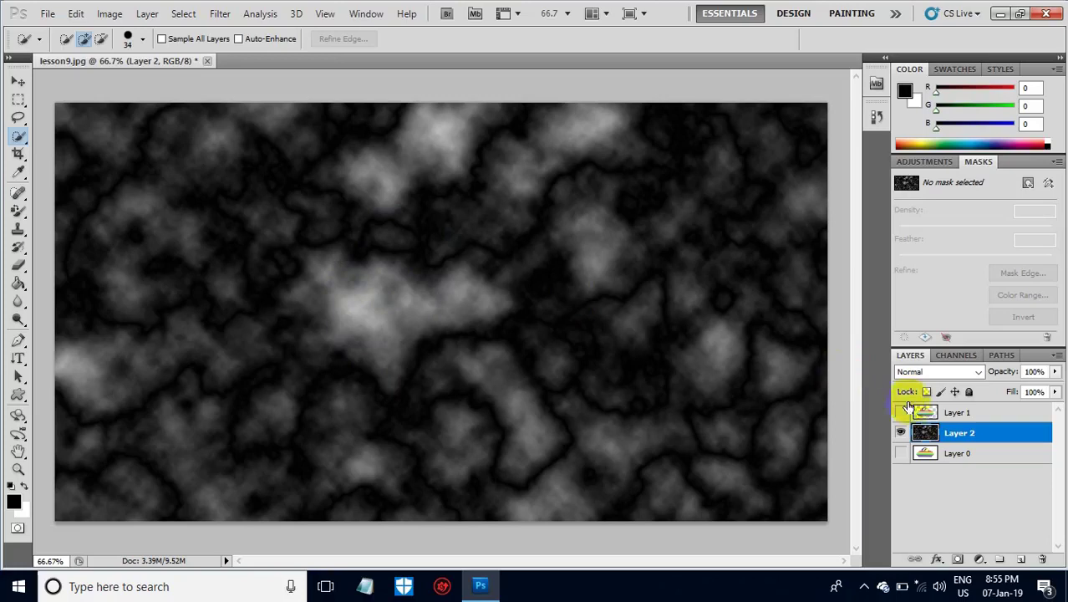
pyautogui.click(901, 412)
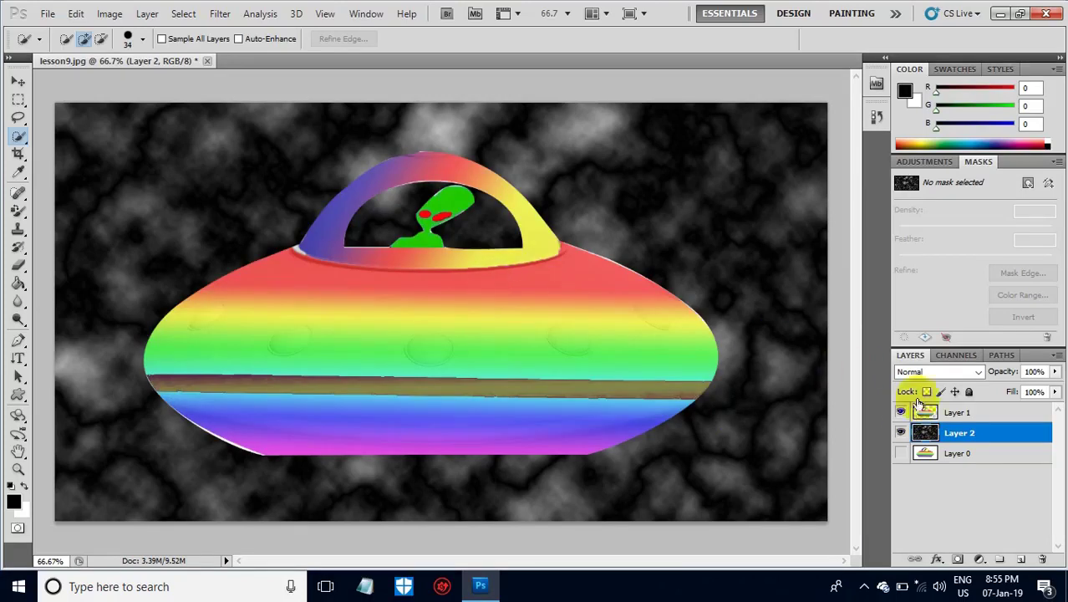
pyautogui.click(960, 414)
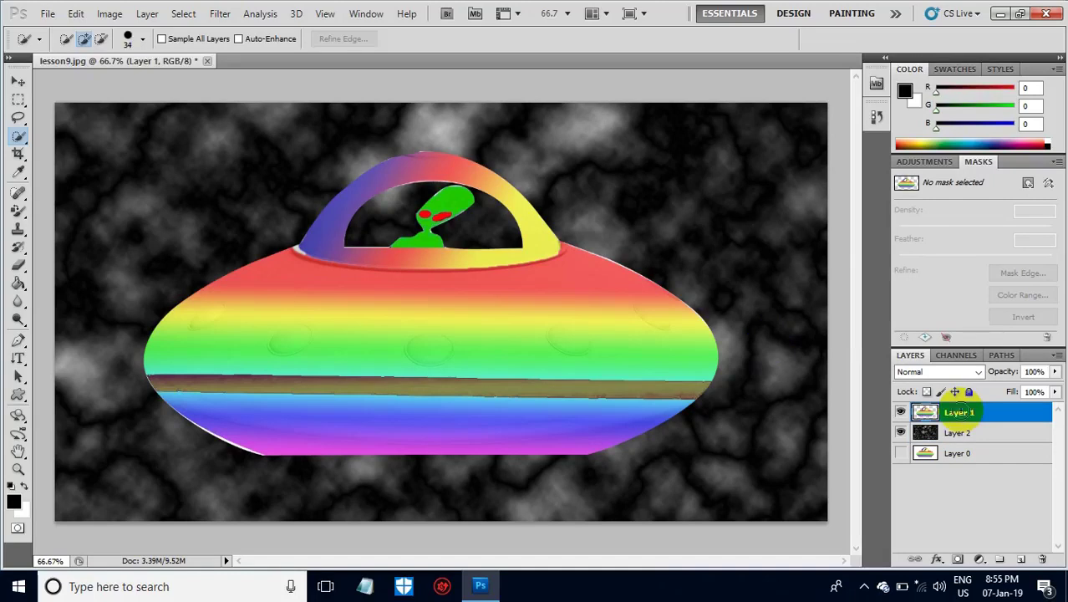
pyautogui.click(326, 211)
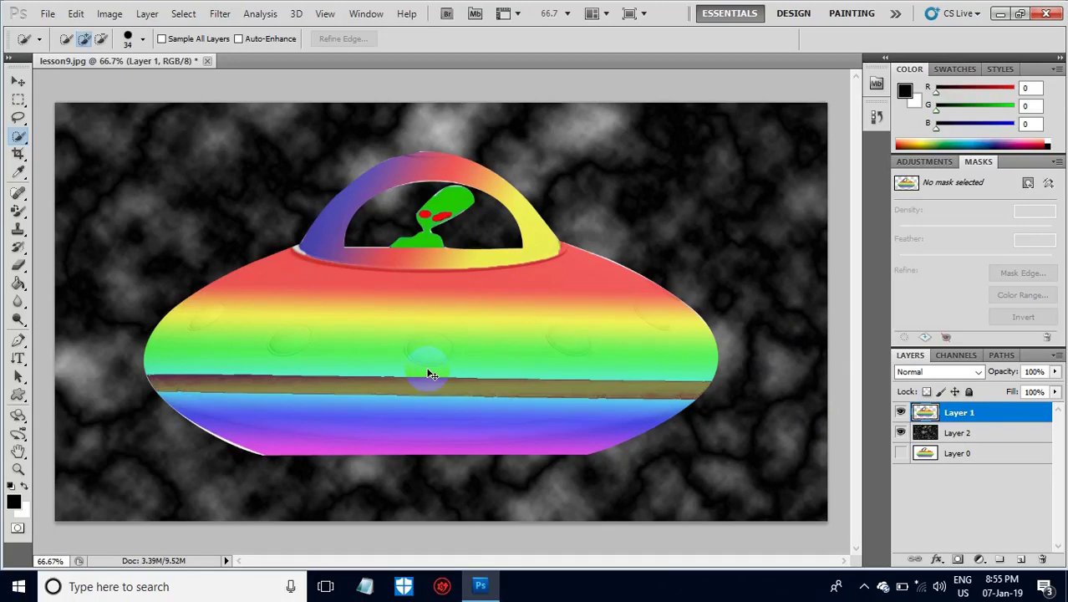
# - Free-transform the UFO: scale to about 37%, rotate 32° clockwise, and move it right
pyautogui.hotkey('ctrl', 't')
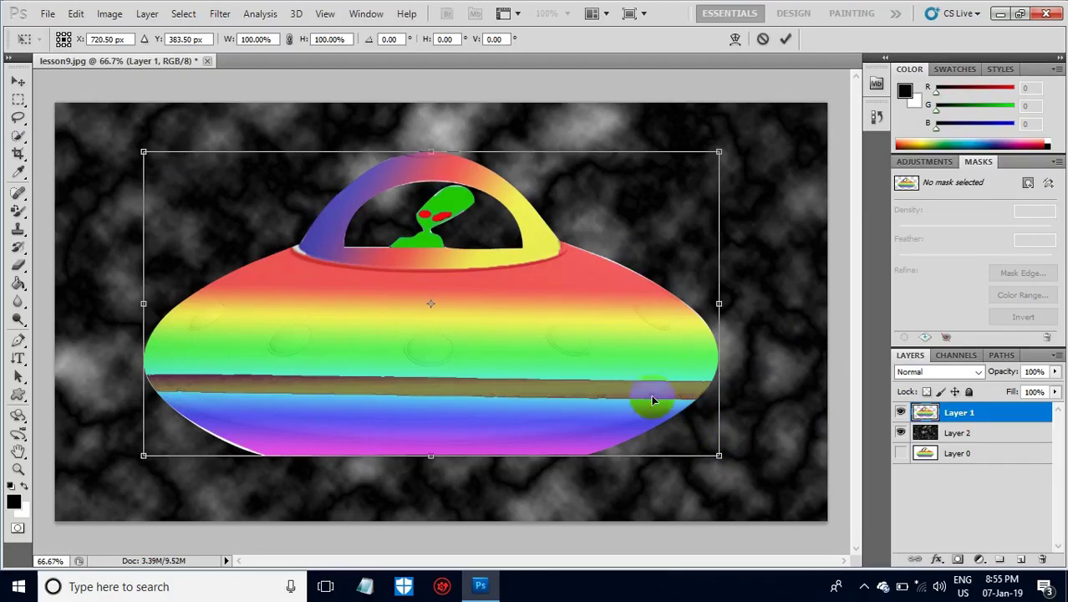
pyautogui.moveTo(721, 458); pyautogui.dragTo(376, 235)
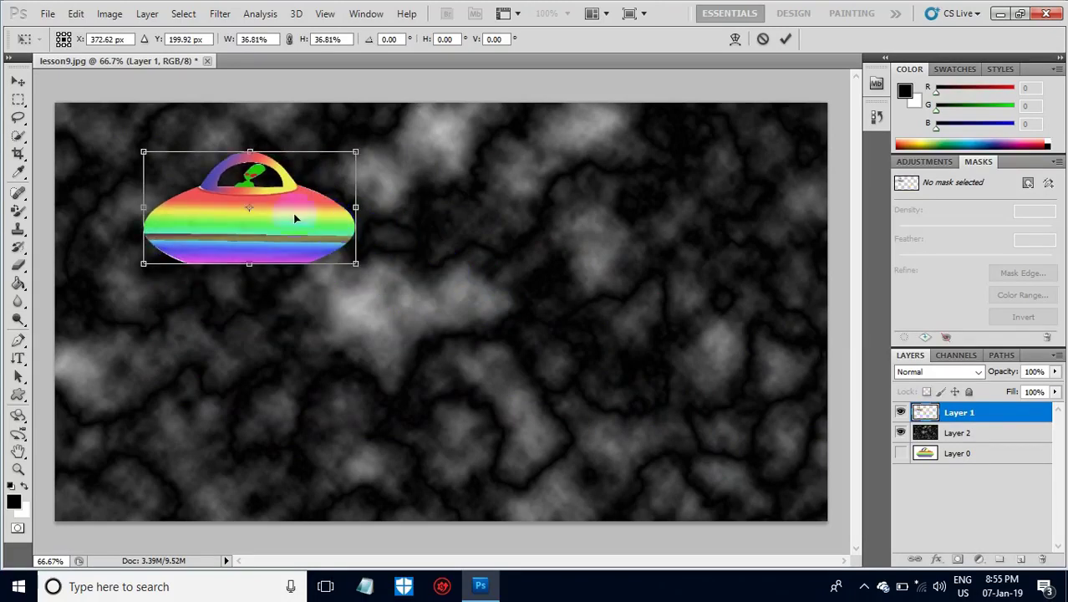
pyautogui.moveTo(294, 216); pyautogui.dragTo(645, 295)
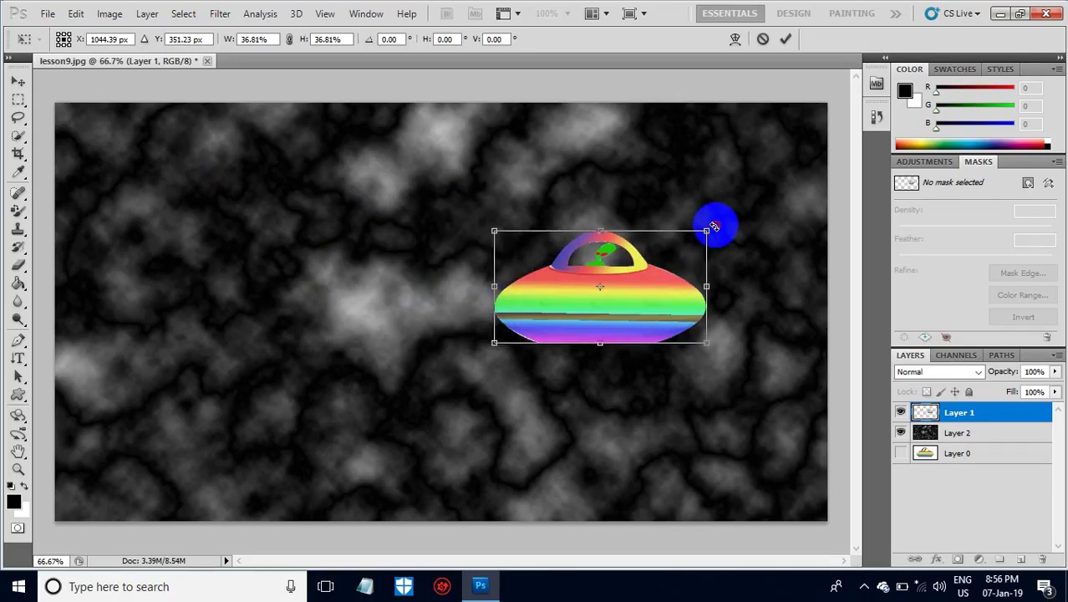
pyautogui.moveTo(714, 227); pyautogui.dragTo(747, 299)
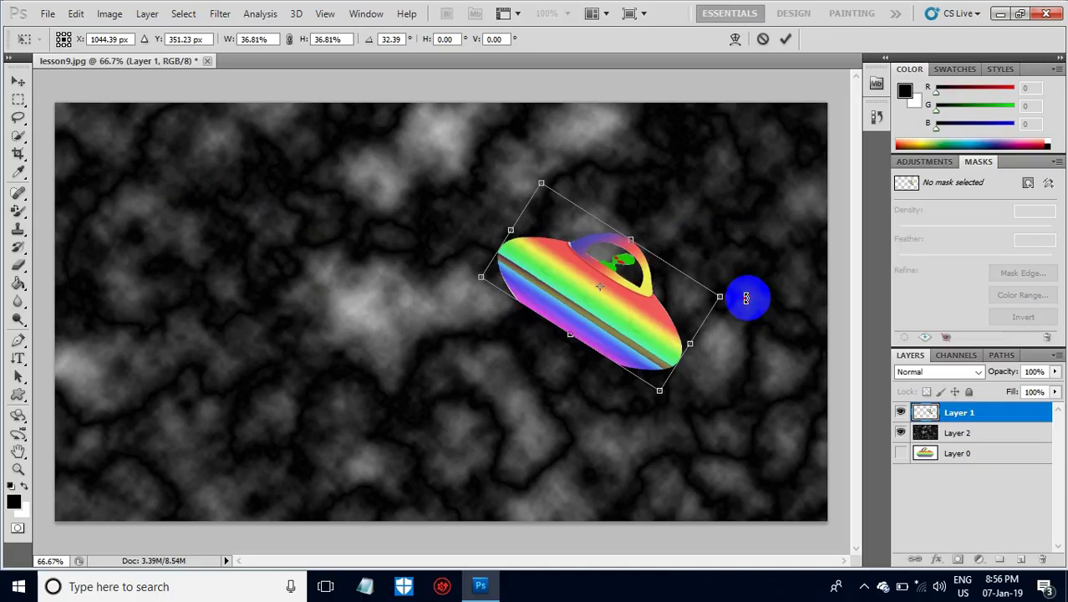
pyautogui.moveTo(623, 314); pyautogui.dragTo(702, 332)
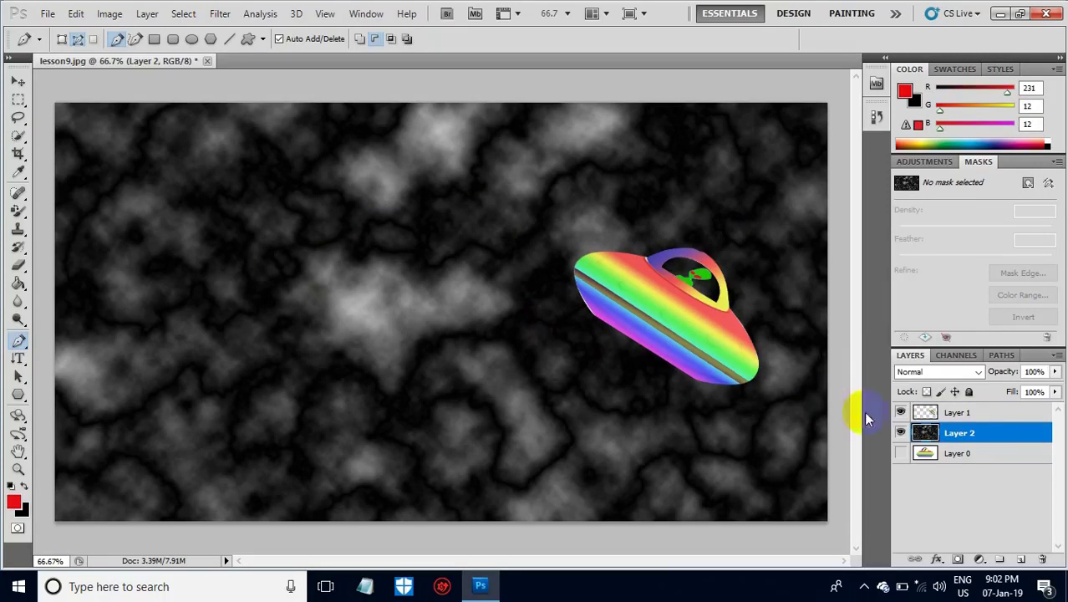
# - With cloud Layer 2 active, set the Pen Tool to Shape layers mode
pyautogui.click(937, 435)
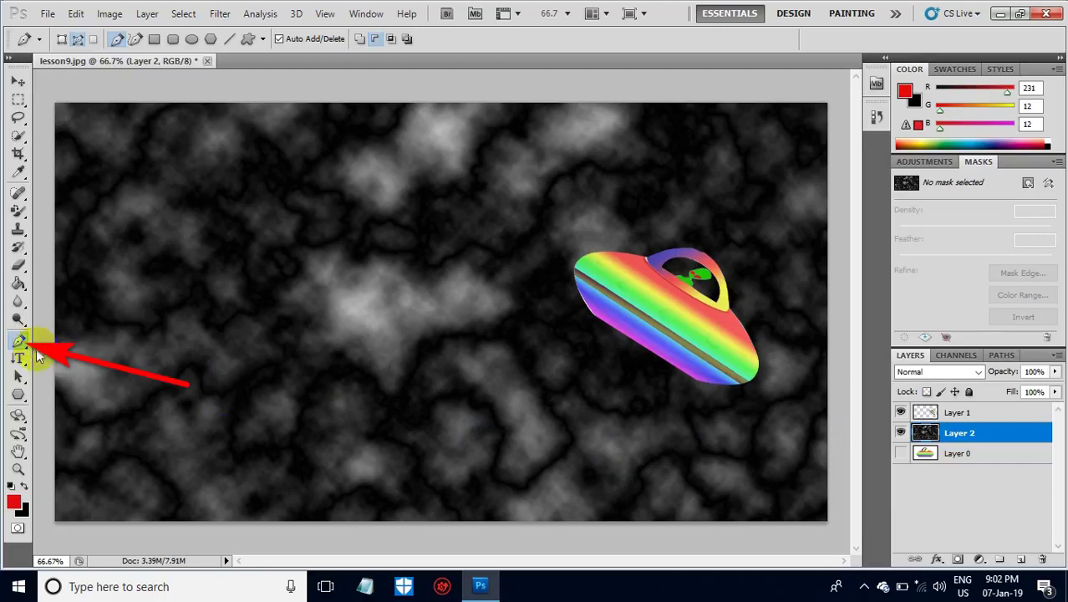
pyautogui.moveTo(37, 355); pyautogui.dragTo(78, 338)
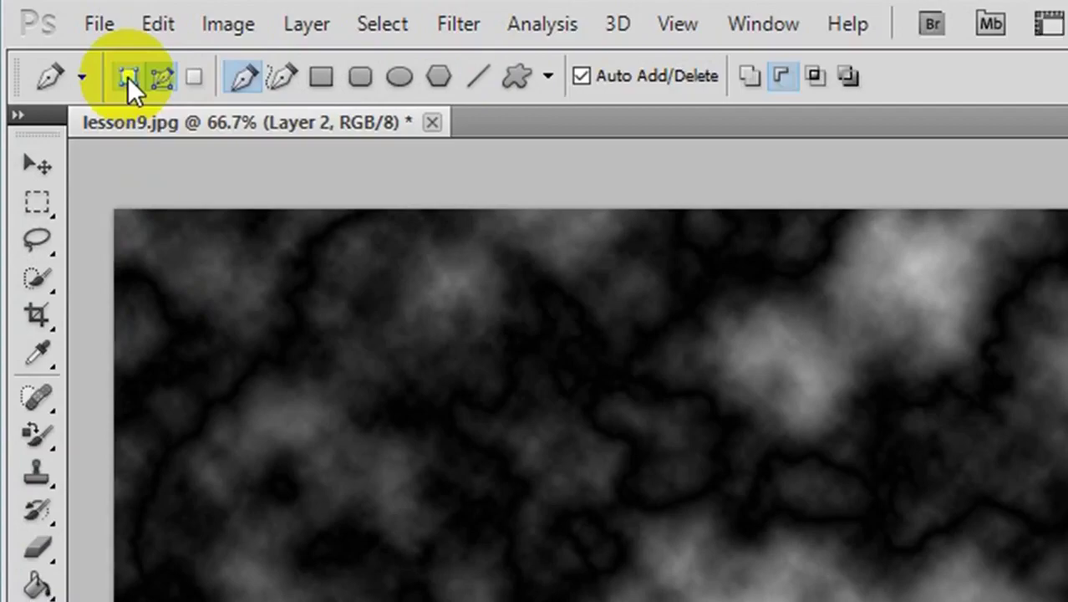
pyautogui.click(129, 78)
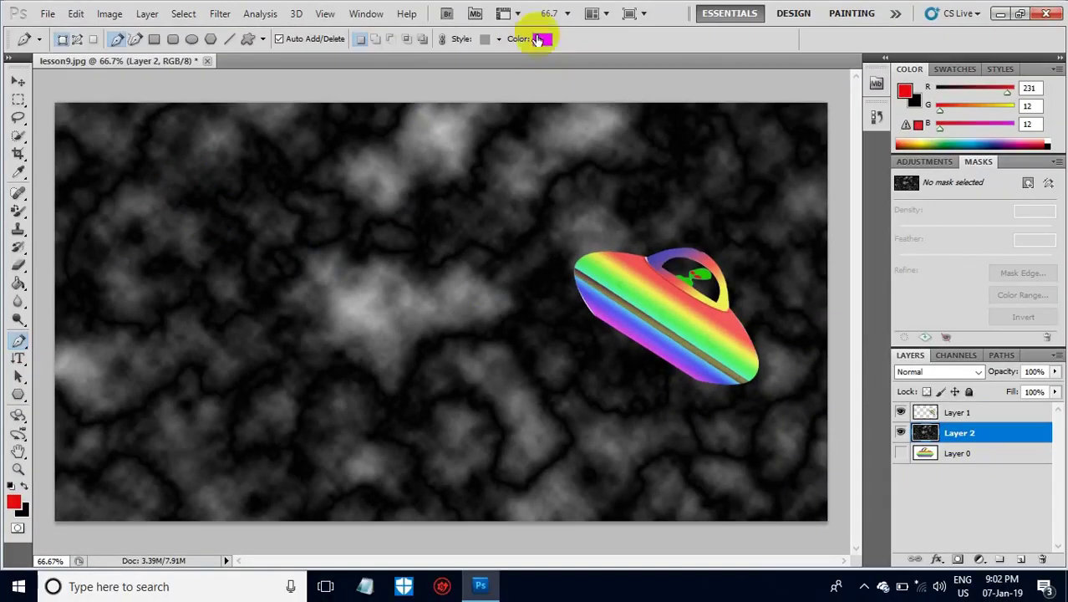
pyautogui.click(14, 502)
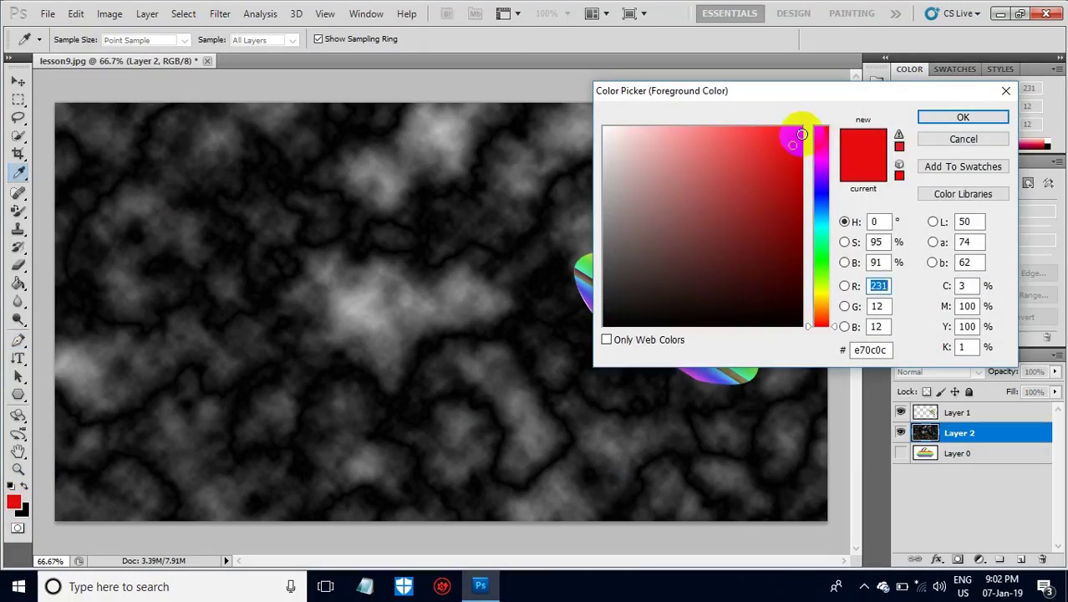
# - Set the foreground to green #01f507 and pen-draw a four-point curved beam shape
pyautogui.click(822, 262)
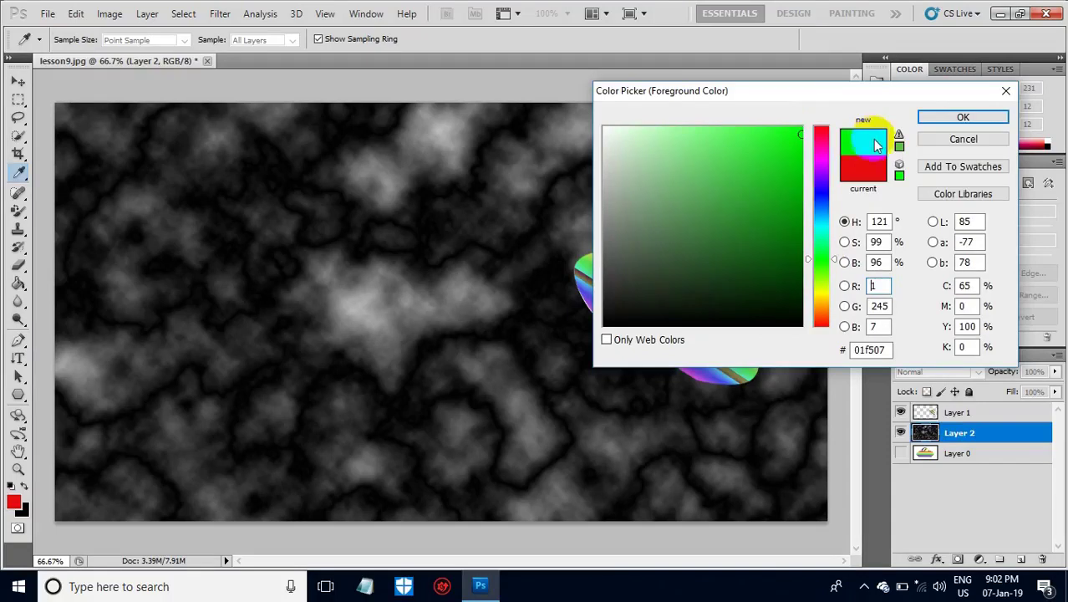
pyautogui.click(963, 117)
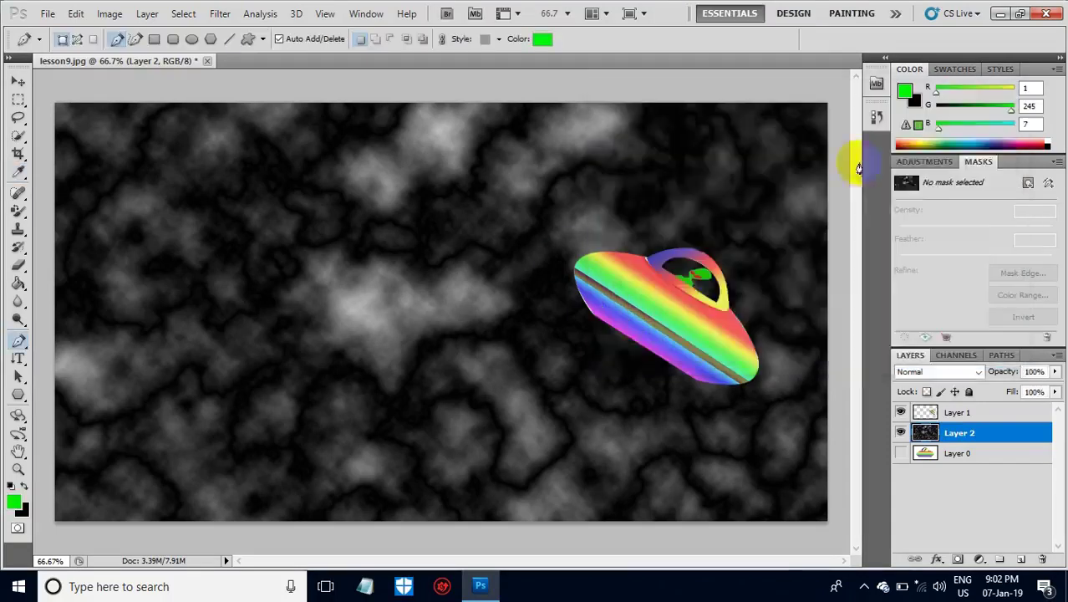
pyautogui.click(306, 178)
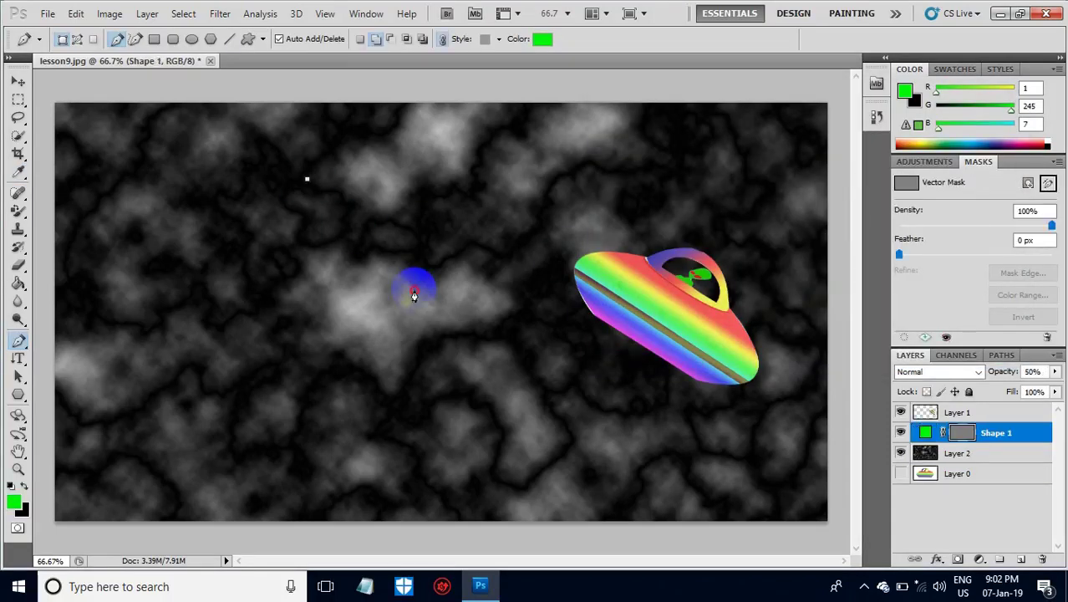
pyautogui.moveTo(414, 293); pyautogui.dragTo(264, 405)
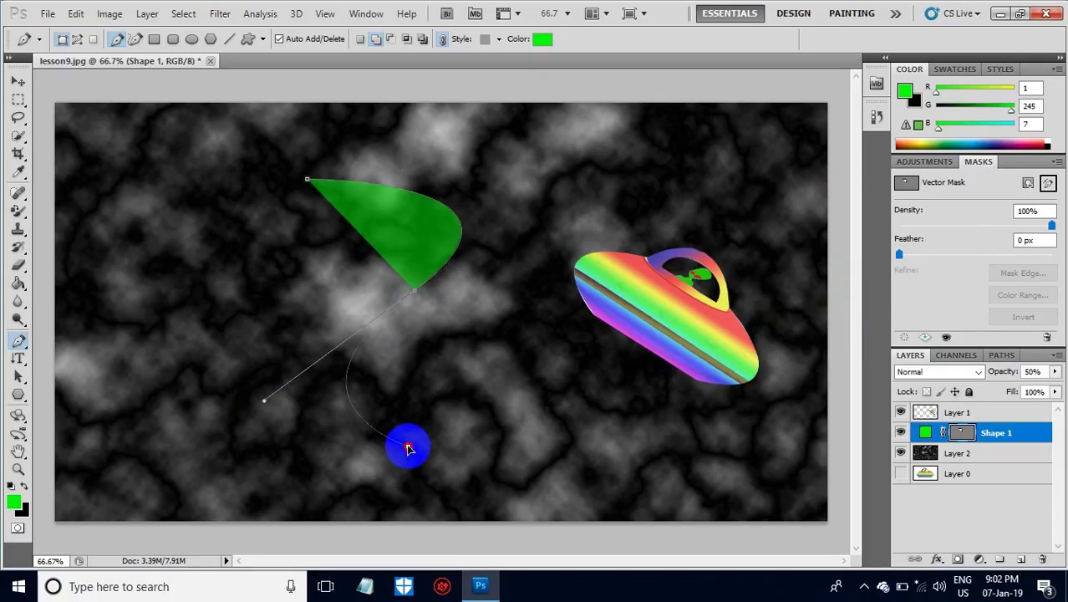
pyautogui.moveTo(408, 448); pyautogui.dragTo(198, 450)
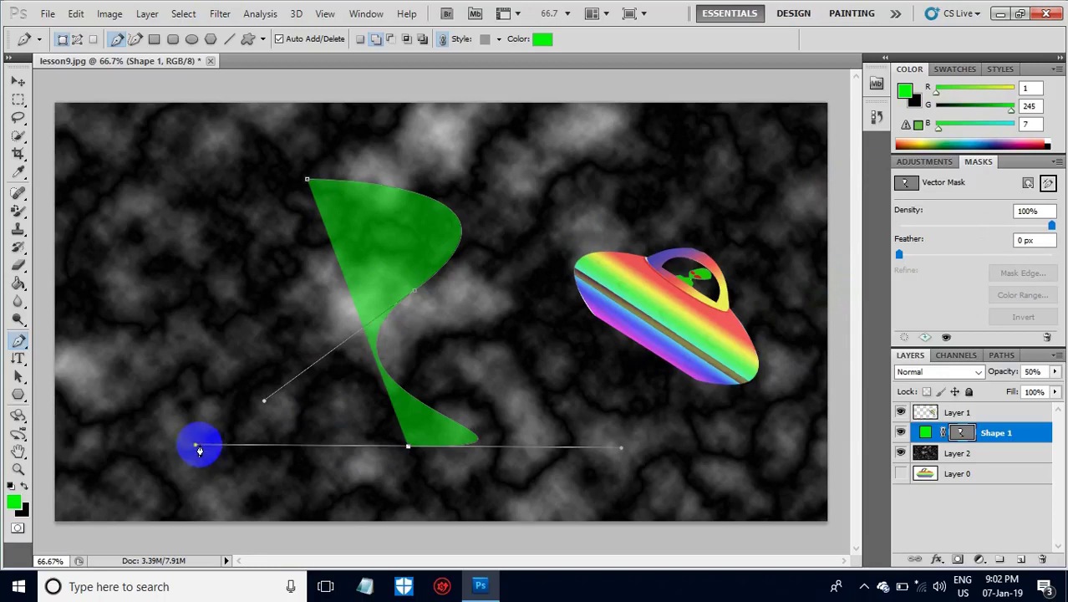
pyautogui.moveTo(174, 340); pyautogui.dragTo(262, 266)
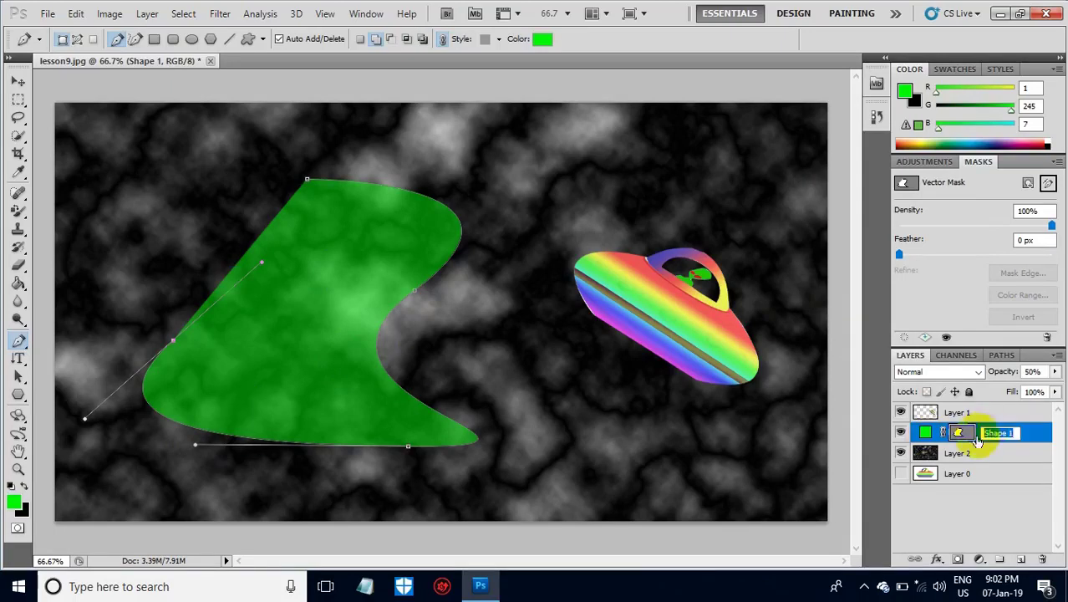
# - Hide the Shape 1 path and set the layer opacity to 30, then 100
pyautogui.click(963, 435)
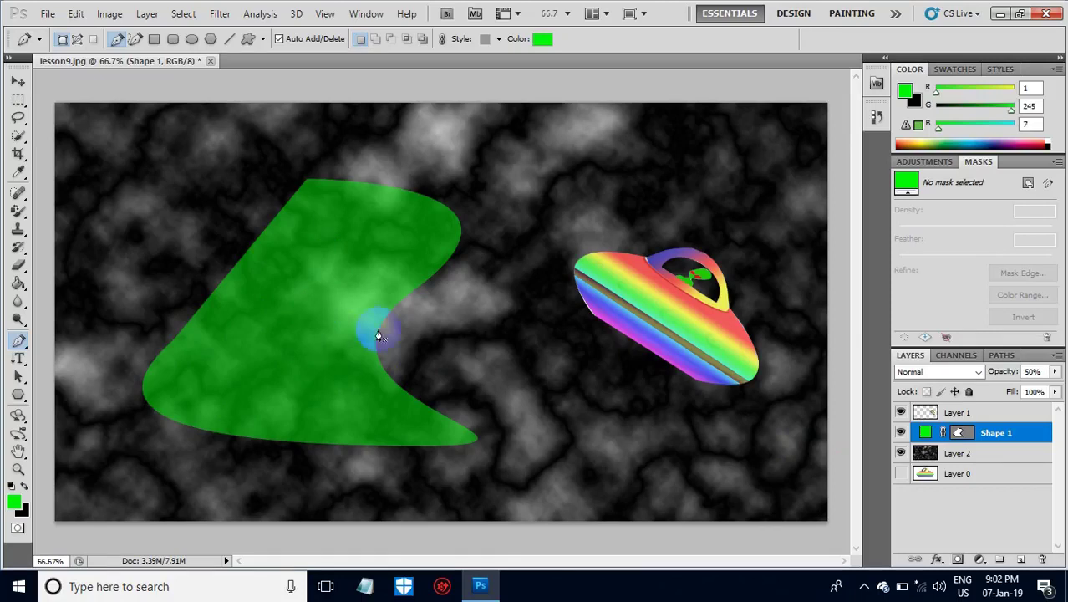
pyautogui.click(1033, 372)
pyautogui.moveTo(1044, 372); pyautogui.dragTo(1010, 372)
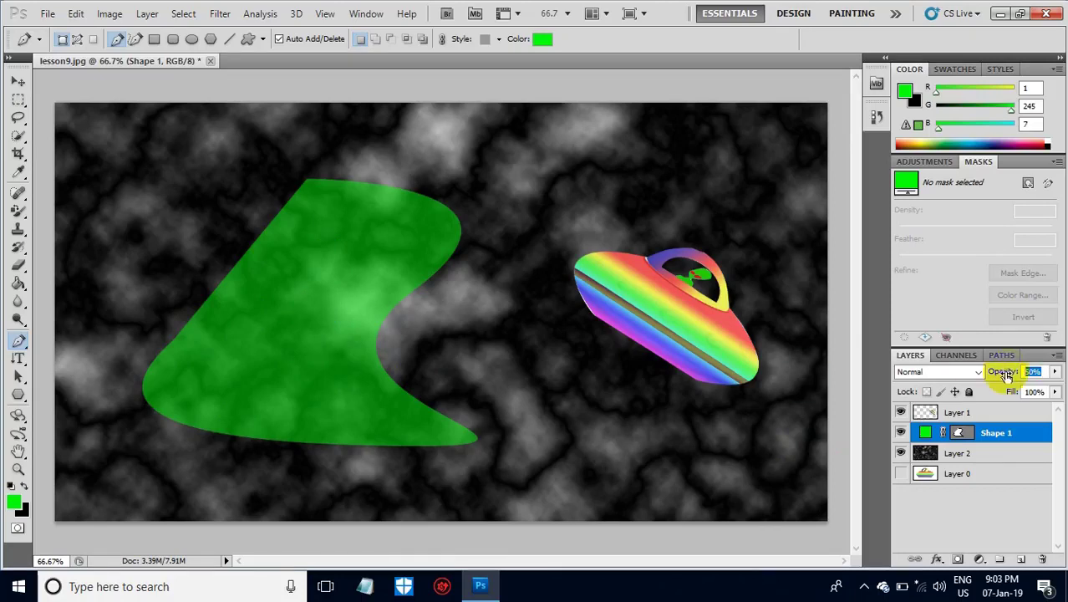
pyautogui.write('30')
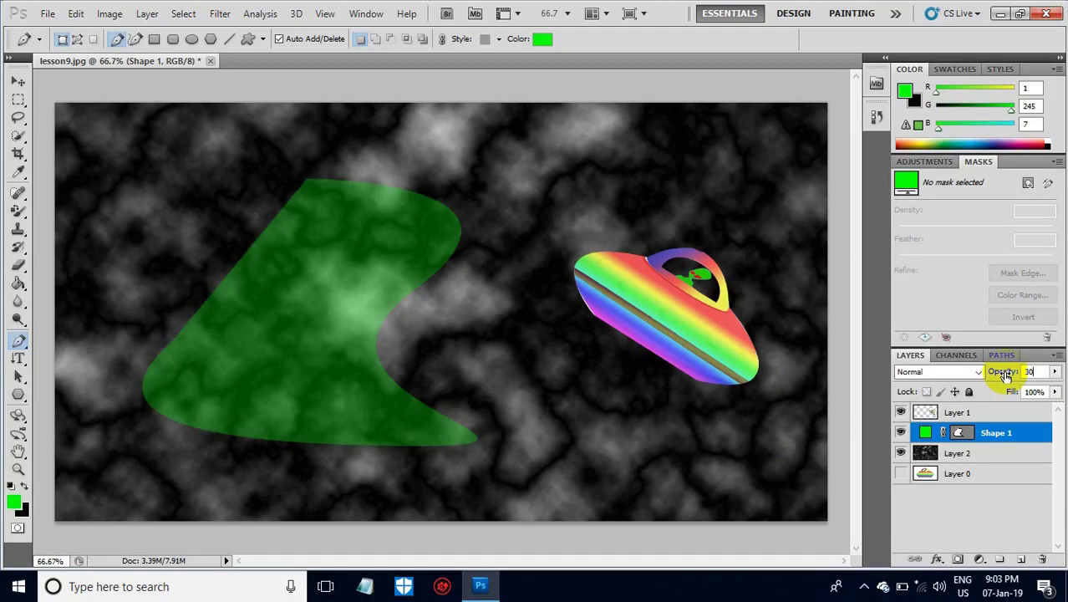
pyautogui.write('1')
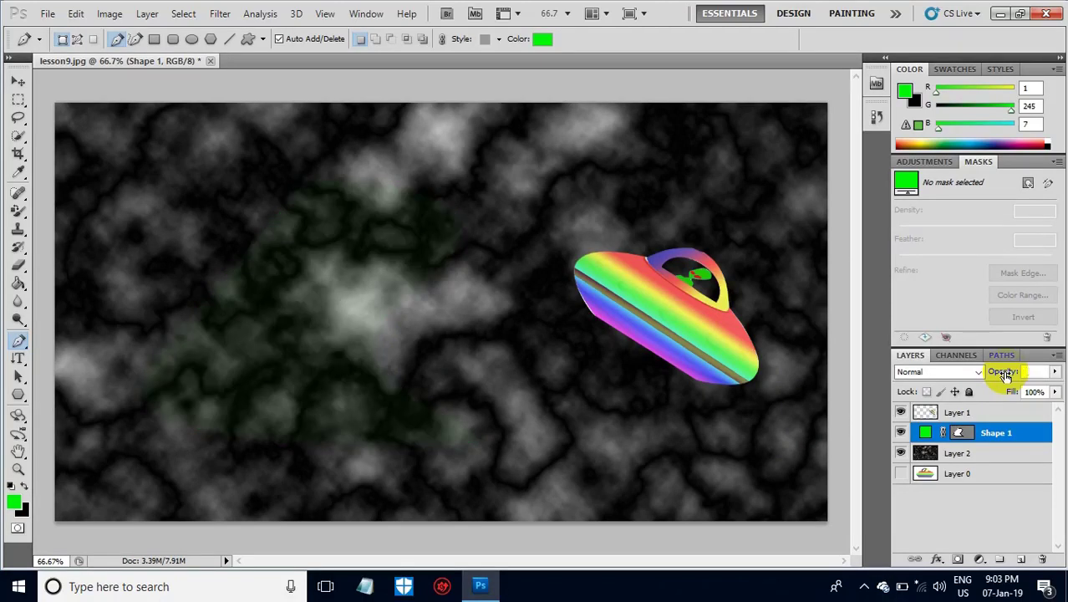
pyautogui.write('00')
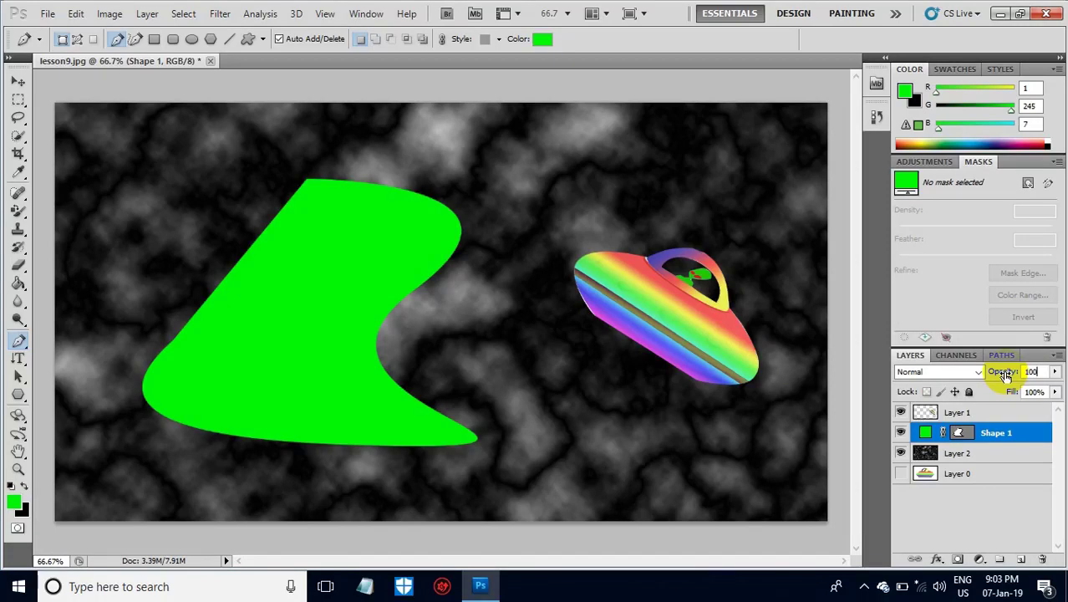
# - Shift the green beam shape down-left, then target its vector mask with the Pen tool
pyautogui.click(227, 280)
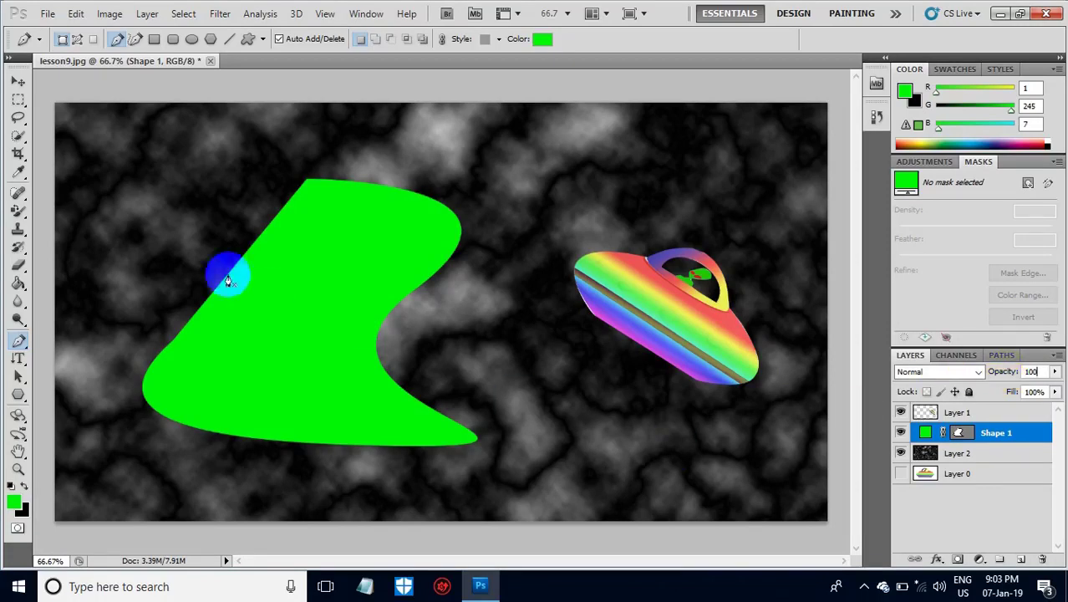
pyautogui.click(17, 81)
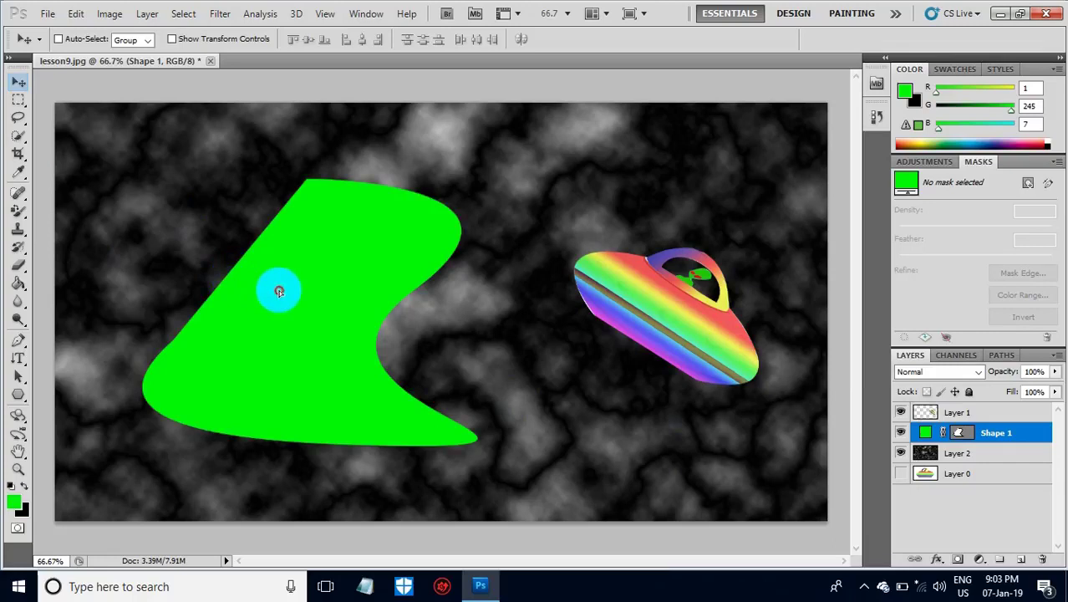
pyautogui.moveTo(279, 291)
pyautogui.mouseDown()
pyautogui.moveTo(257, 299)
pyautogui.moveTo(275, 296)
pyautogui.mouseUp()
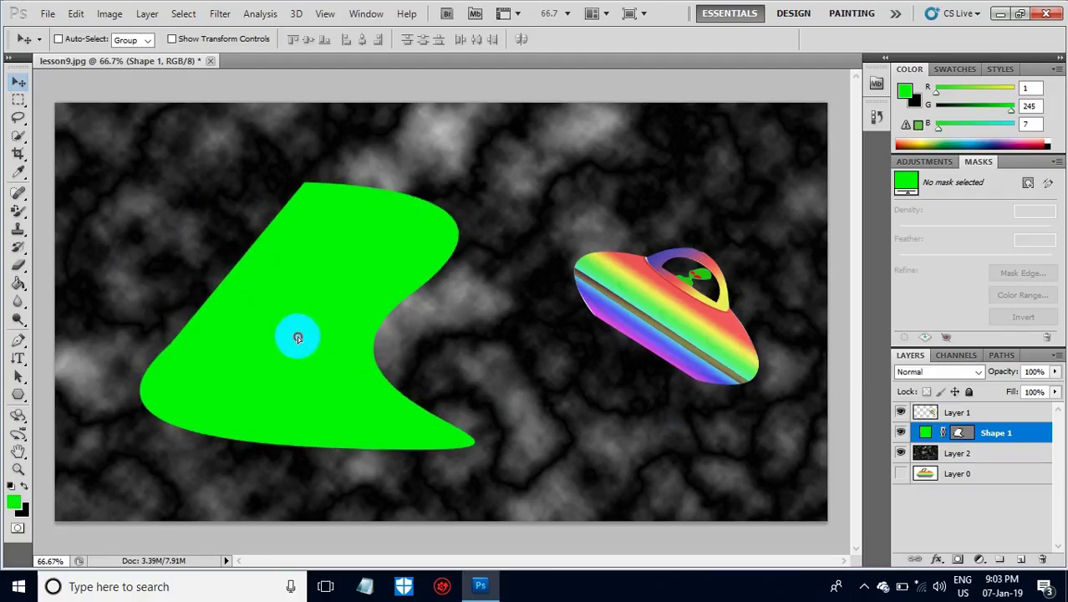
pyautogui.moveTo(298, 337); pyautogui.dragTo(247, 347)
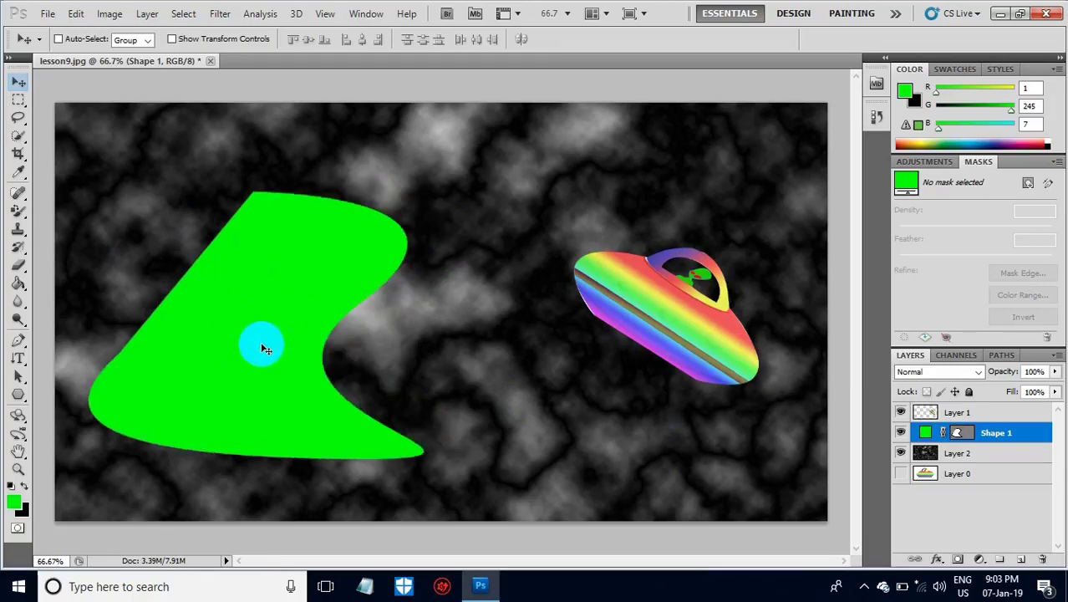
pyautogui.click(272, 299)
pyautogui.click(18, 340)
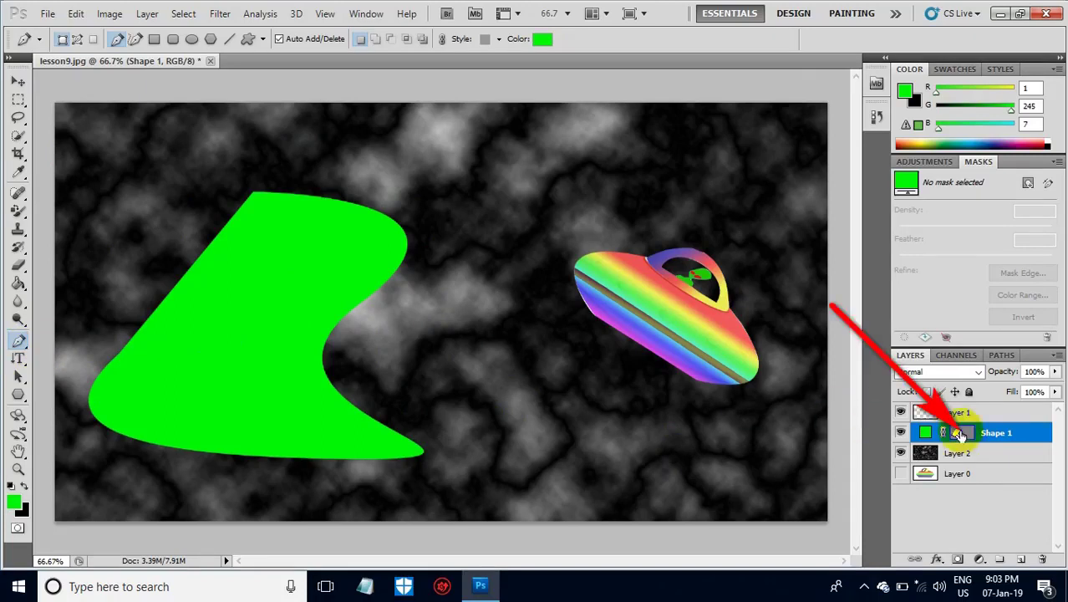
pyautogui.click(960, 434)
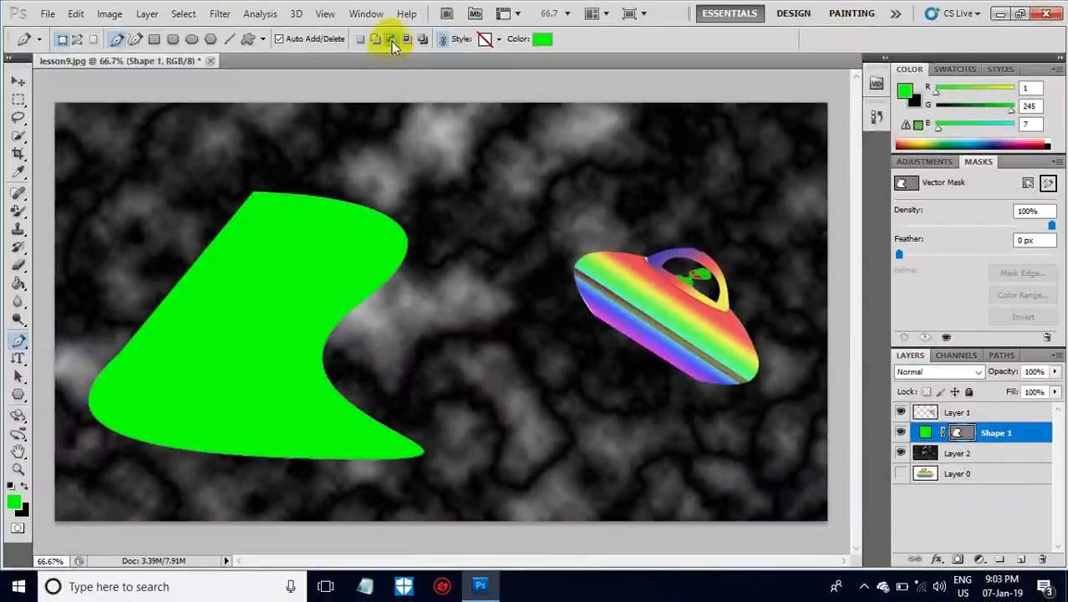
# - Set the Custom Shape Tool to Subtract from shape area and load All preset shapes
pyautogui.click(391, 41)
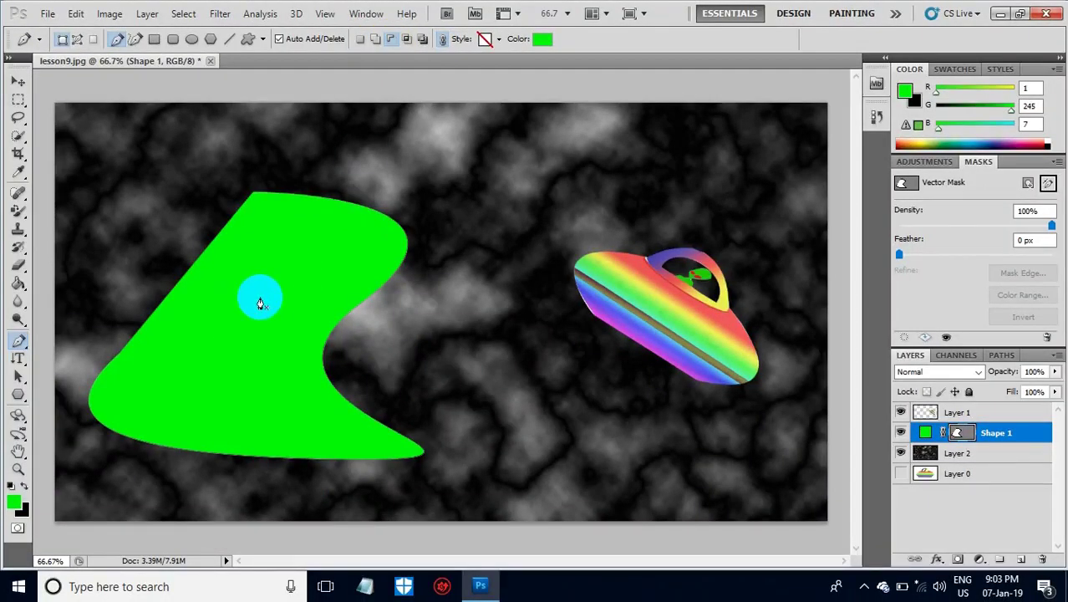
pyautogui.click(75, 422)
pyautogui.click(21, 399)
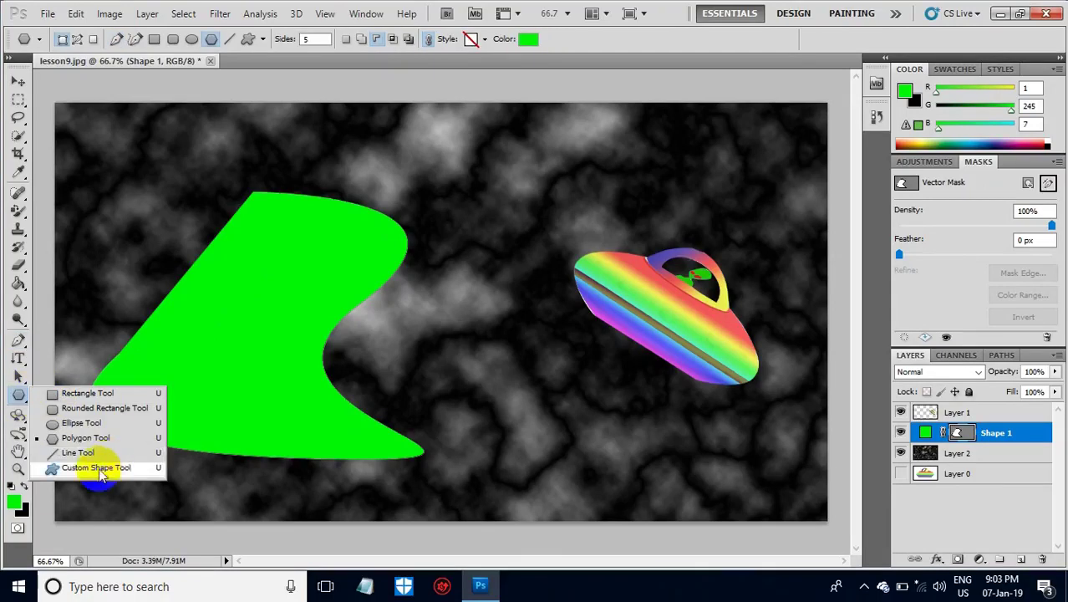
pyautogui.moveTo(21, 398); pyautogui.dragTo(98, 473)
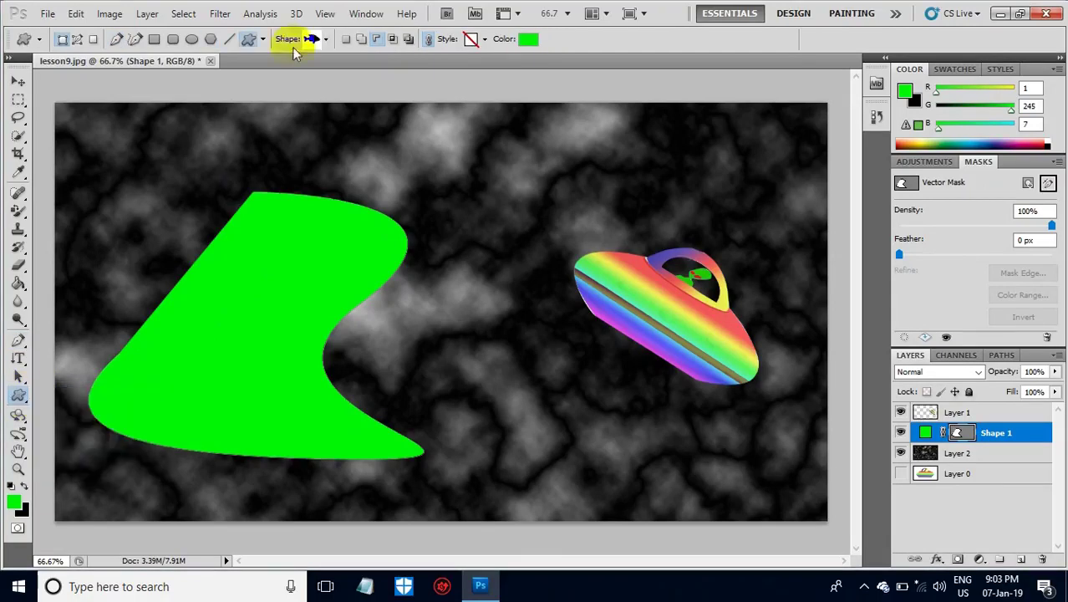
pyautogui.click(328, 44)
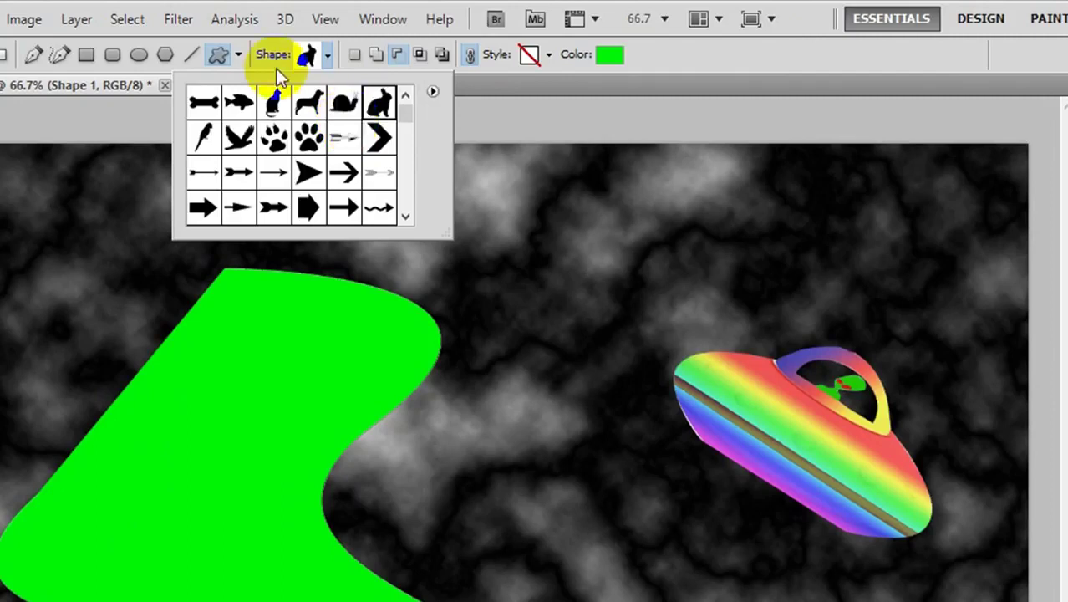
pyautogui.click(433, 90)
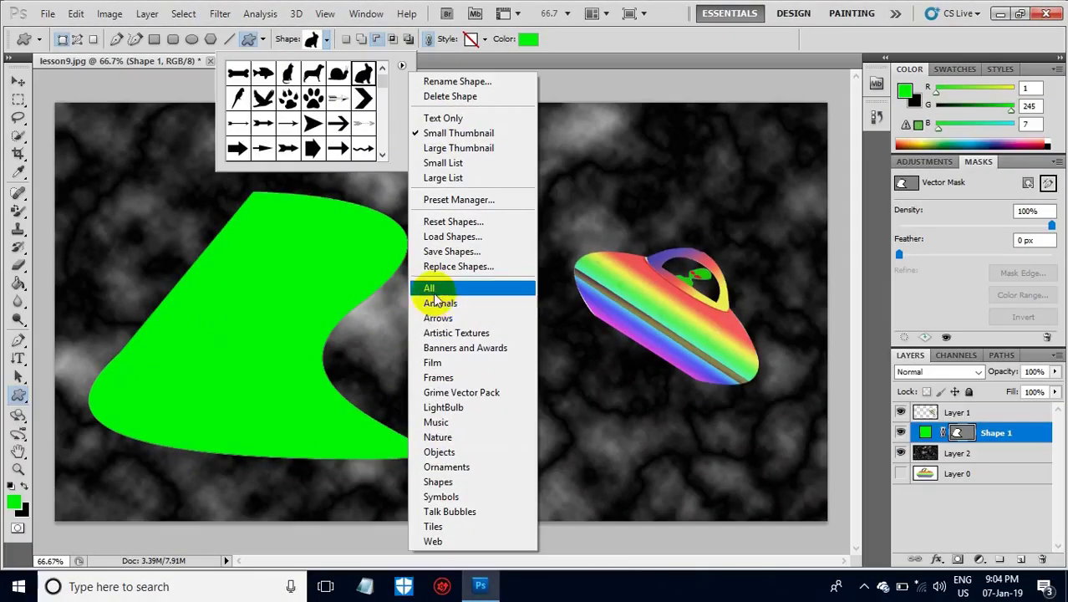
pyautogui.click(362, 77)
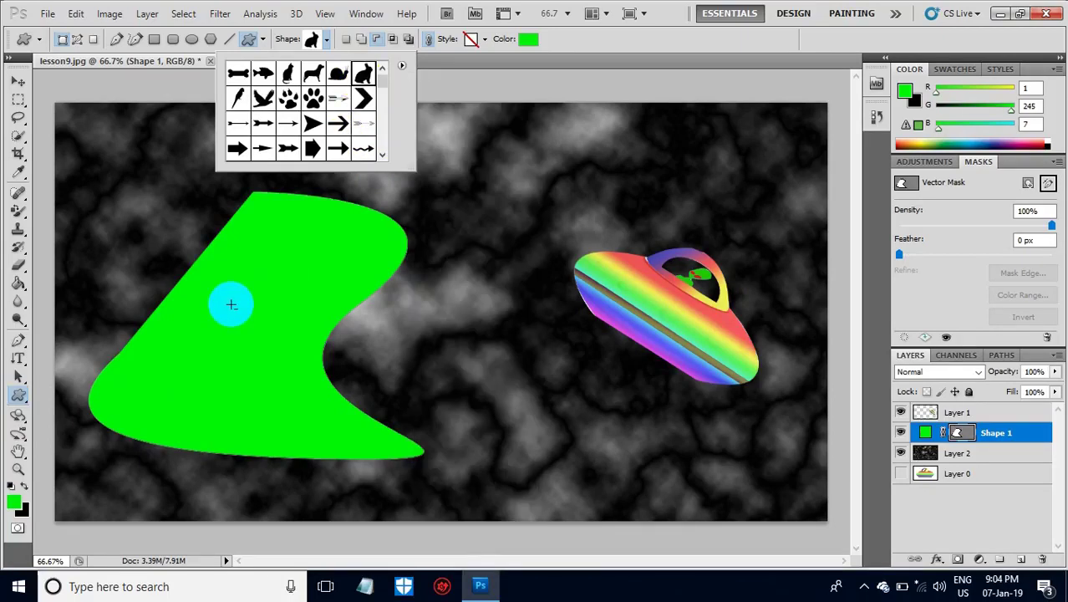
# - Cut a rabbit silhouette from the green beam and move Shape 1 lower
pyautogui.moveTo(227, 291); pyautogui.dragTo(288, 388)
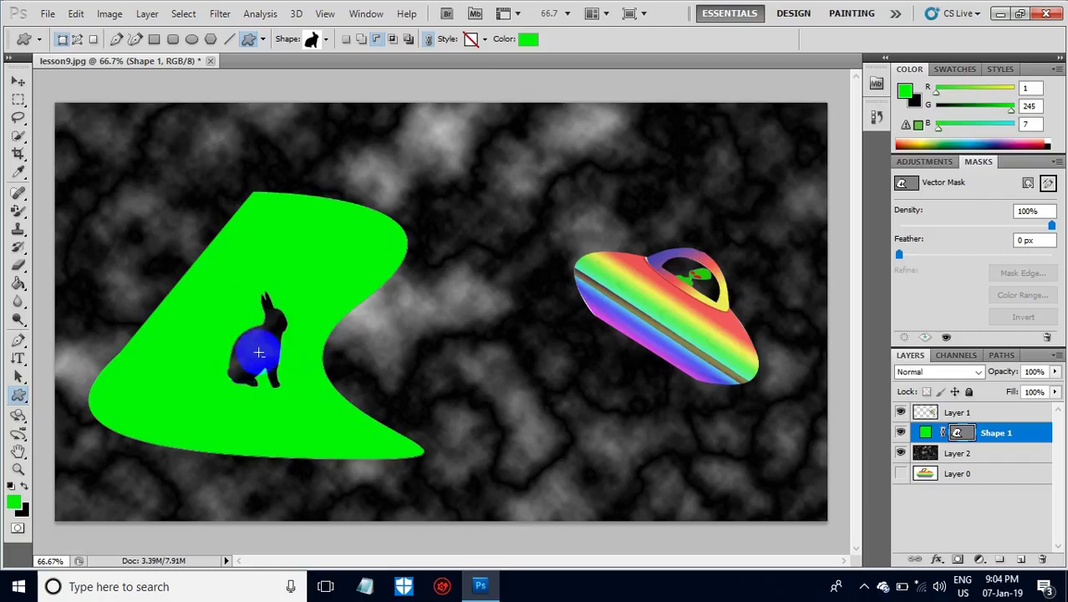
pyautogui.click(17, 82)
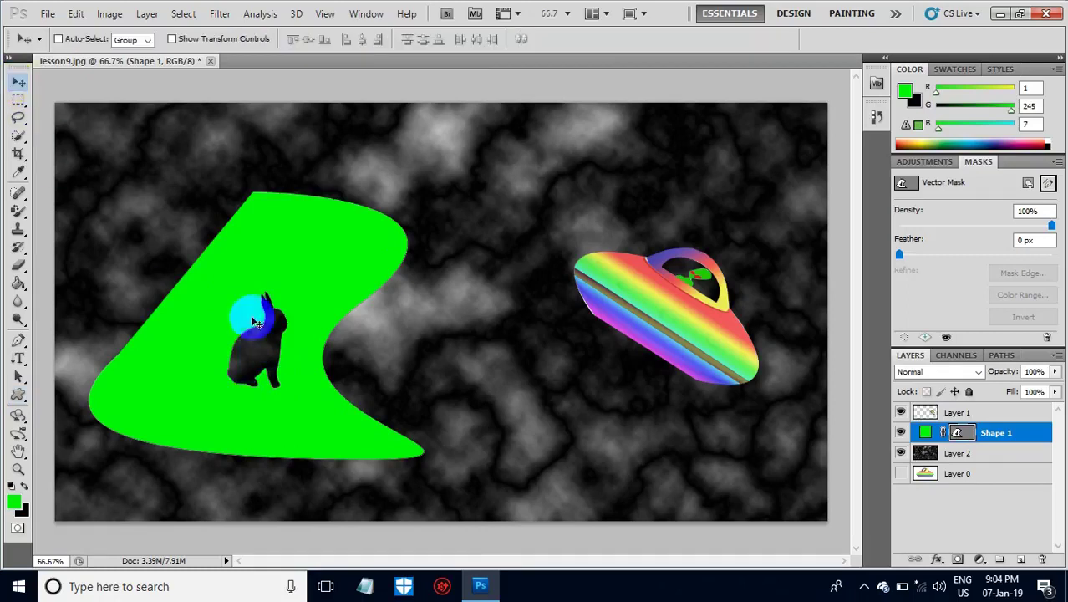
pyautogui.moveTo(248, 273)
pyautogui.mouseDown()
pyautogui.moveTo(657, 238)
pyautogui.moveTo(353, 244)
pyautogui.moveTo(268, 199)
pyautogui.moveTo(238, 207)
pyautogui.moveTo(270, 232)
pyautogui.moveTo(249, 241)
pyautogui.moveTo(224, 298)
pyautogui.moveTo(245, 313)
pyautogui.mouseUp()
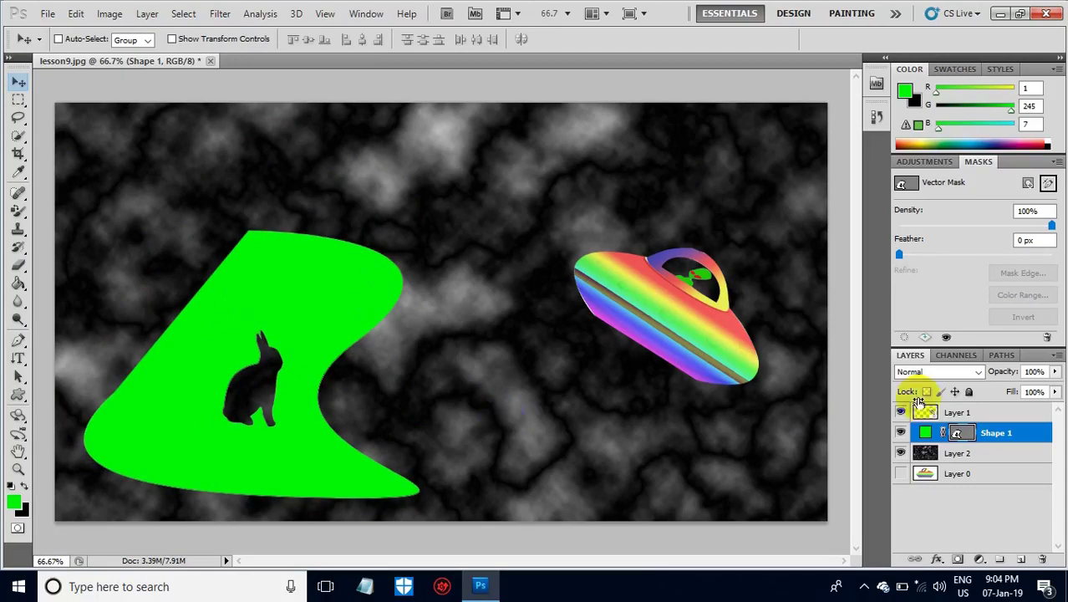
# - Set Shape 1 opacity to 50% and select Layer 2
pyautogui.click(1045, 371)
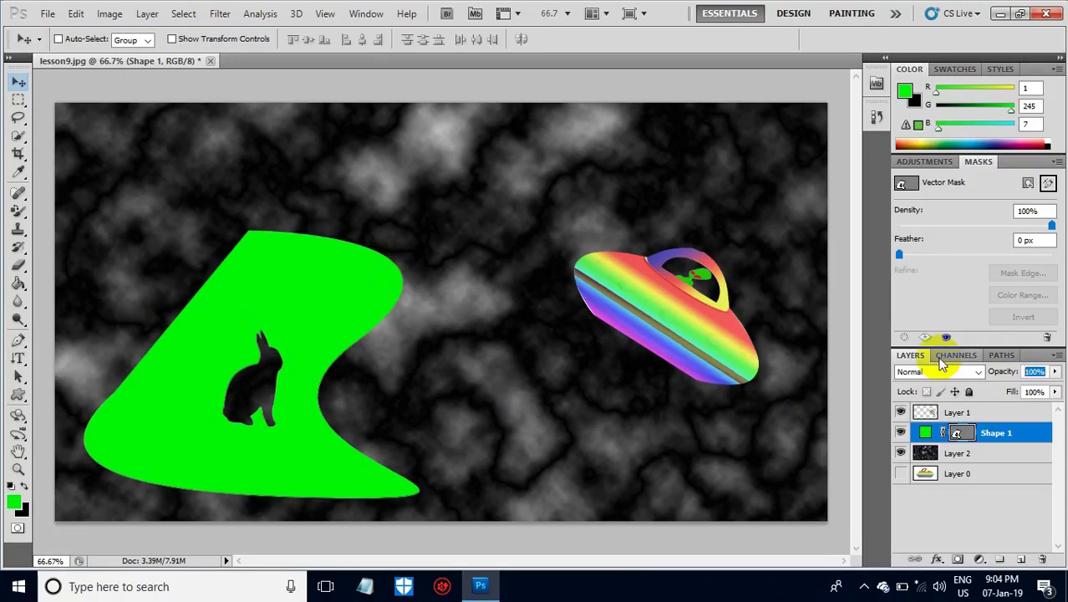
pyautogui.write('50')
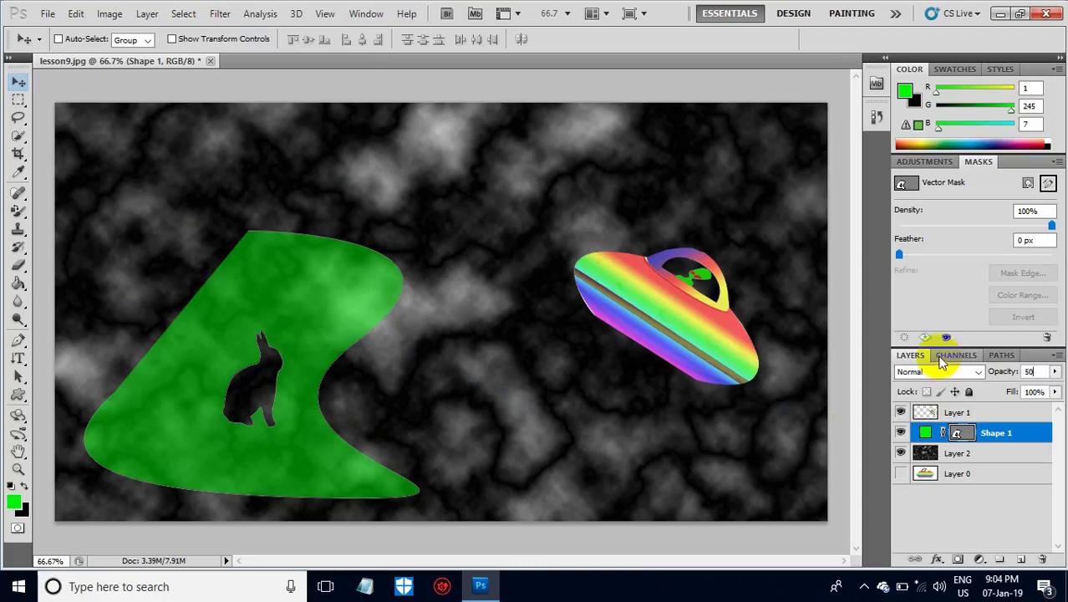
pyautogui.press('Return')
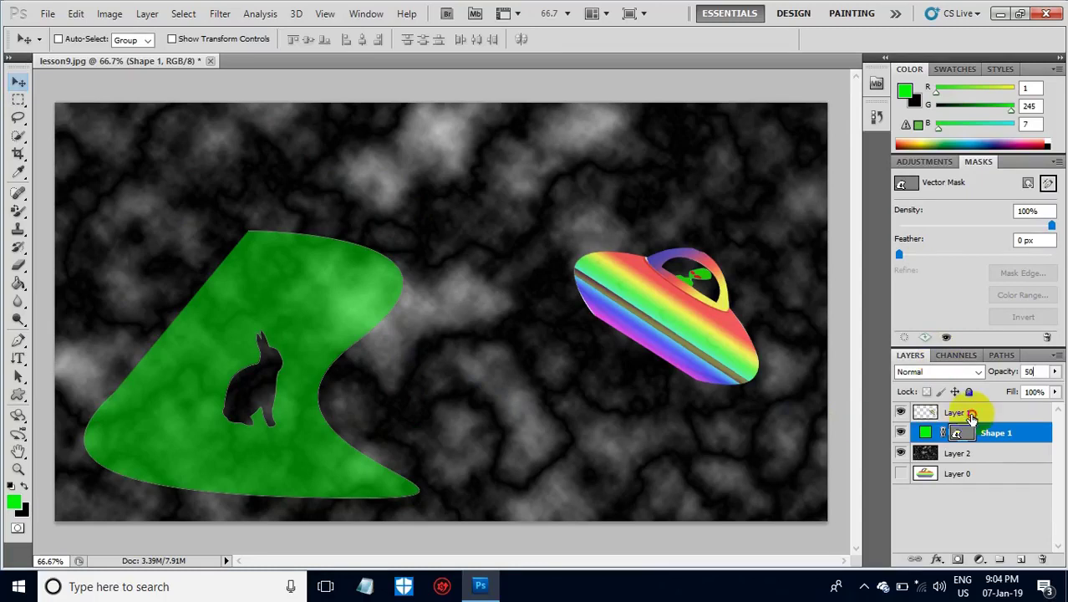
pyautogui.click(970, 414)
pyautogui.click(968, 454)
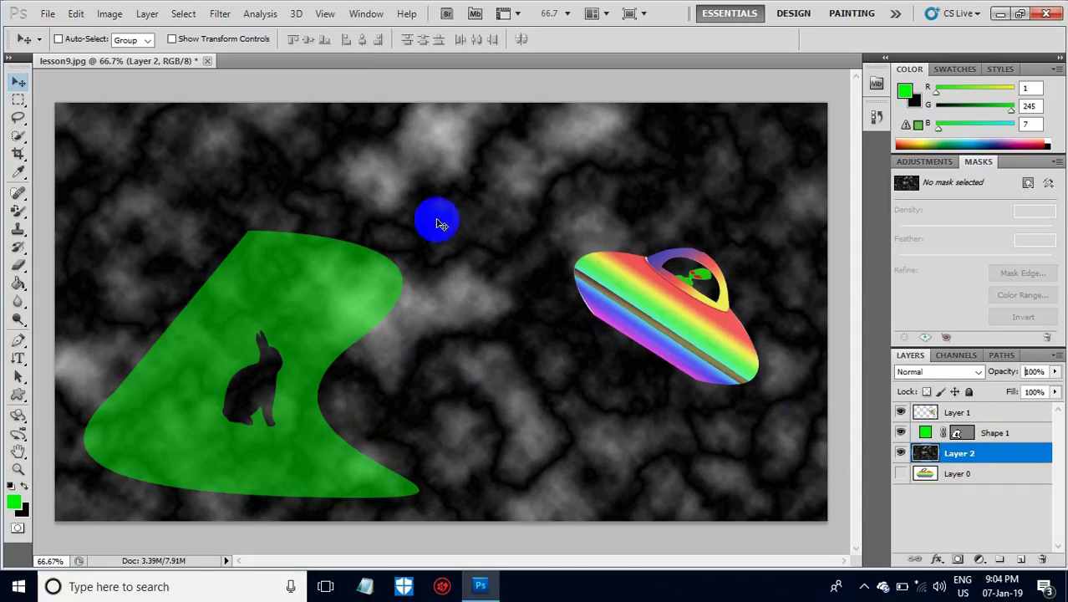
# - Choose the fish custom shape with red (f5013a) as its colour
pyautogui.click(17, 395)
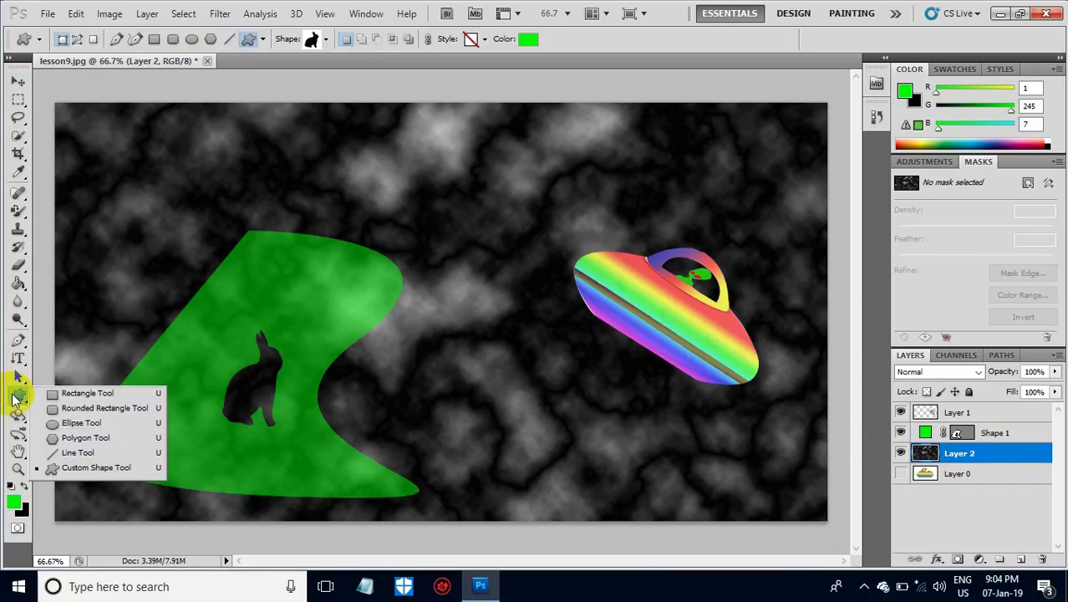
pyautogui.moveTo(14, 398); pyautogui.dragTo(98, 467)
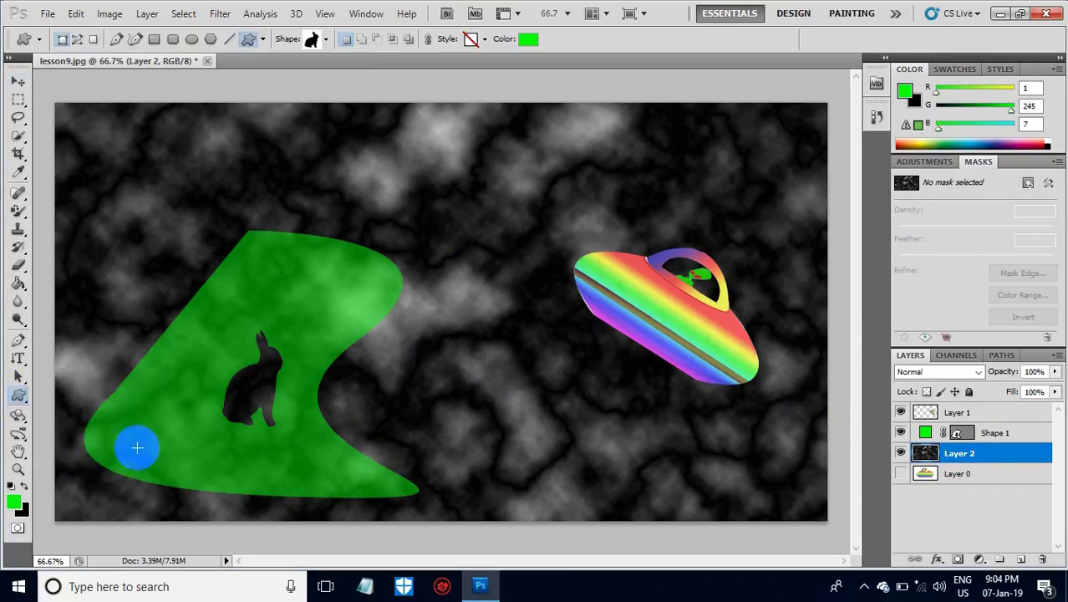
pyautogui.click(325, 40)
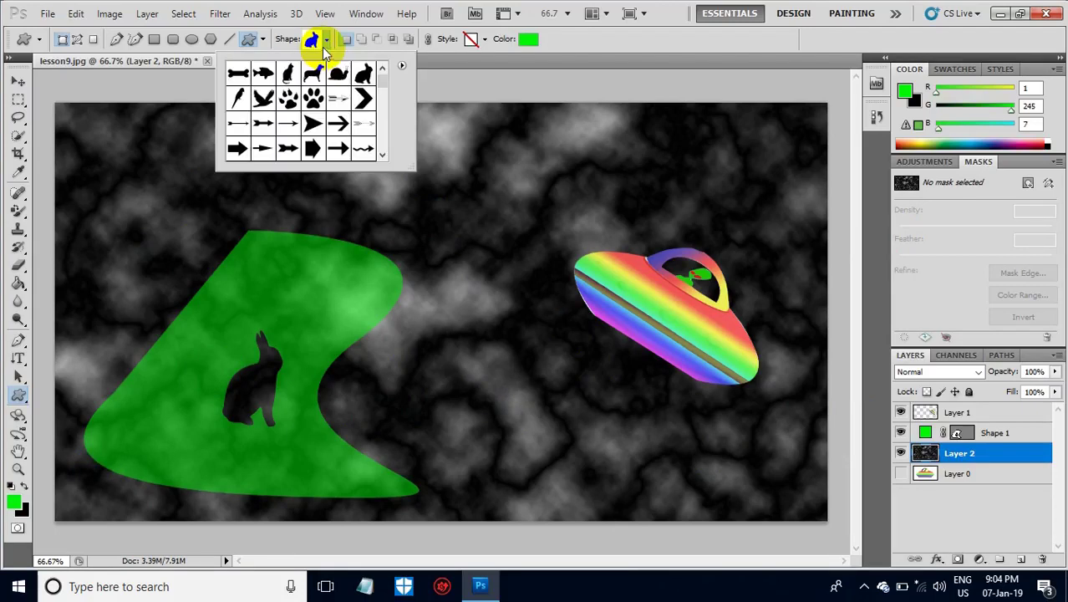
pyautogui.click(288, 74)
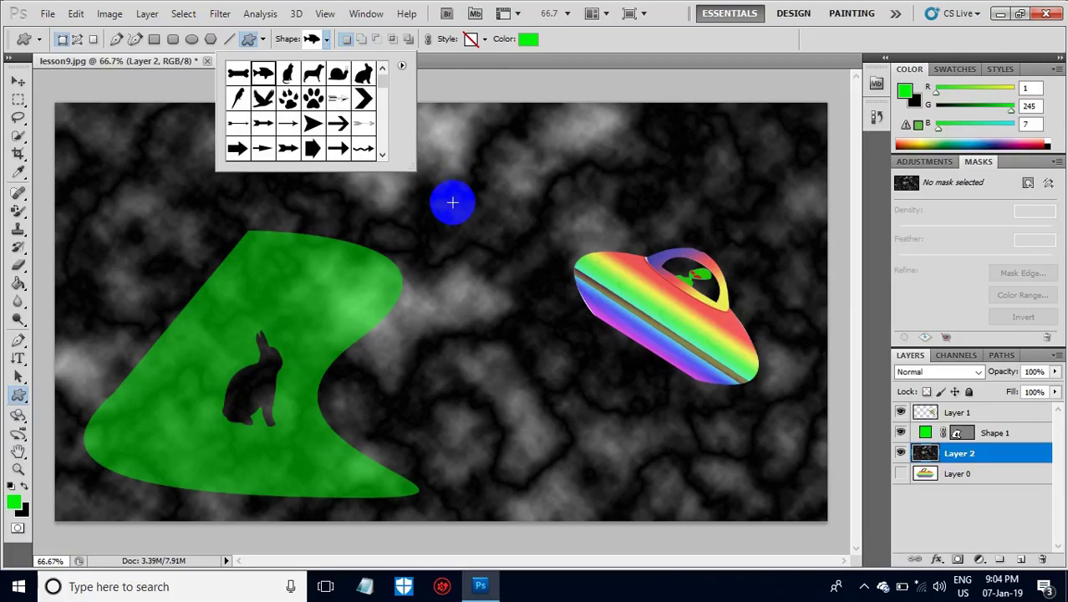
pyautogui.click(532, 39)
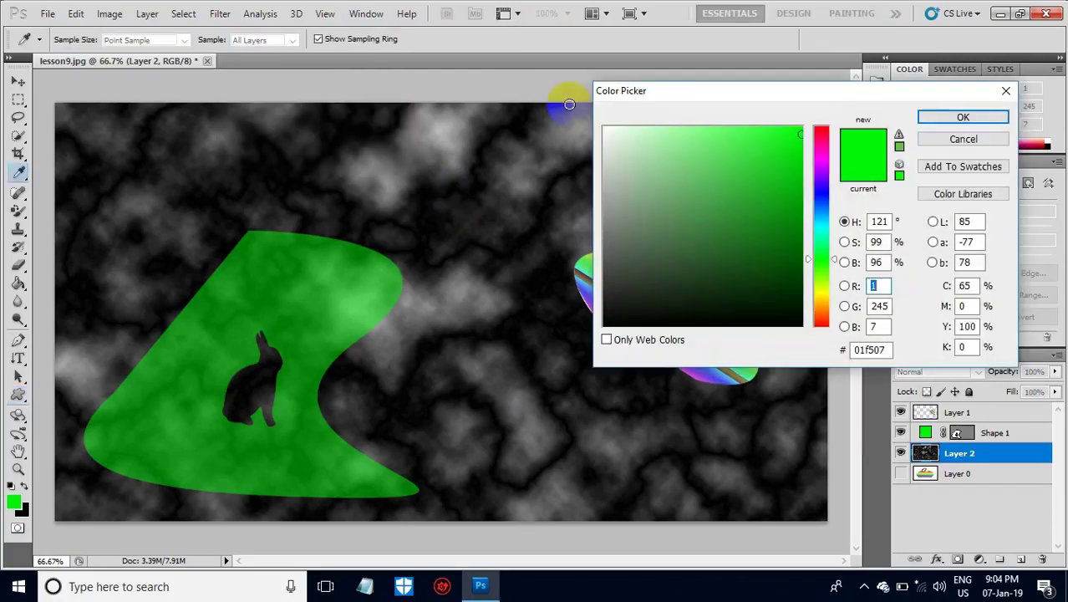
pyautogui.click(820, 138)
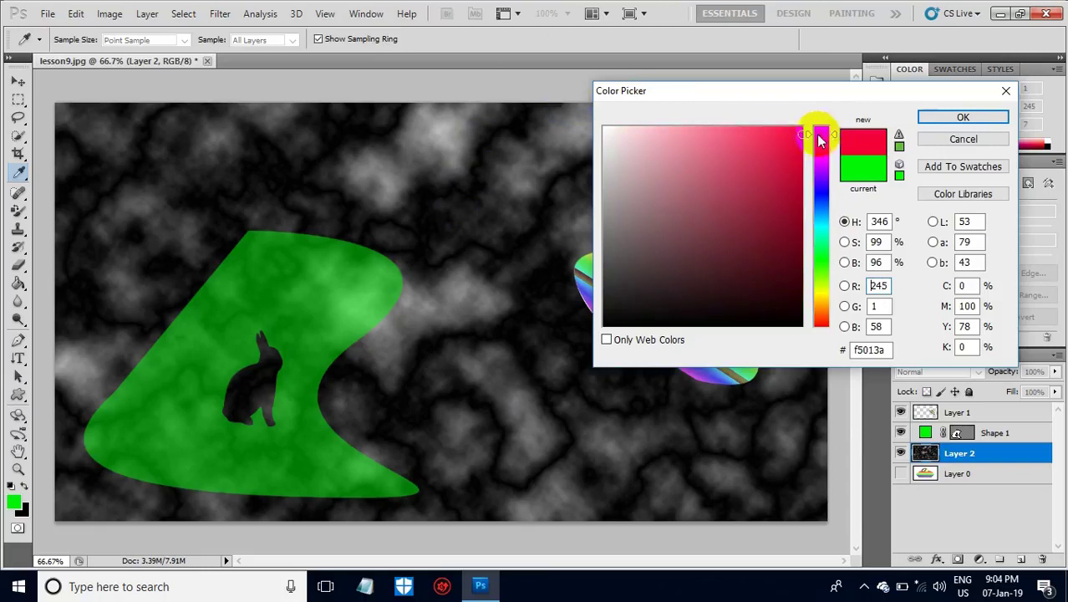
pyautogui.click(945, 117)
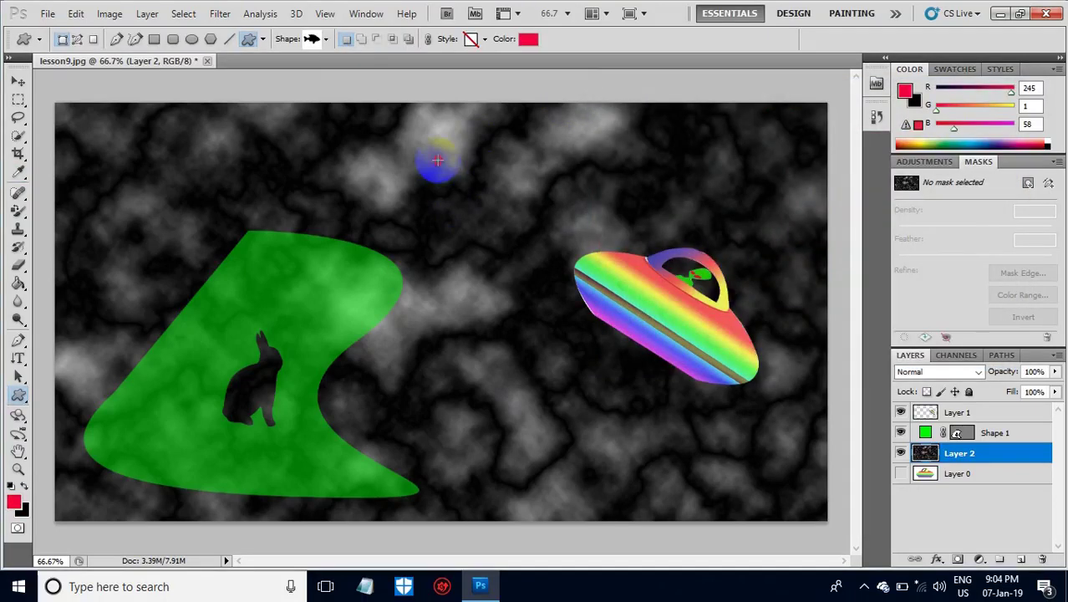
# - Draw the red fish in the sky above the UFO, then minimize Photoshop
pyautogui.moveTo(437, 160); pyautogui.dragTo(655, 240)
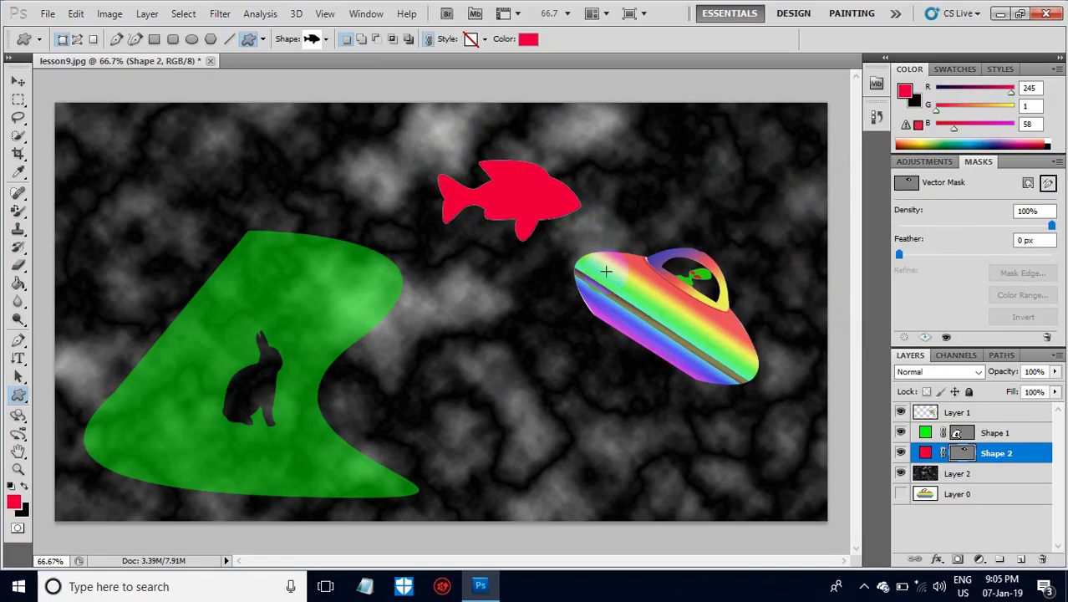
pyautogui.moveTo(531, 274); pyautogui.dragTo(523, 306)
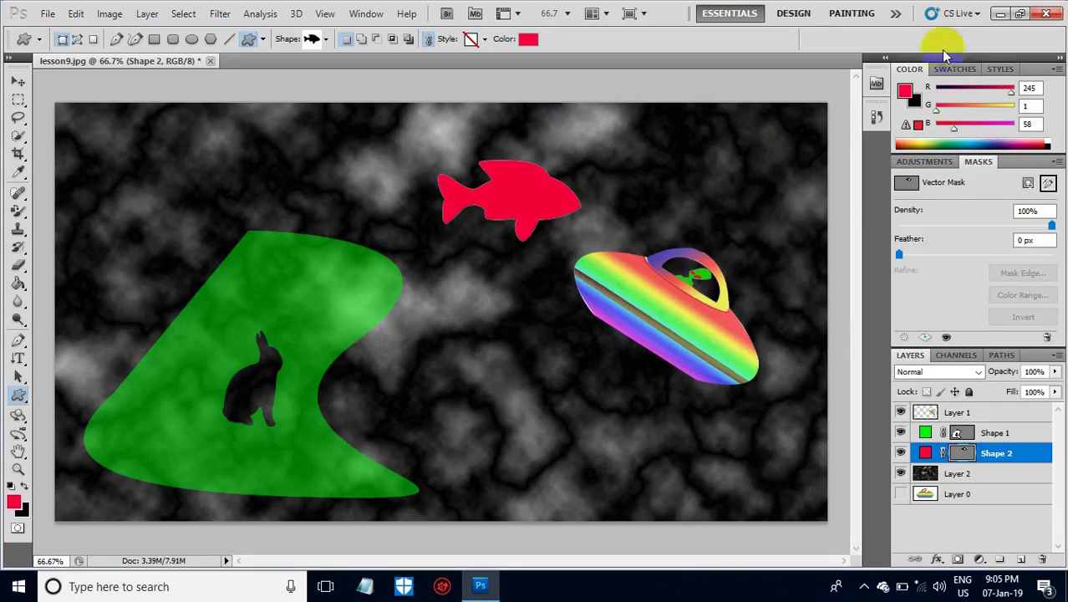
pyautogui.click(1001, 15)
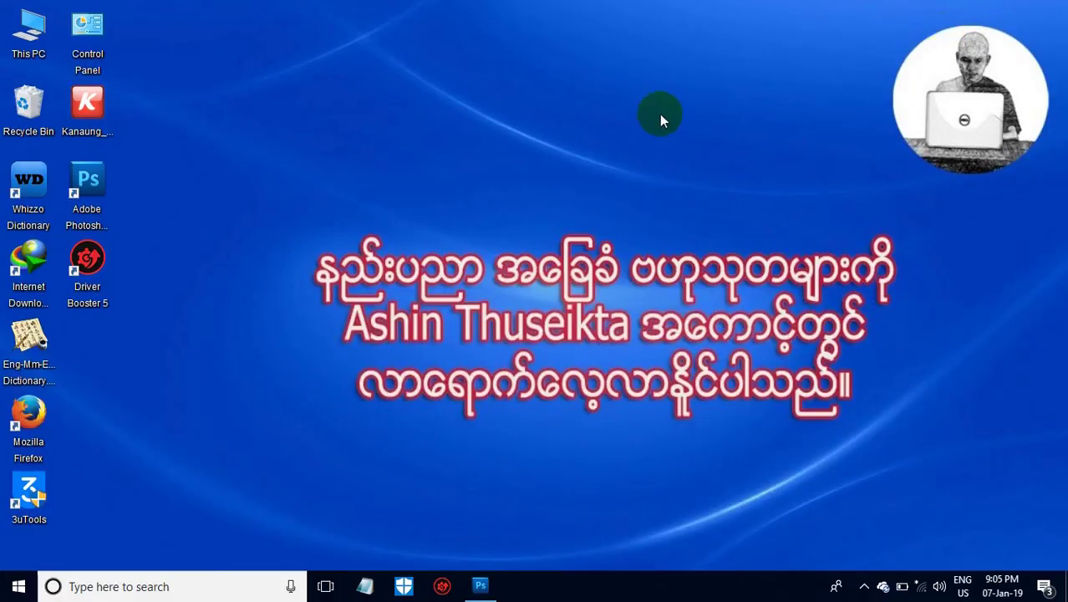